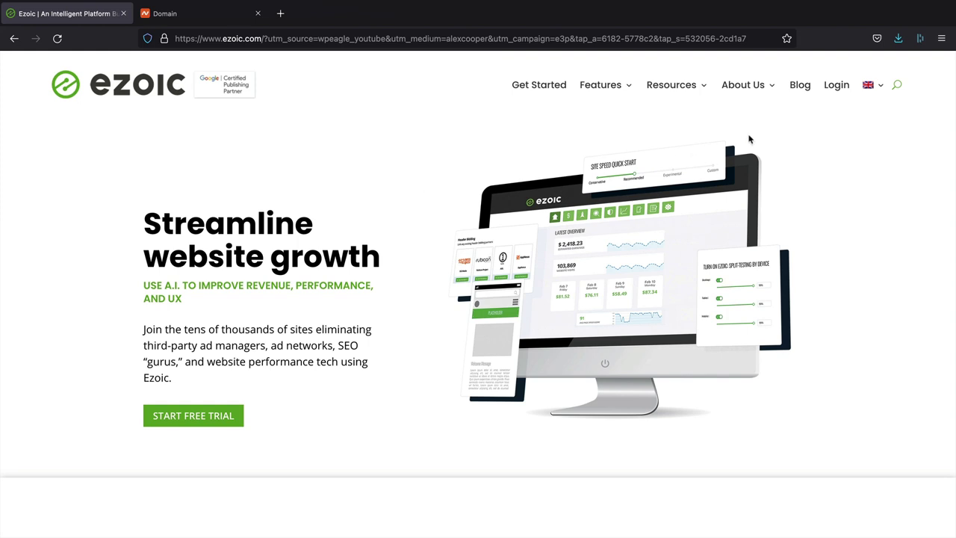
Step: Log in to the Ezoic publisher dashboard and start adding another site
{"action": "left_click", "coordinate": [842, 84]}
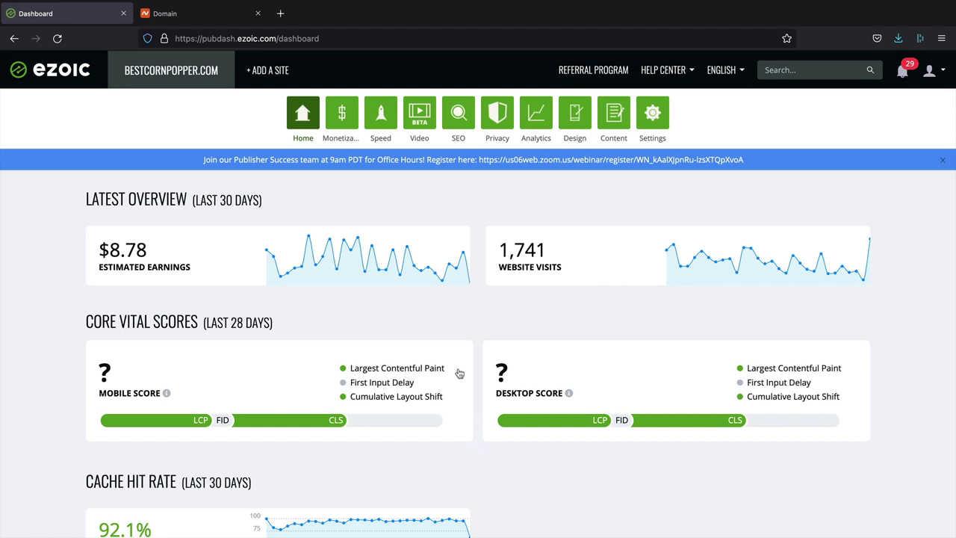
{"action": "left_click", "coordinate": [111, 145]}
{"action": "left_click", "coordinate": [265, 70]}
{"action": "left_click", "coordinate": [421, 277]}
{"action": "type", "text": "htt"}
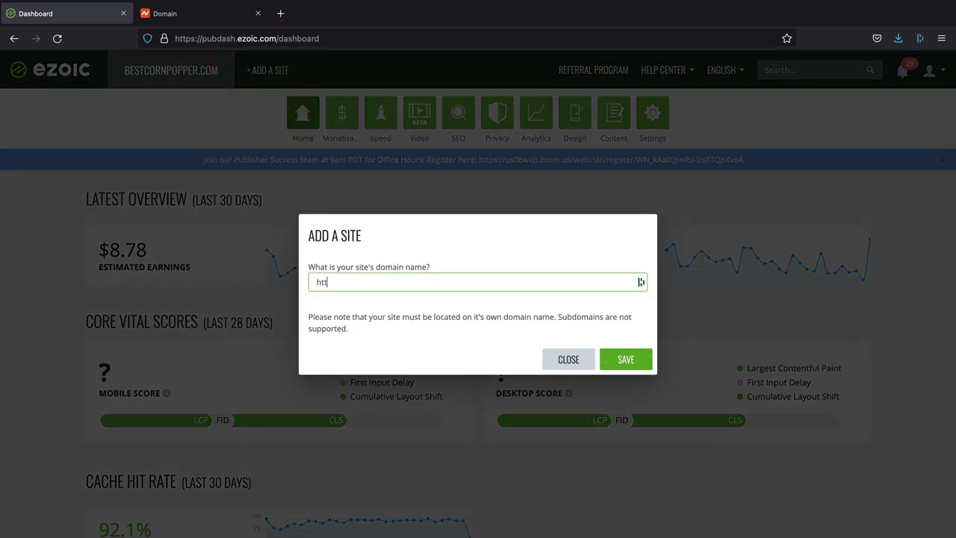
{"action": "type", "text": "ps://wheelalong.co."}
{"action": "key", "text": "BackSpace"}
{"action": "key", "text": "BackSpace"}
{"action": "type", "text": ".co.uk"}
{"action": "left_click", "coordinate": [647, 359]}
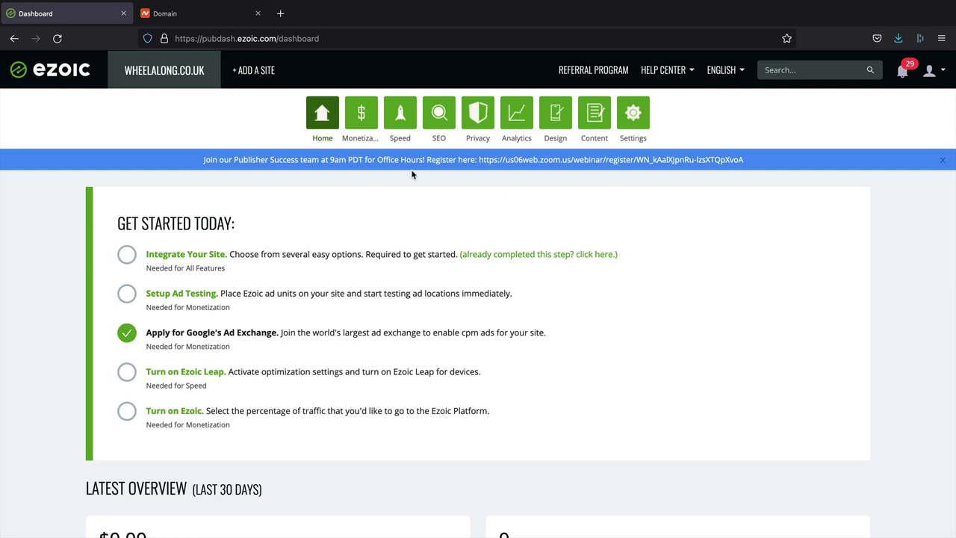
Step: Open the Name Servers integration instructions for wheelalong.co.uk
{"action": "left_click", "coordinate": [175, 254]}
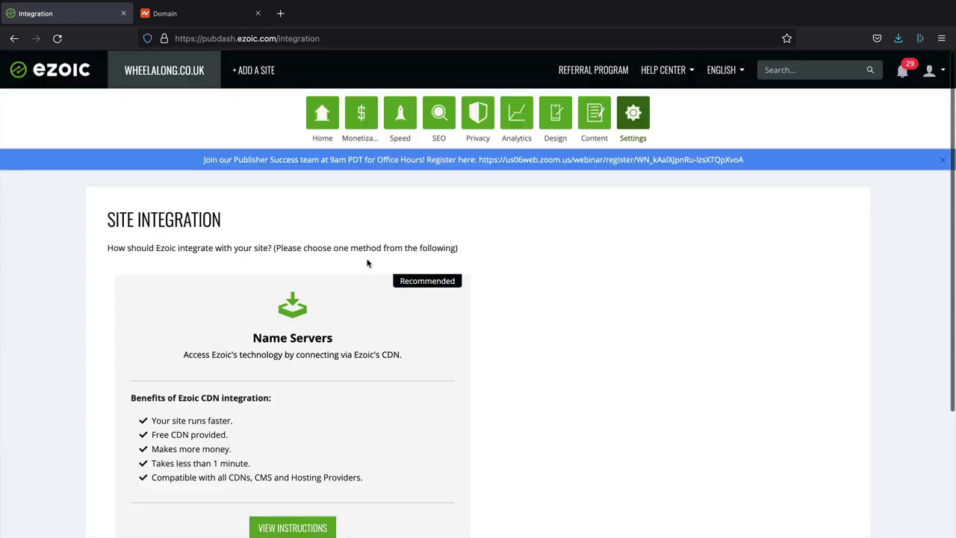
{"action": "scroll", "coordinate": [346, 306], "scroll_direction": "down", "scroll_amount": 1}
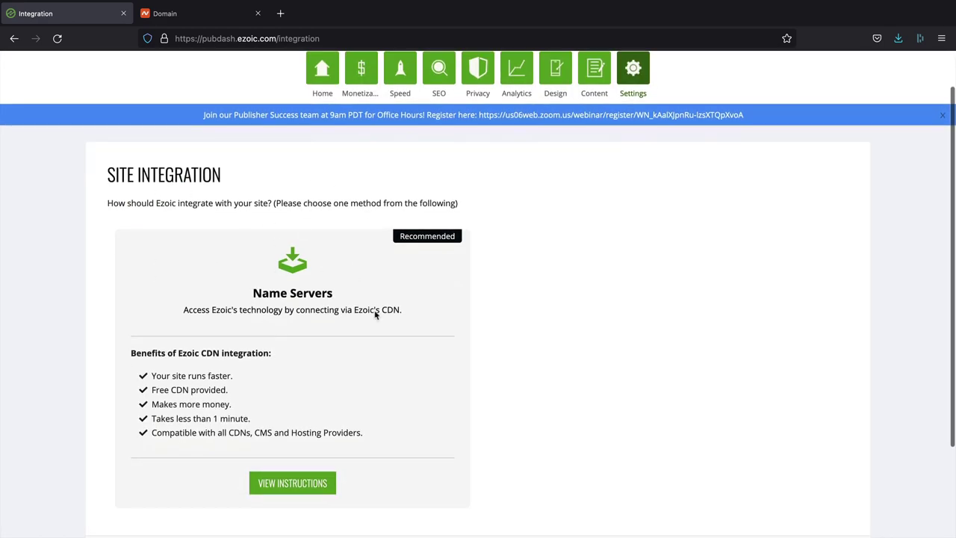
{"action": "left_click", "coordinate": [305, 484]}
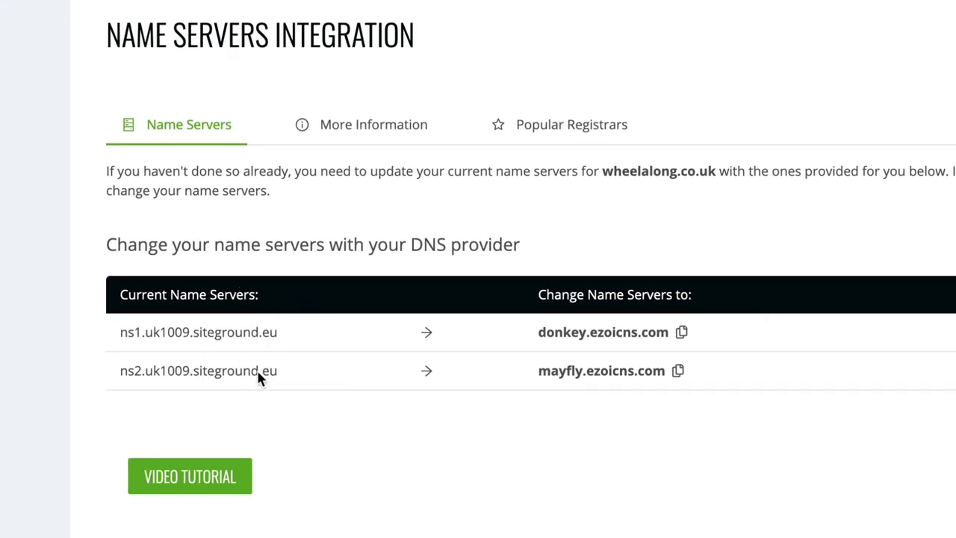
Step: Highlight the current ns1 server and the replacements donkey.ezoicns.com and mayfly.ezoicns.com
{"action": "left_click_drag", "start_coordinate": [278, 334], "coordinate": [90, 331]}
{"action": "left_click", "coordinate": [66, 329]}
{"action": "left_click", "coordinate": [543, 401]}
{"action": "left_click_drag", "start_coordinate": [538, 332], "coordinate": [668, 332]}
{"action": "left_click_drag", "start_coordinate": [503, 384], "coordinate": [664, 374]}
{"action": "left_click", "coordinate": [676, 413]}
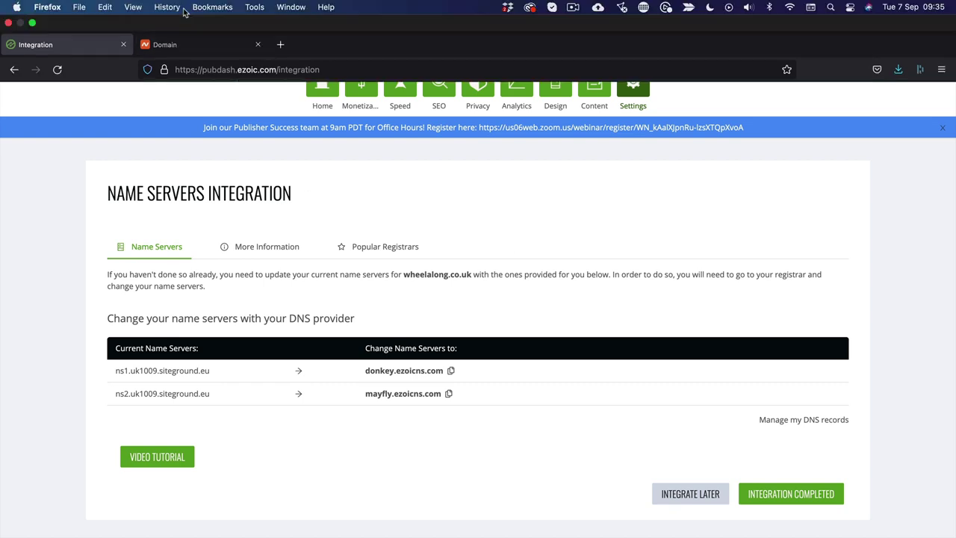
Step: In Namecheap, replace the first nameserver ns1.uk1009.siteground.eu with donkey.ezoicns.com
{"action": "left_click", "coordinate": [200, 17]}
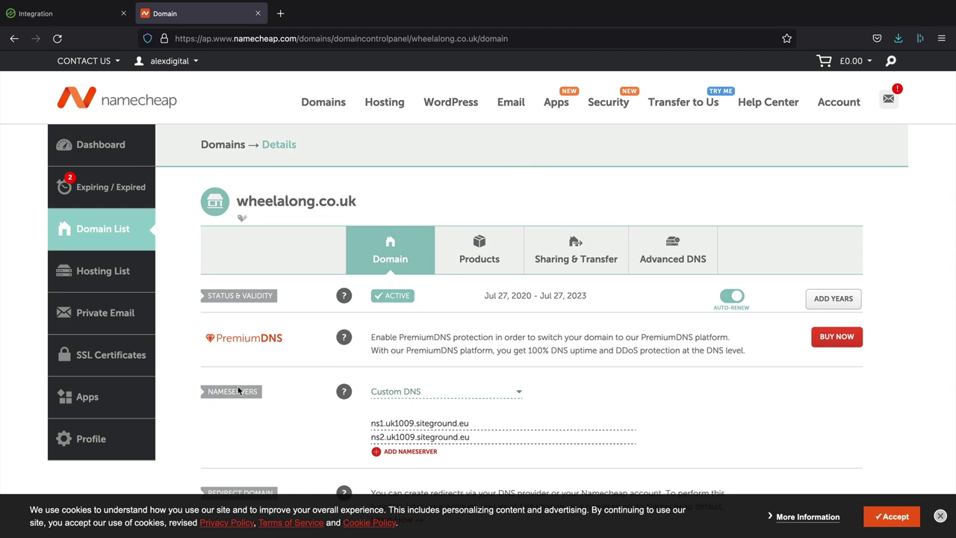
{"action": "left_click_drag", "start_coordinate": [260, 394], "coordinate": [206, 396]}
{"action": "left_click", "coordinate": [206, 397]}
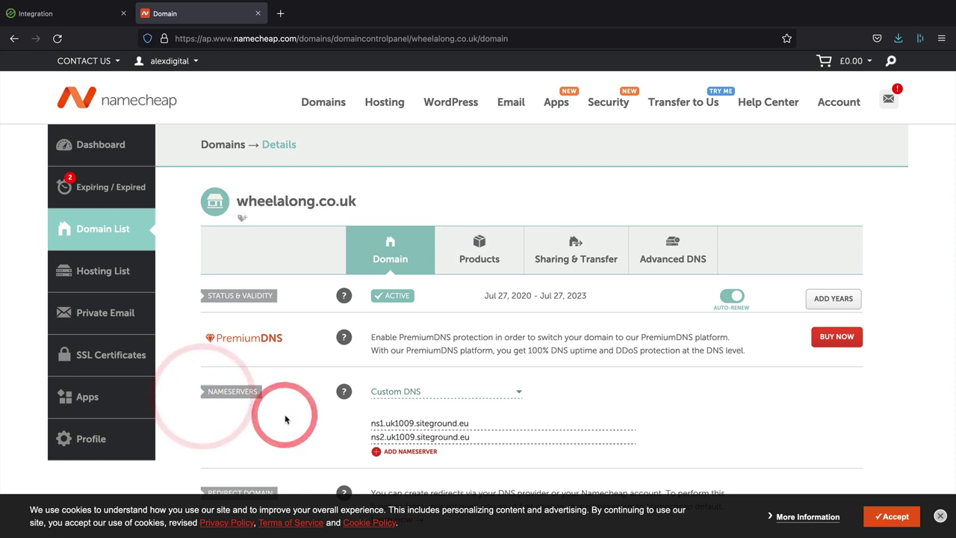
{"action": "scroll", "coordinate": [345, 370], "scroll_direction": "down", "scroll_amount": 2}
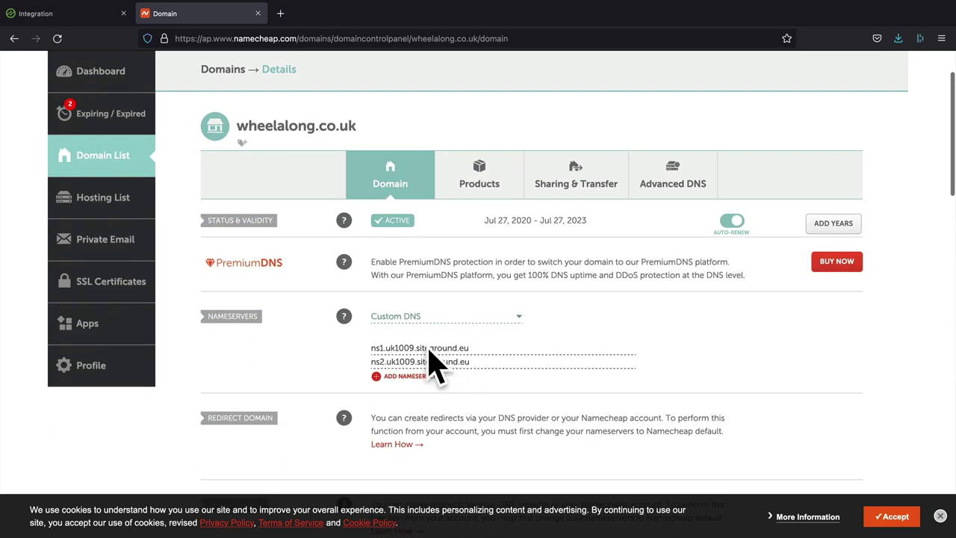
{"action": "left_click", "coordinate": [64, 18]}
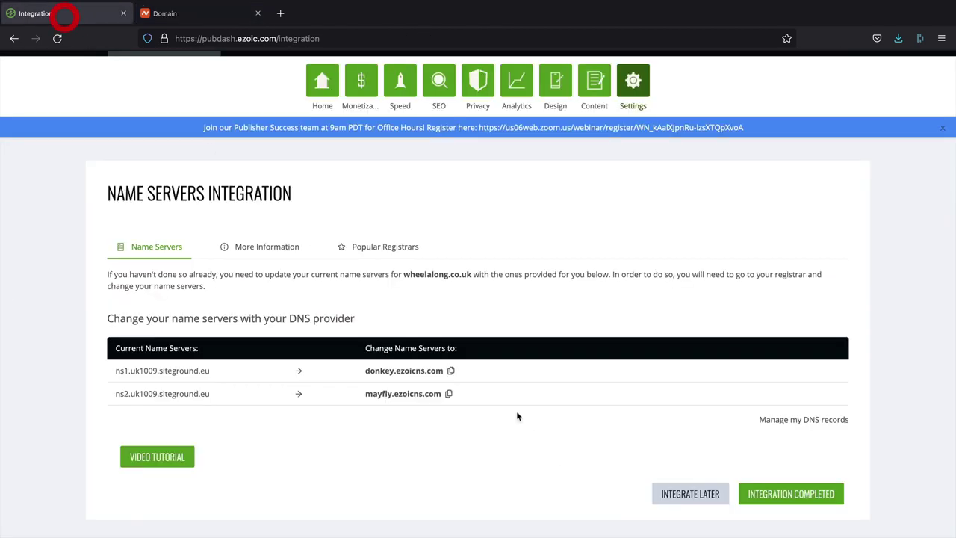
{"action": "left_click", "coordinate": [450, 371]}
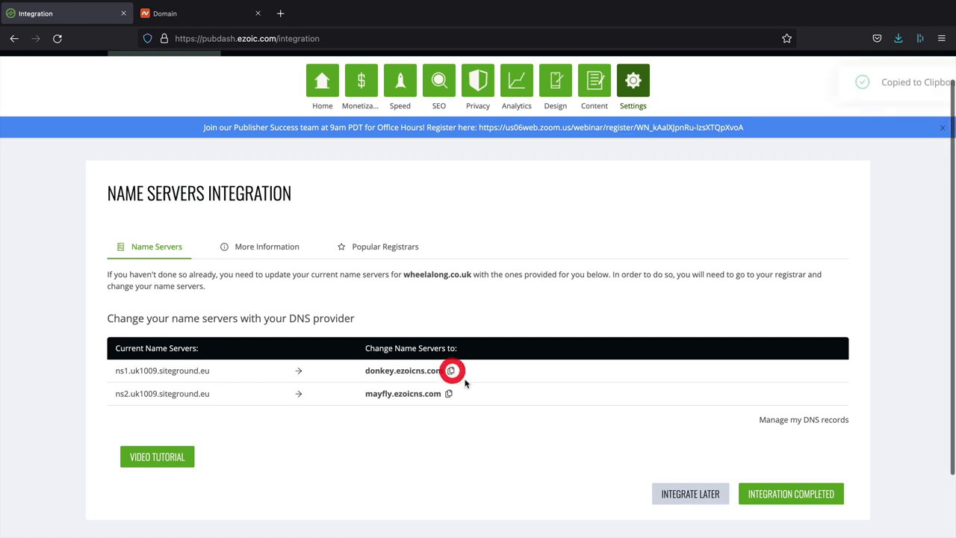
{"action": "left_click", "coordinate": [213, 13]}
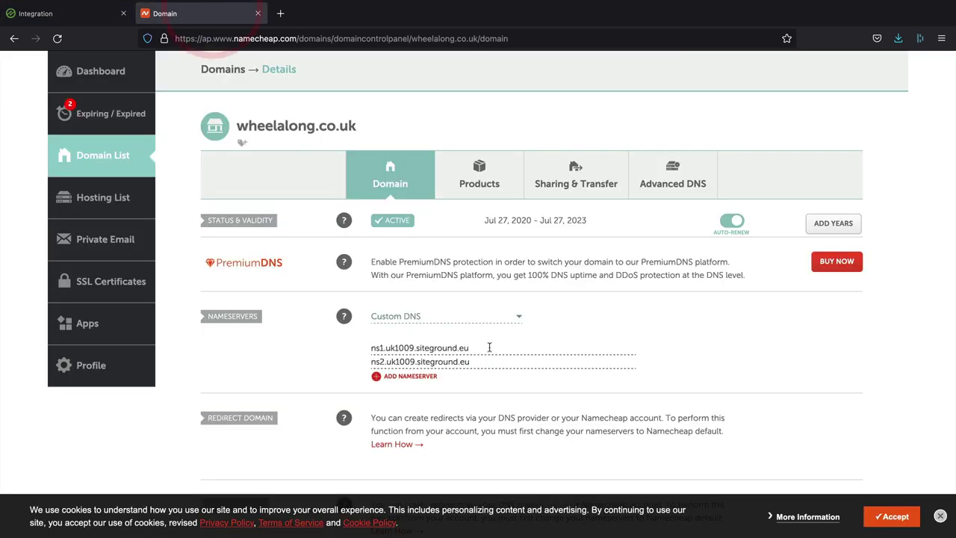
{"action": "left_click_drag", "start_coordinate": [487, 347], "coordinate": [282, 352]}
{"action": "key", "text": "ctrl+v"}
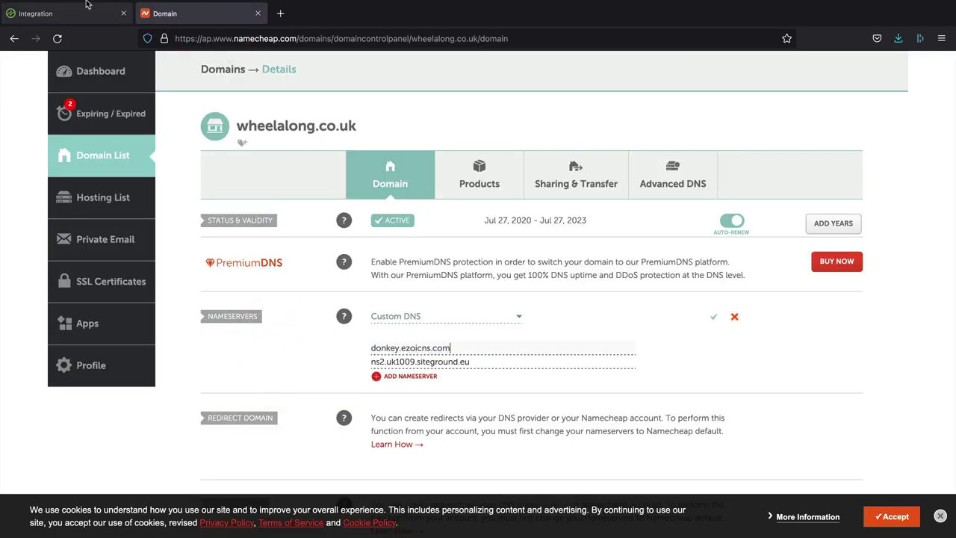
Step: Replace the second nameserver with mayfly.ezoicns.com and save the custom DNS settings
{"action": "left_click", "coordinate": [66, 15]}
{"action": "left_click", "coordinate": [448, 393]}
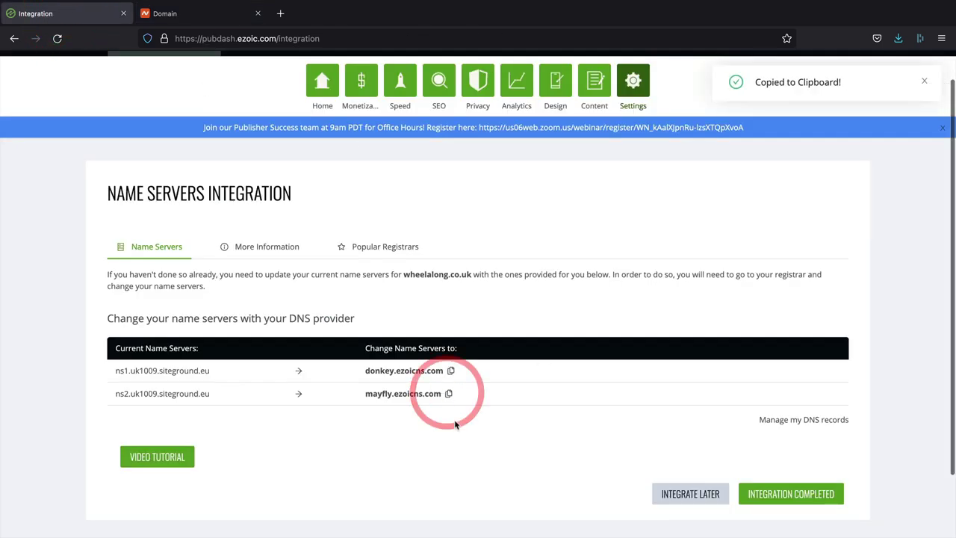
{"action": "left_click", "coordinate": [189, 10]}
{"action": "left_click_drag", "start_coordinate": [475, 362], "coordinate": [342, 360]}
{"action": "key", "text": "ctrl+v"}
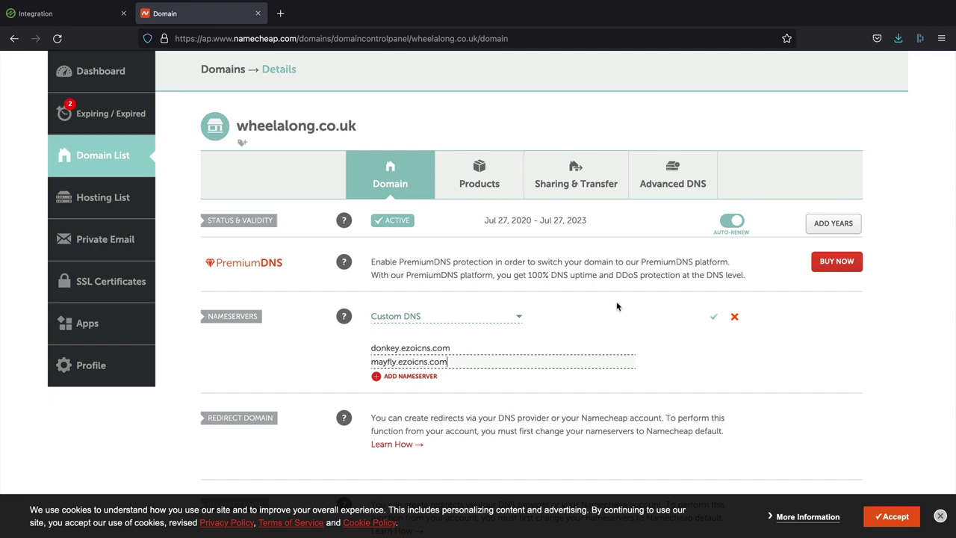
{"action": "scroll", "coordinate": [617, 306], "scroll_direction": "down", "scroll_amount": 15}
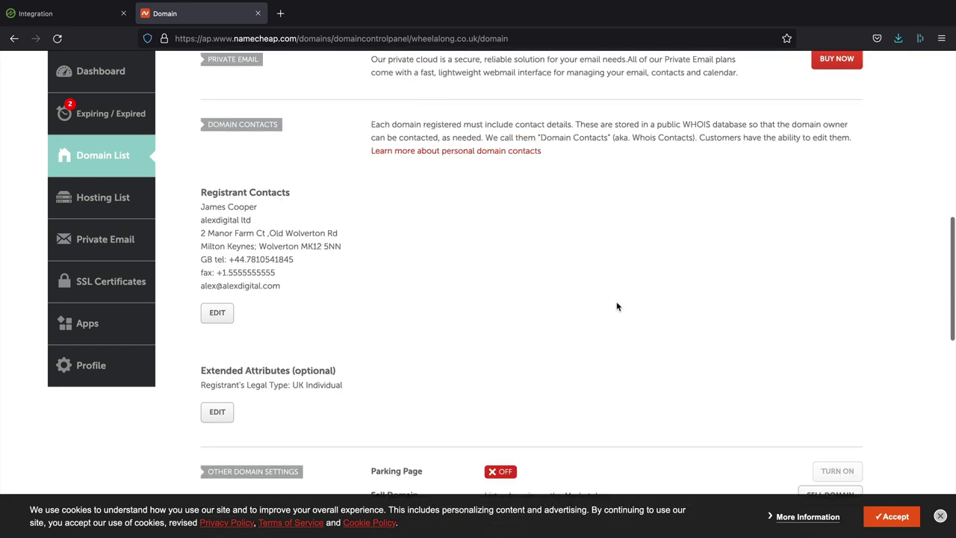
{"action": "scroll", "coordinate": [594, 354], "scroll_direction": "up", "scroll_amount": 15}
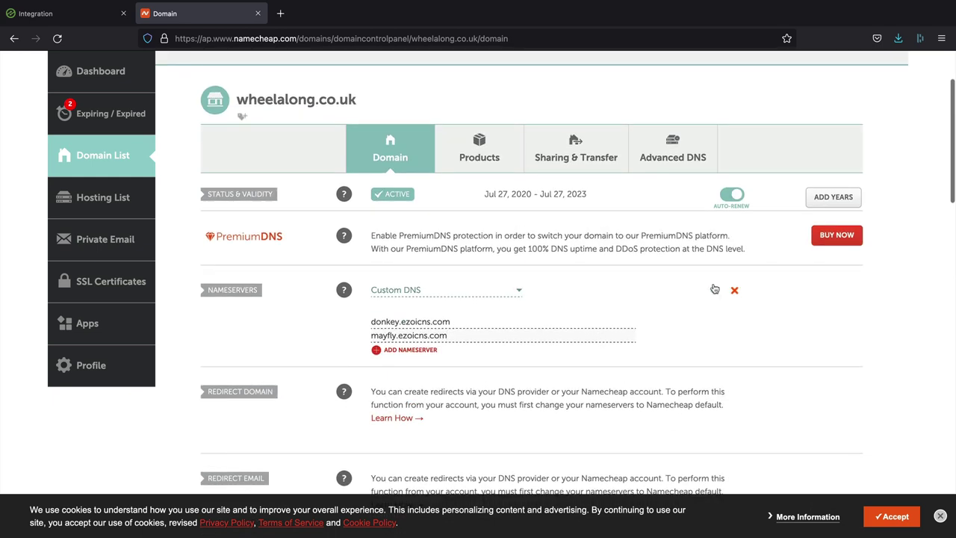
{"action": "left_click", "coordinate": [713, 294]}
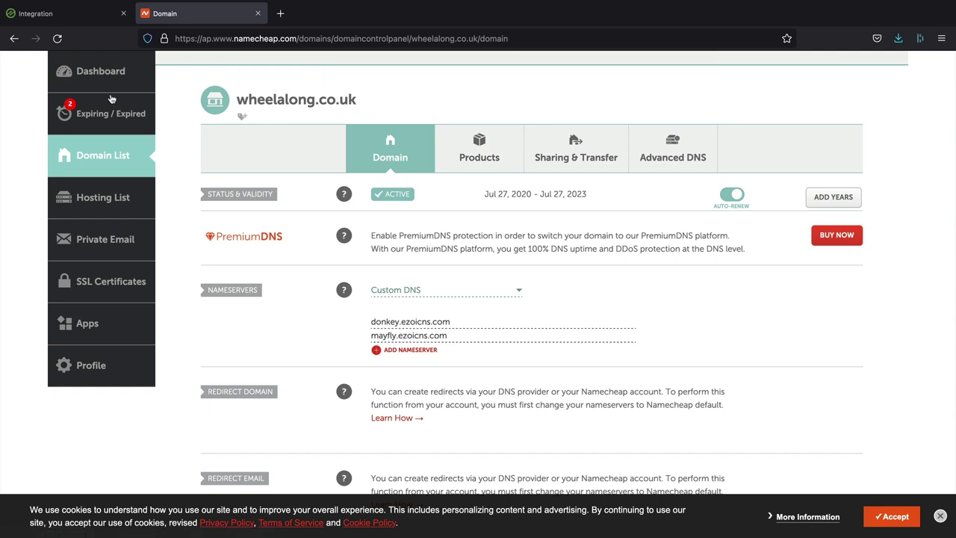
Step: From the Ezoic dashboard, mark integration as completed and recheck wheelalong.co.uk's integration
{"action": "left_click", "coordinate": [64, 16]}
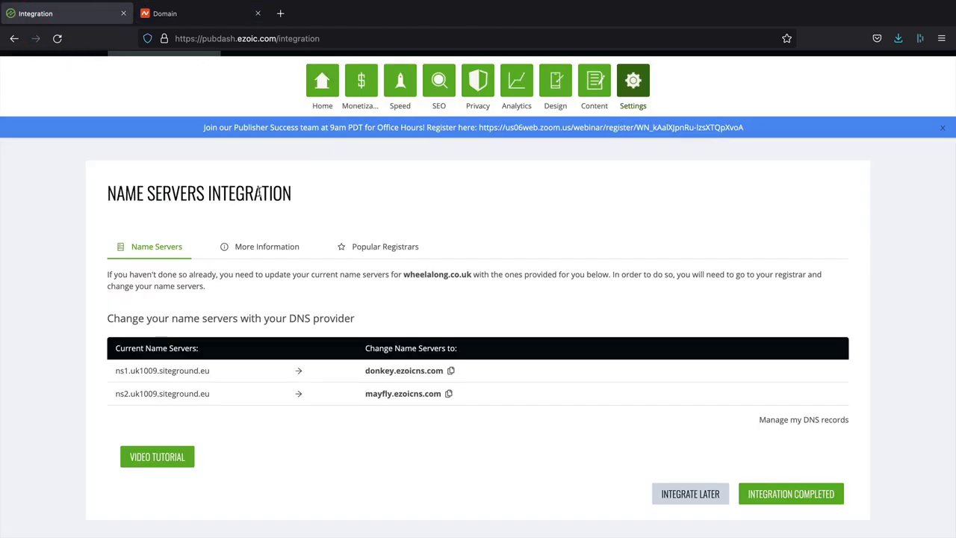
{"action": "scroll", "coordinate": [319, 133], "scroll_direction": "up", "scroll_amount": 1}
{"action": "left_click", "coordinate": [320, 123]}
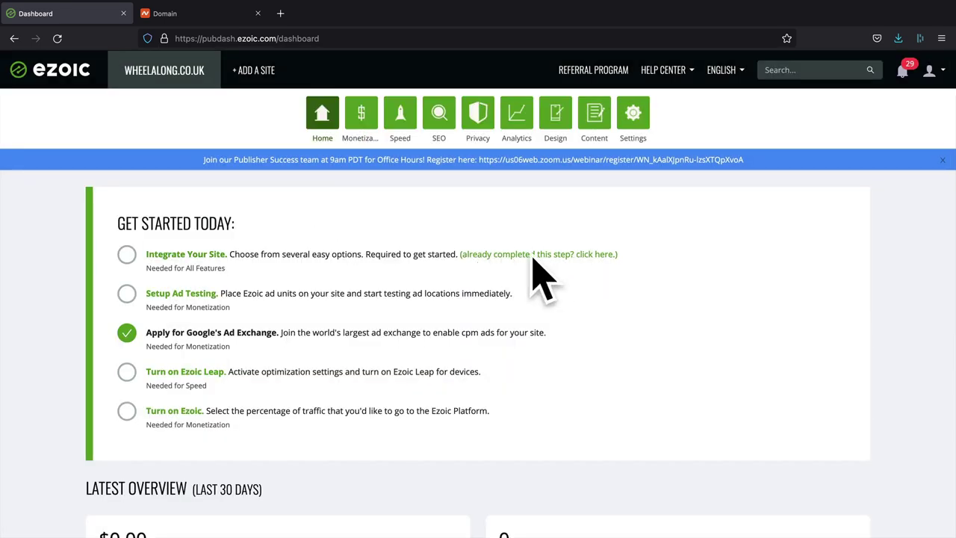
{"action": "left_click", "coordinate": [531, 254]}
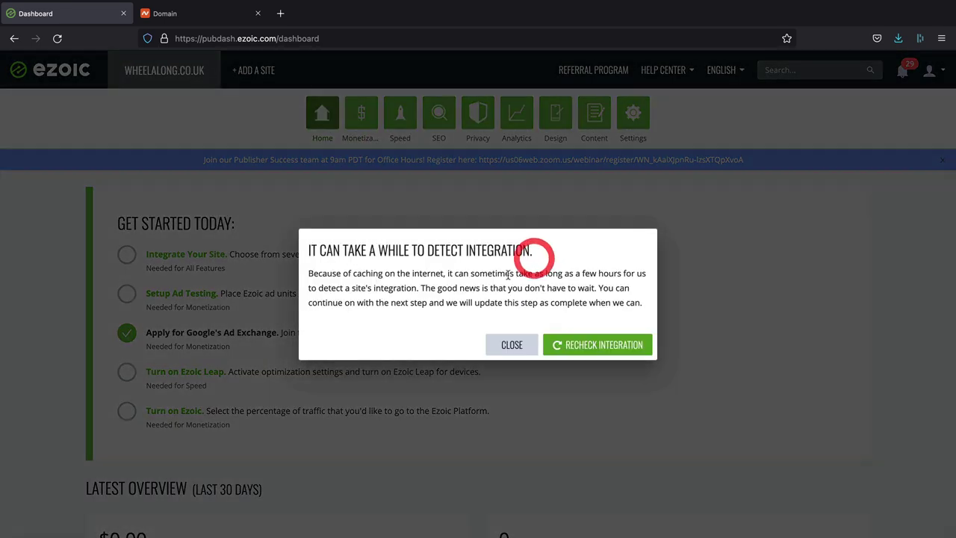
{"action": "left_click", "coordinate": [614, 346]}
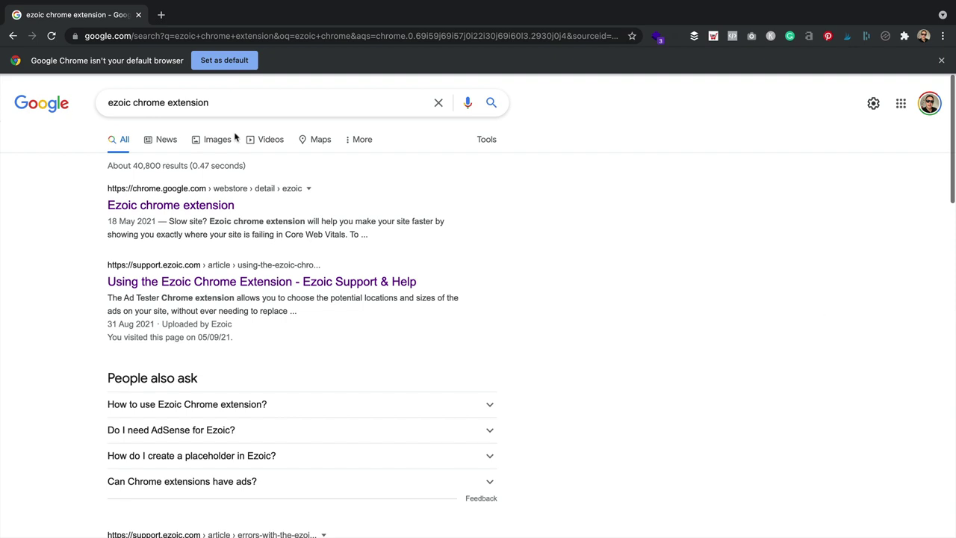
Step: Open the Ezoic Chrome extension's Web Store page from the search results
{"action": "triple_click", "coordinate": [231, 103]}
{"action": "left_click", "coordinate": [30, 182]}
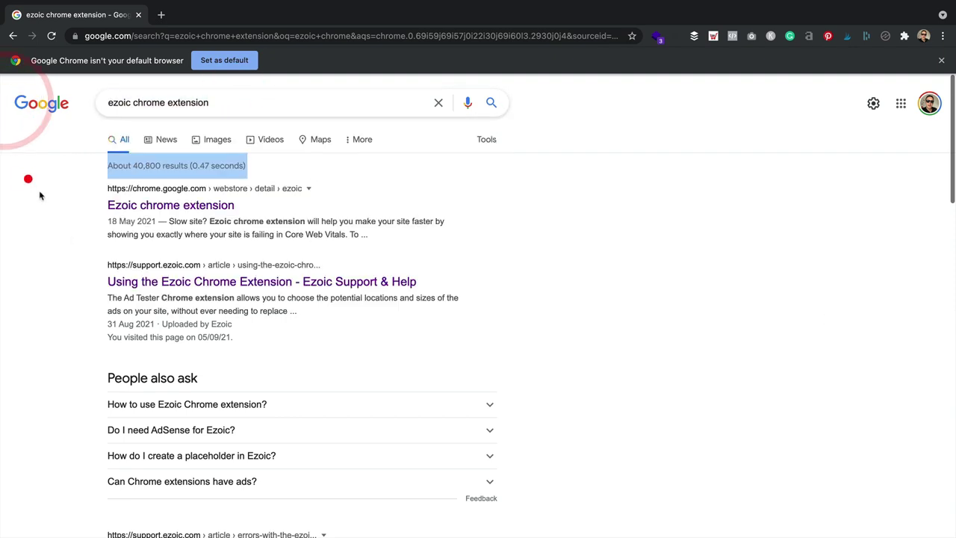
{"action": "left_click", "coordinate": [166, 207]}
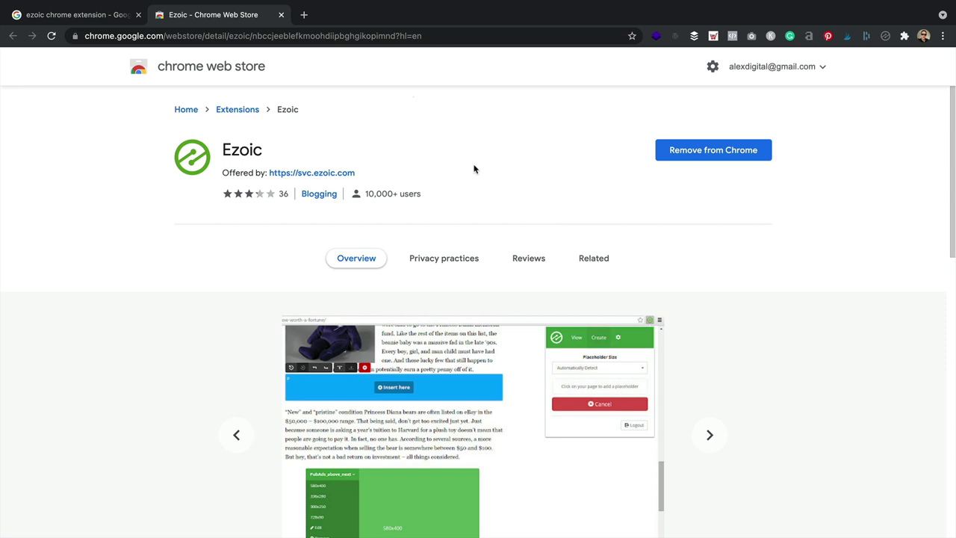
Step: Load the wheelalong.co.uk homepage in the browser
{"action": "left_click", "coordinate": [287, 38]}
{"action": "type", "text": "wheel"}
{"action": "type", "text": "alon"}
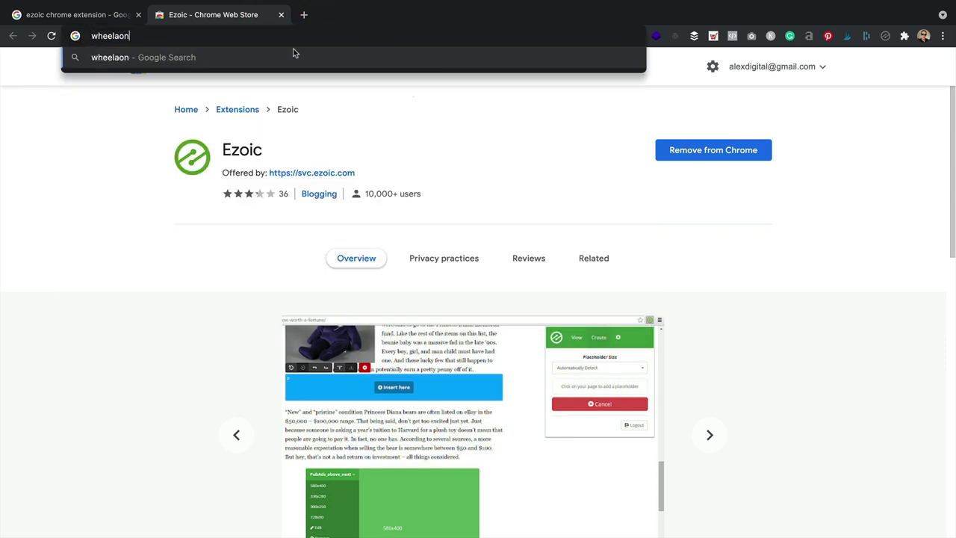
{"action": "type", "text": "g.co.uk"}
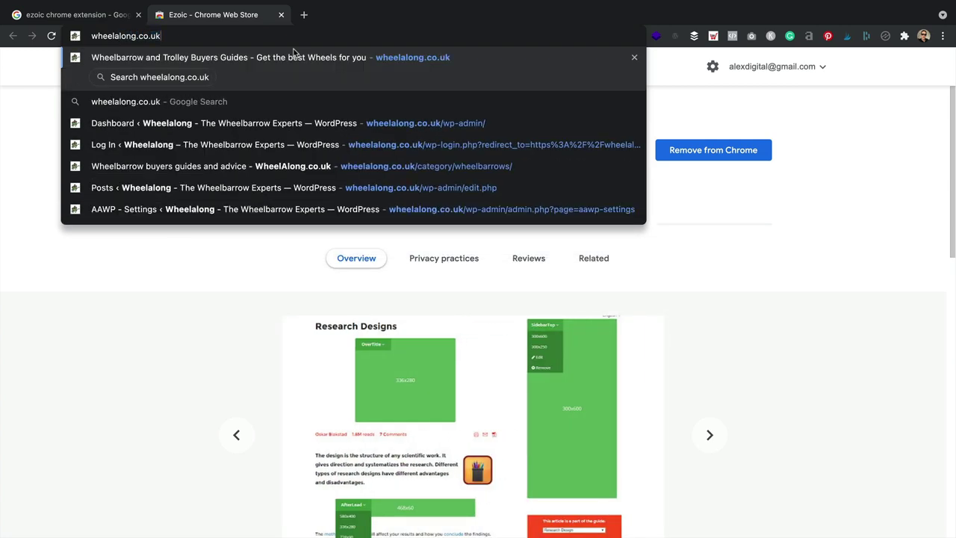
{"action": "key", "text": "Return"}
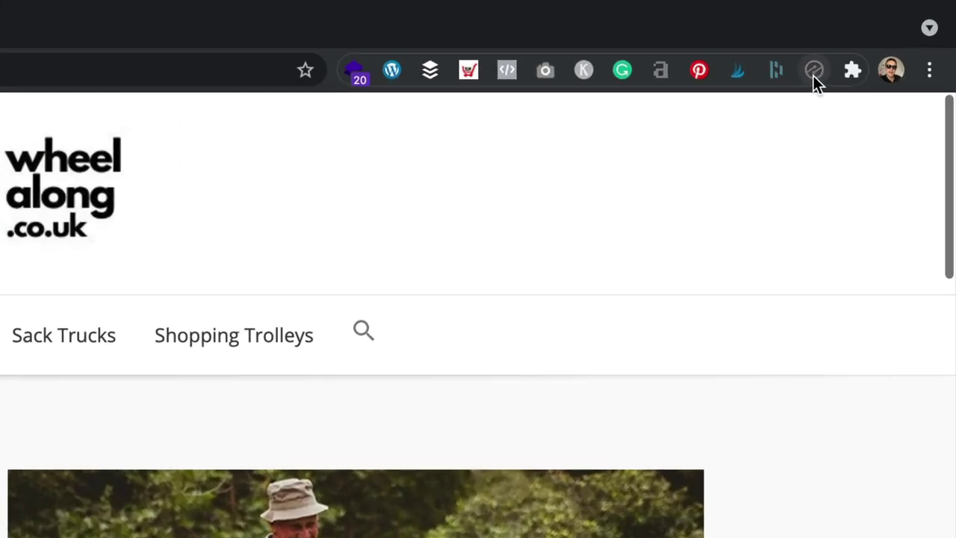
Step: Sign in to the Ezoic extension using the saved account e-mail and password
{"action": "left_click", "coordinate": [815, 70]}
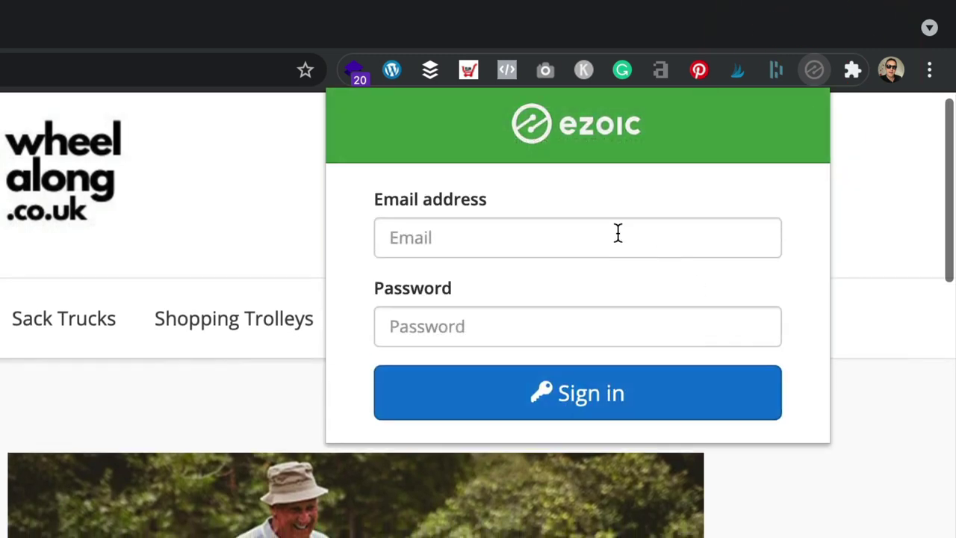
{"action": "left_click", "coordinate": [617, 233]}
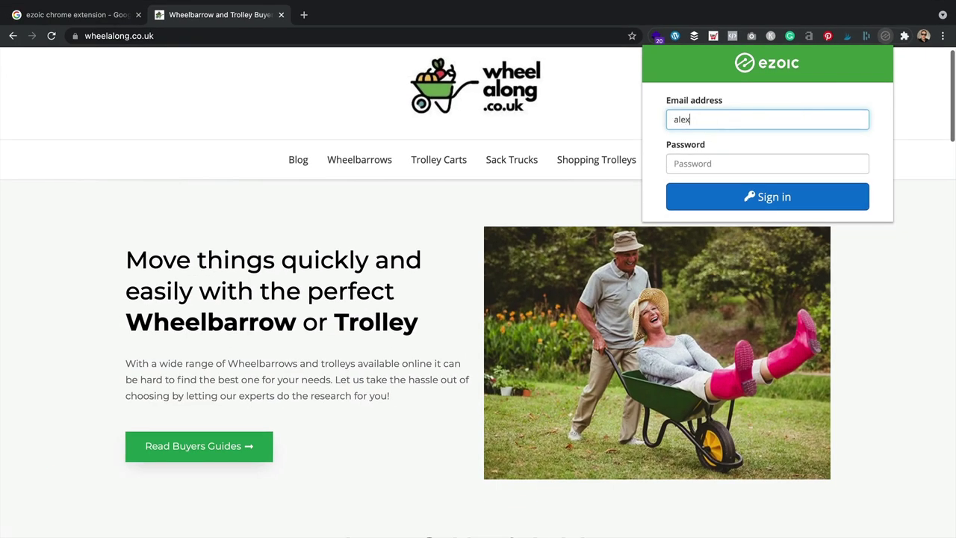
{"action": "key", "text": "Down"}
{"action": "key", "text": "Return"}
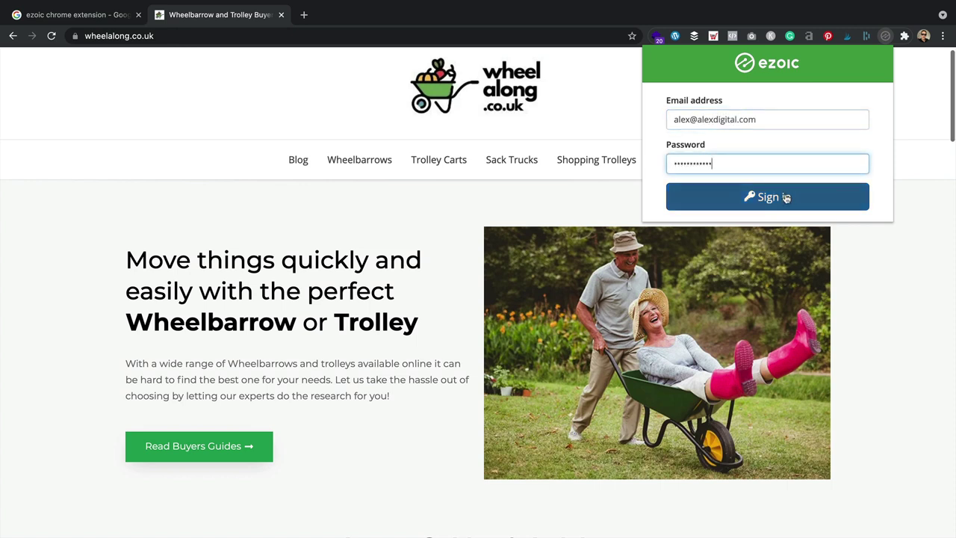
{"action": "left_click", "coordinate": [786, 198]}
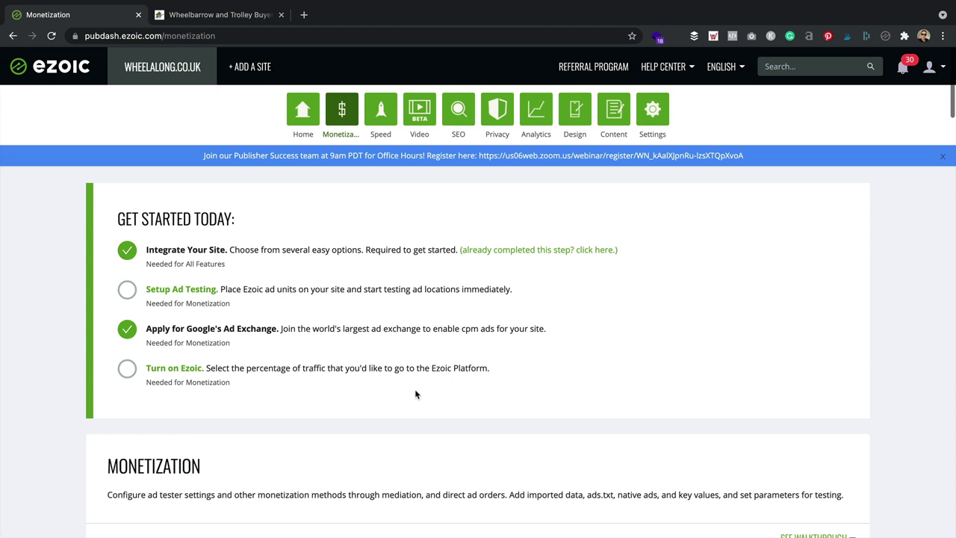
Step: On the wheelalong.co.uk homepage, activate ad placeholders from the Ezoic extension's Ads tab
{"action": "left_click", "coordinate": [237, 20]}
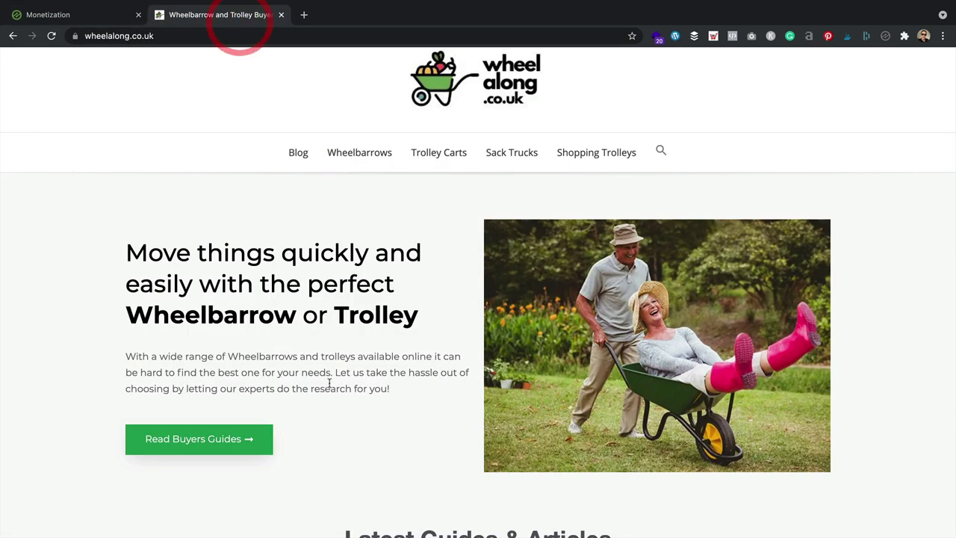
{"action": "scroll", "coordinate": [828, 59], "scroll_direction": "up", "scroll_amount": 1}
{"action": "left_click", "coordinate": [886, 36]}
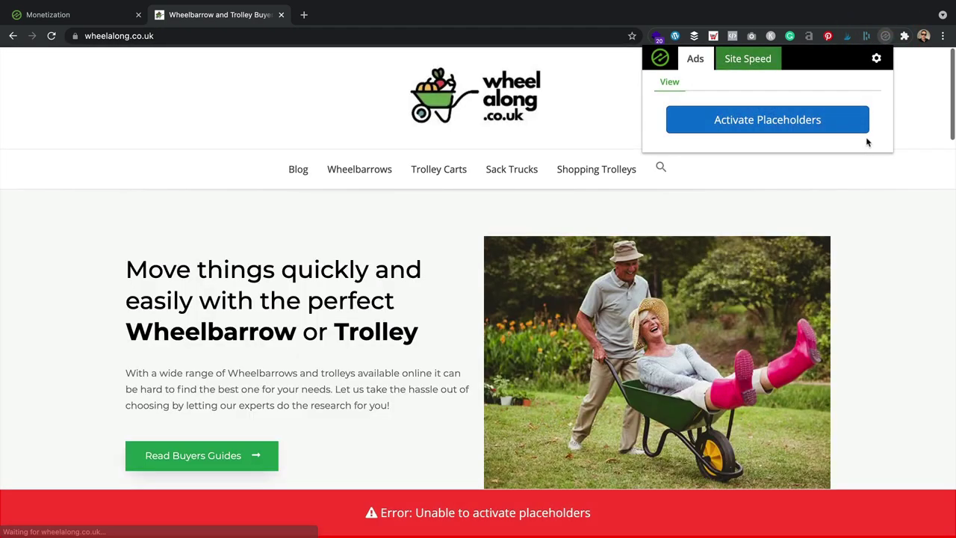
{"action": "left_click", "coordinate": [770, 126]}
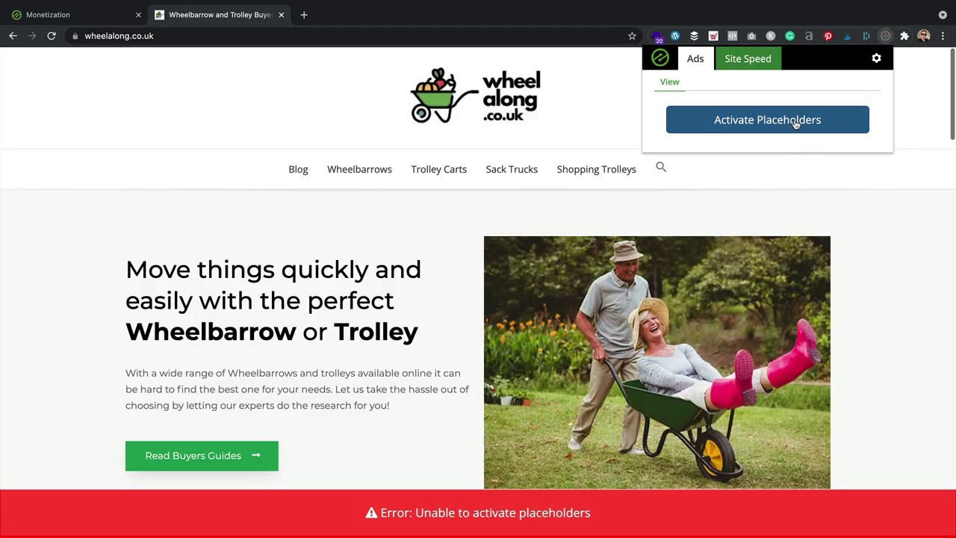
{"action": "left_click", "coordinate": [797, 124]}
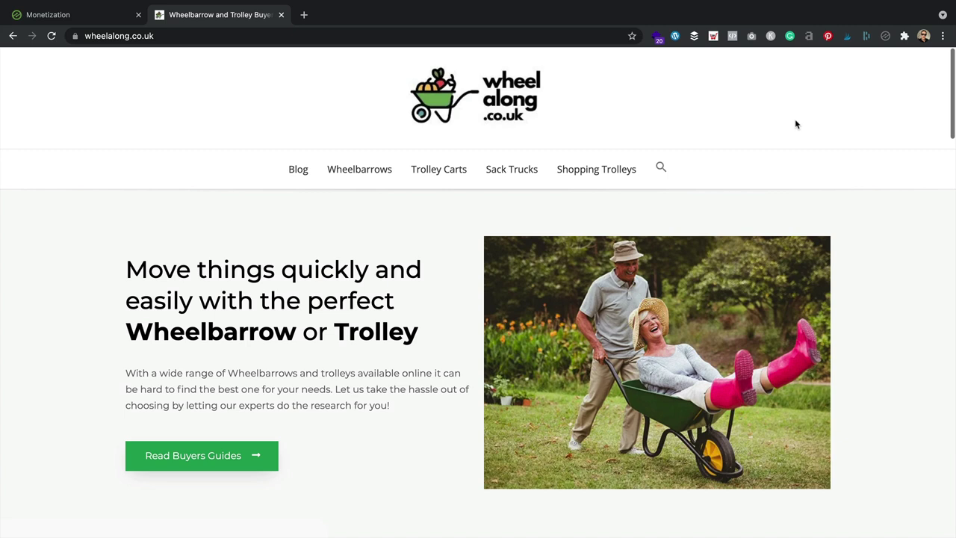
Step: Open the 'Best Wheelbarrows for Gardening' article from the Wheelbarrows category page
{"action": "left_click", "coordinate": [364, 173]}
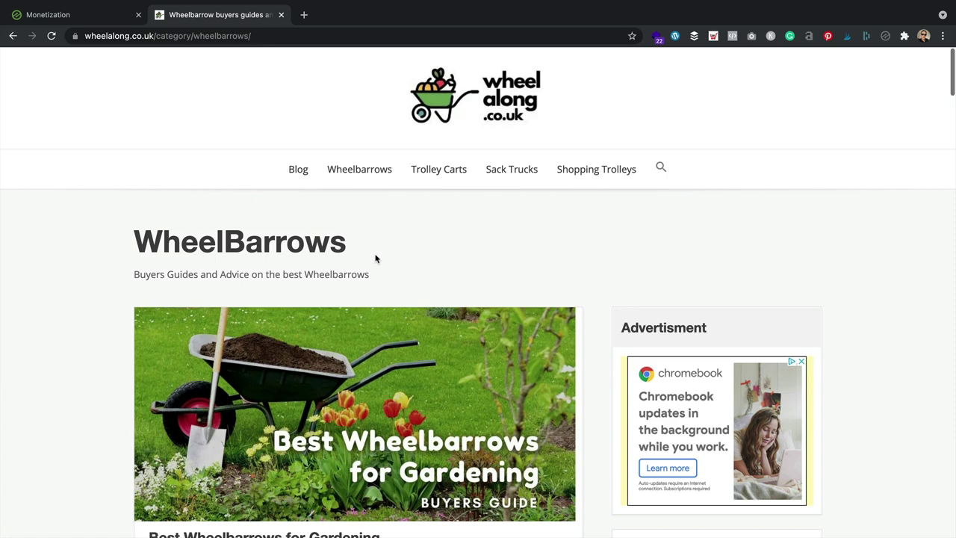
{"action": "scroll", "coordinate": [702, 389], "scroll_direction": "down", "scroll_amount": 2}
{"action": "scroll", "coordinate": [715, 410], "scroll_direction": "up", "scroll_amount": 2}
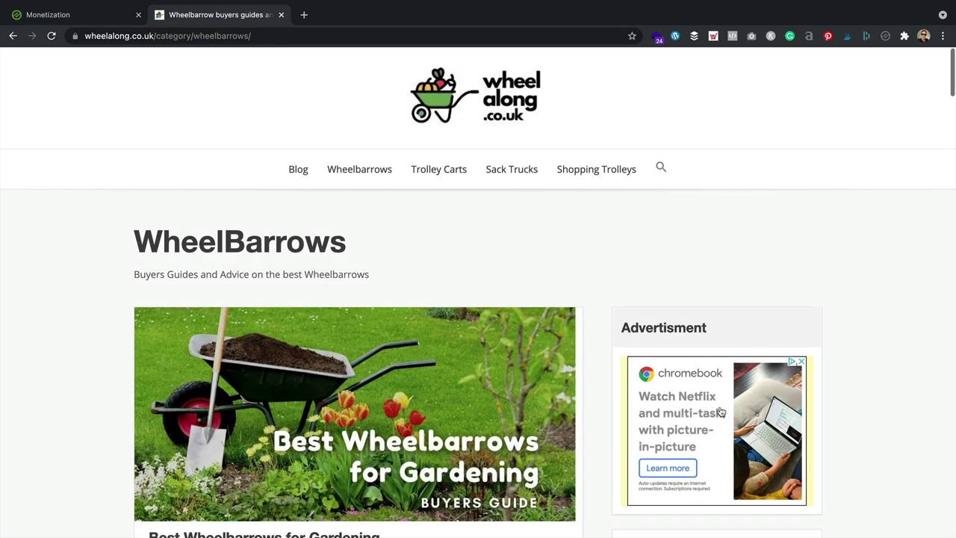
{"action": "scroll", "coordinate": [725, 339], "scroll_direction": "down", "scroll_amount": 4}
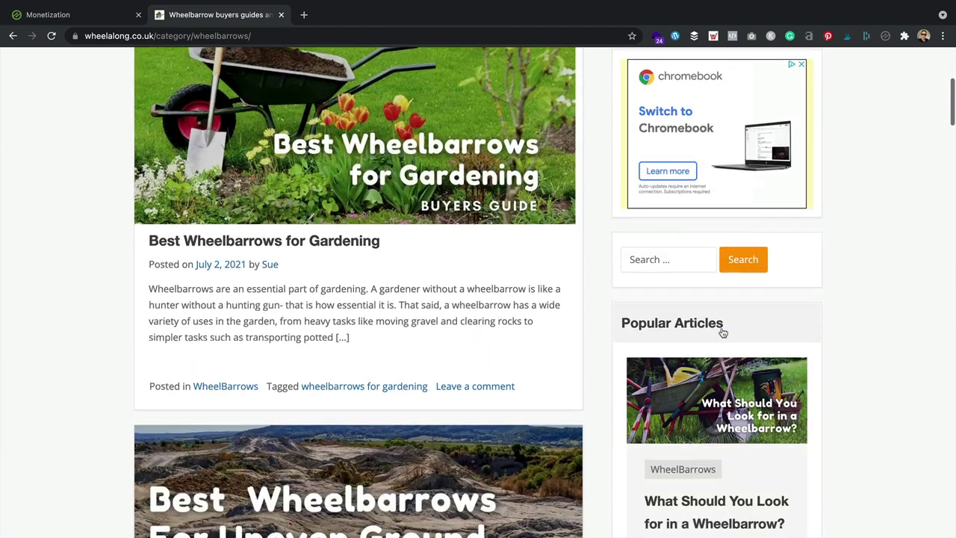
{"action": "scroll", "coordinate": [723, 333], "scroll_direction": "up", "scroll_amount": 4}
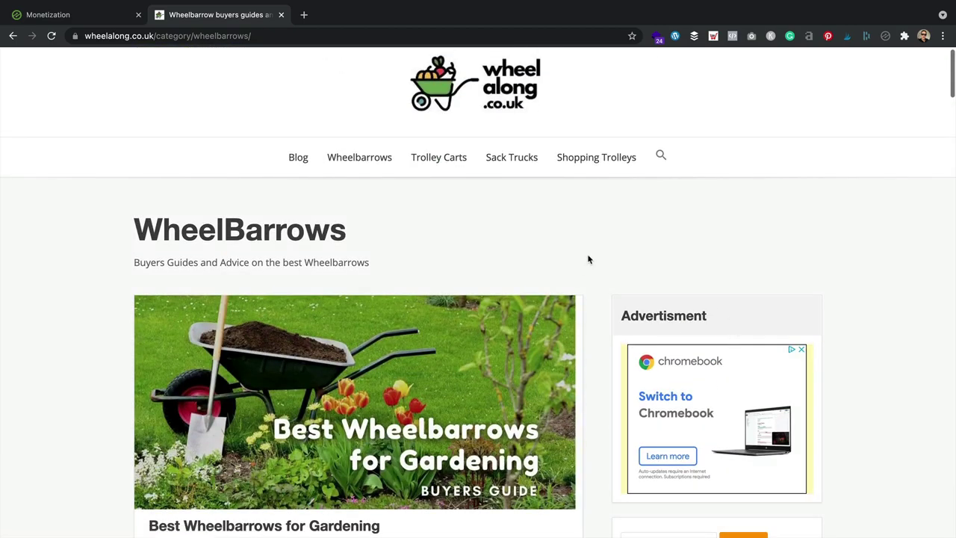
{"action": "scroll", "coordinate": [589, 258], "scroll_direction": "down", "scroll_amount": 2}
{"action": "scroll", "coordinate": [587, 259], "scroll_direction": "up", "scroll_amount": 2}
{"action": "scroll", "coordinate": [587, 258], "scroll_direction": "down", "scroll_amount": 2}
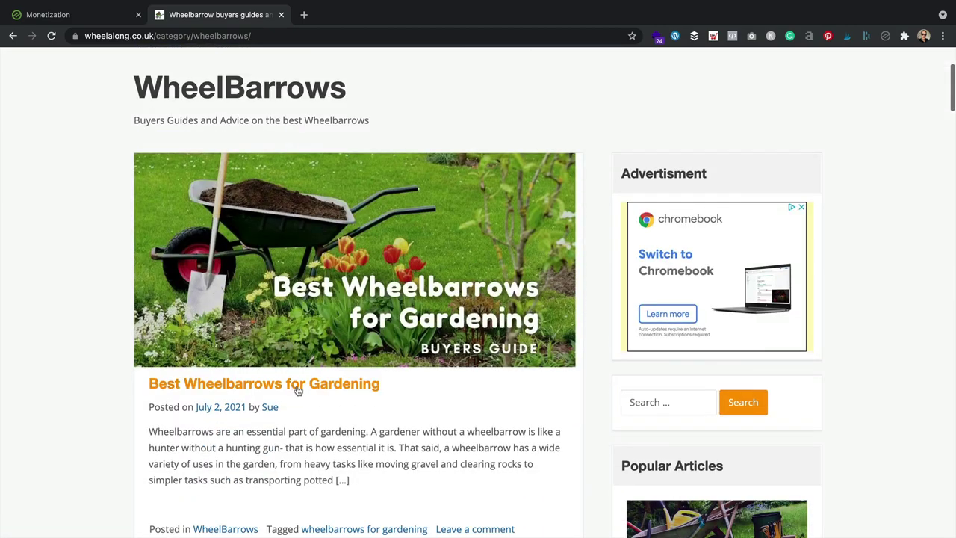
{"action": "left_click", "coordinate": [297, 391]}
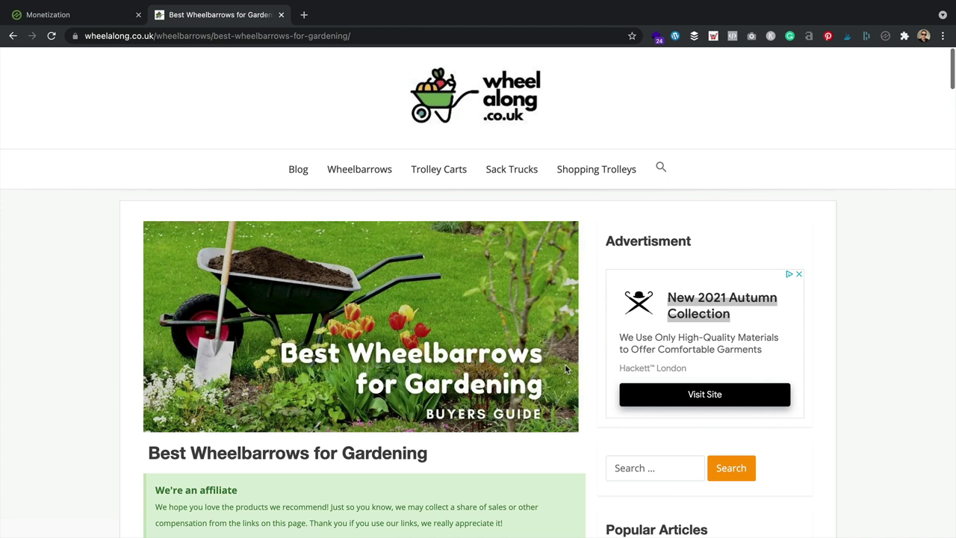
{"action": "scroll", "coordinate": [523, 359], "scroll_direction": "down", "scroll_amount": 1}
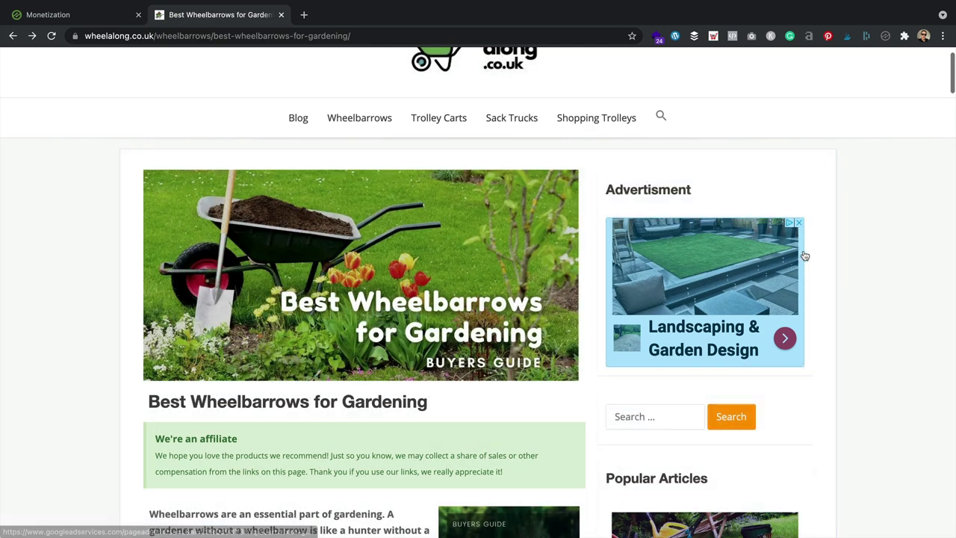
Step: Insert a new ad placeholder below the sidebar Advertisment widget and open its Settings
{"action": "left_click", "coordinate": [797, 363]}
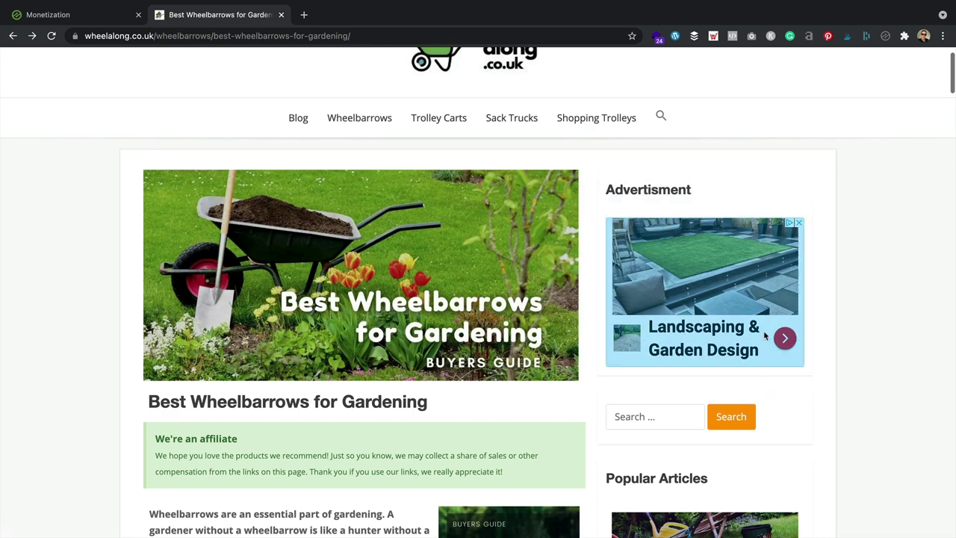
{"action": "left_click", "coordinate": [801, 366]}
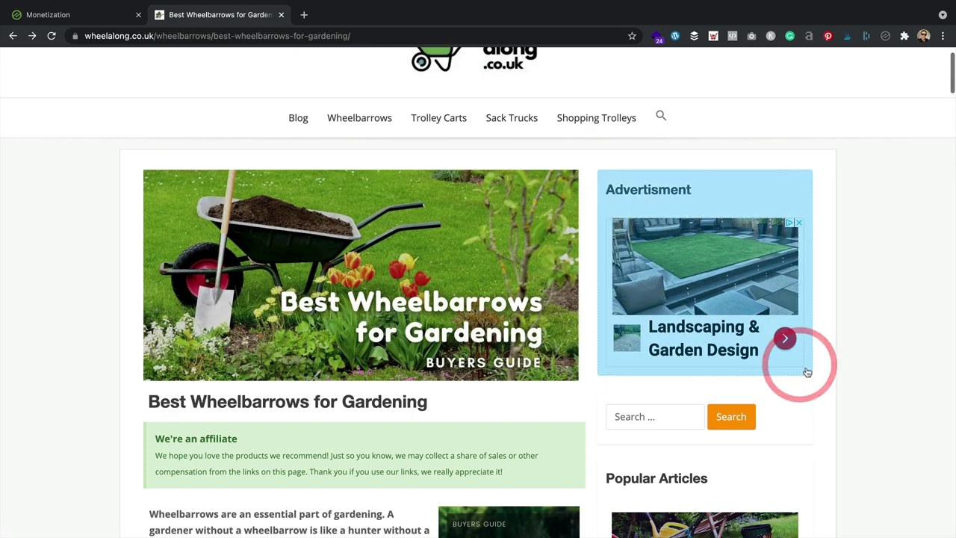
{"action": "left_click", "coordinate": [812, 375]}
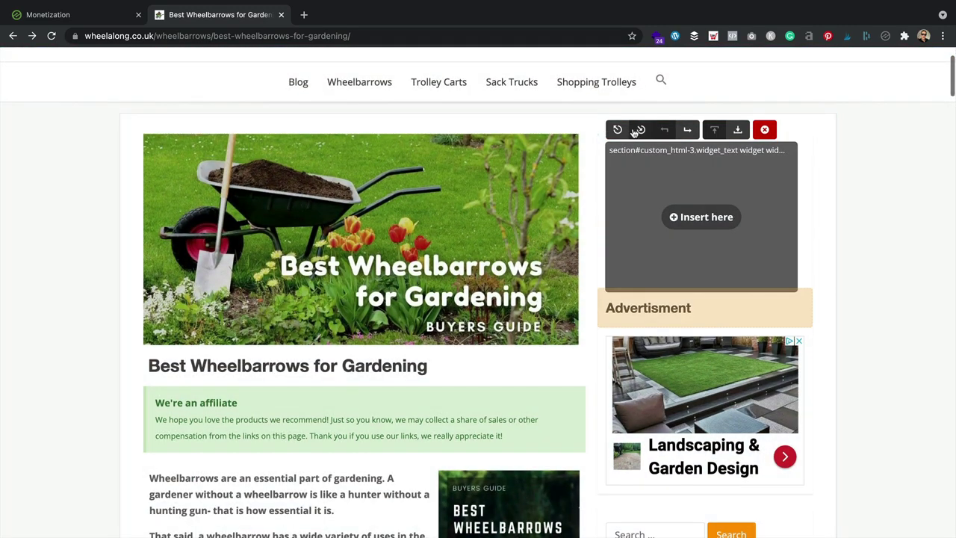
{"action": "scroll", "coordinate": [723, 90], "scroll_direction": "down", "scroll_amount": 1}
{"action": "left_click", "coordinate": [737, 91]}
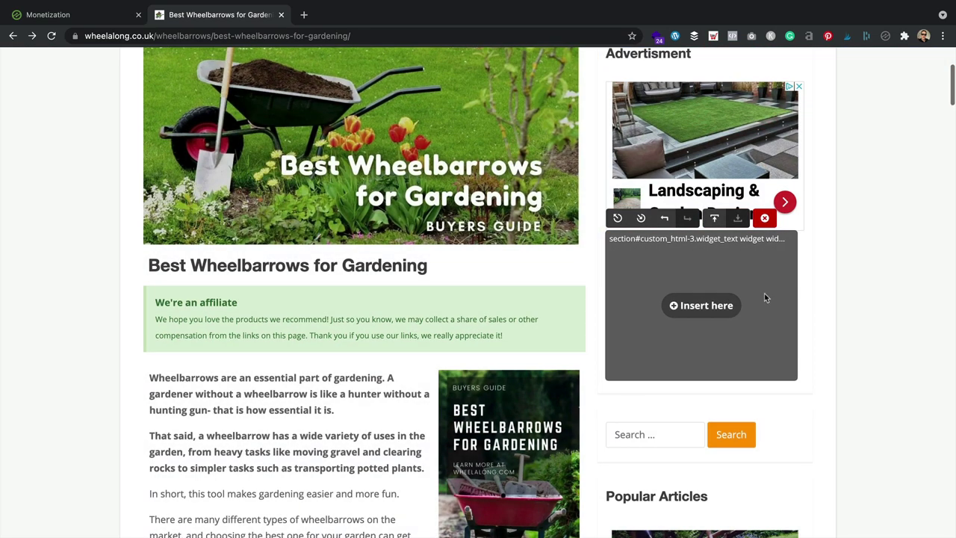
{"action": "scroll", "coordinate": [782, 287], "scroll_direction": "up", "scroll_amount": 2}
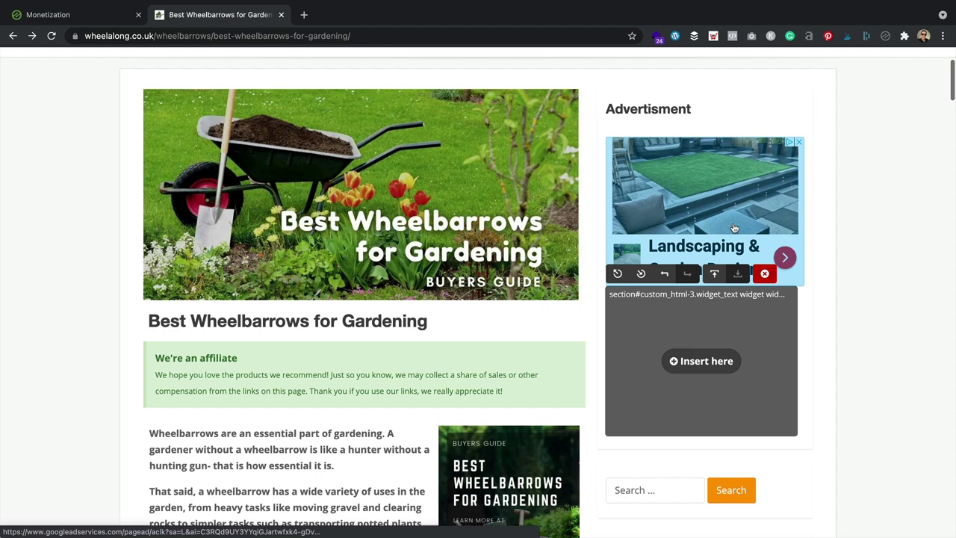
{"action": "left_click", "coordinate": [701, 361]}
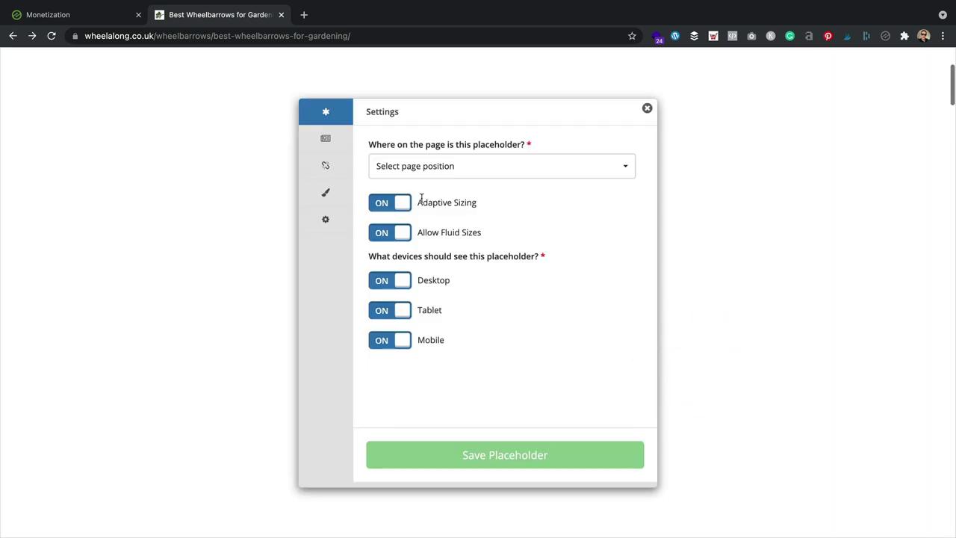
Step: Set the new placeholder's page position to Sidebar Top
{"action": "left_click", "coordinate": [427, 164]}
{"action": "scroll", "coordinate": [488, 213], "scroll_direction": "down", "scroll_amount": 2}
{"action": "scroll", "coordinate": [489, 206], "scroll_direction": "up", "scroll_amount": 2}
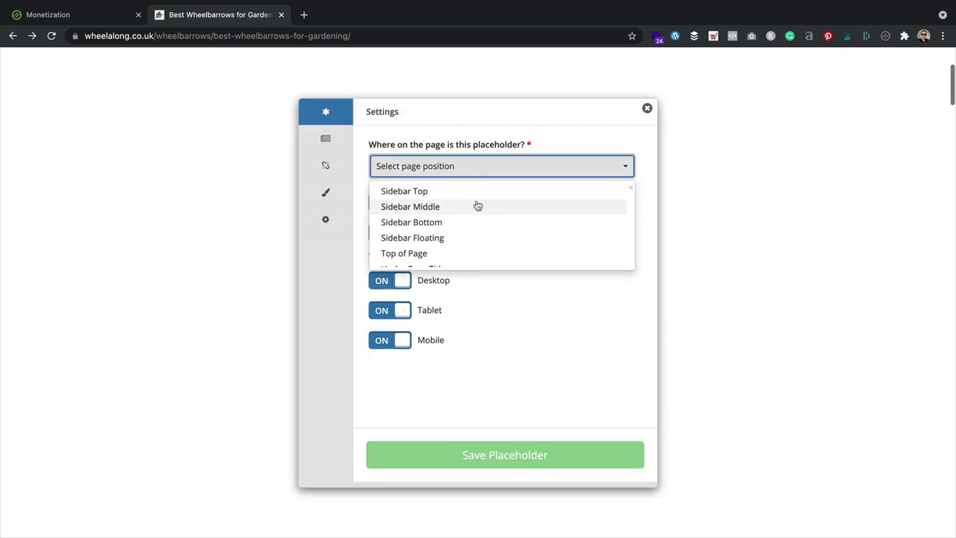
{"action": "left_click", "coordinate": [457, 192]}
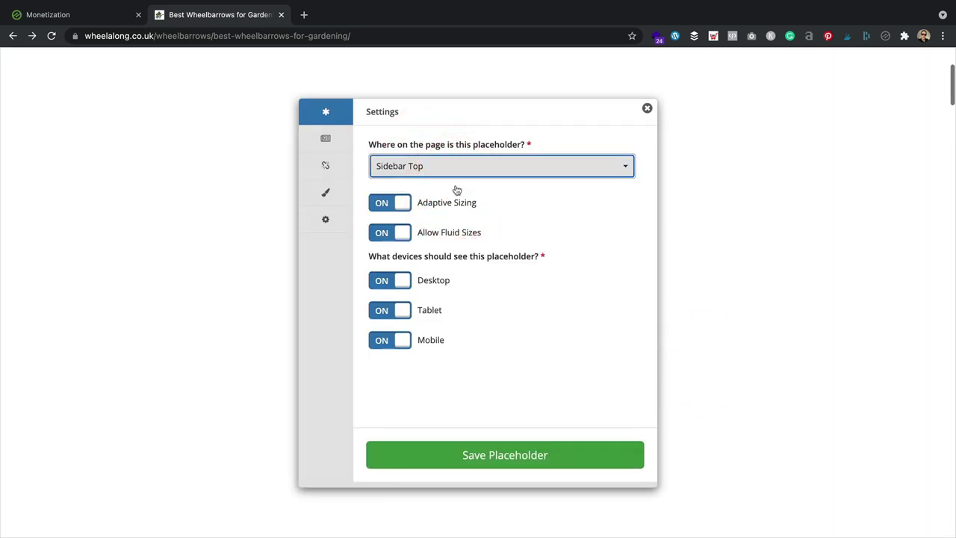
Step: Review the ticked ad sizes: Medium Rectangle (300x250), Skyscraper, Wide Skyscraper and Half Page
{"action": "left_click", "coordinate": [337, 139]}
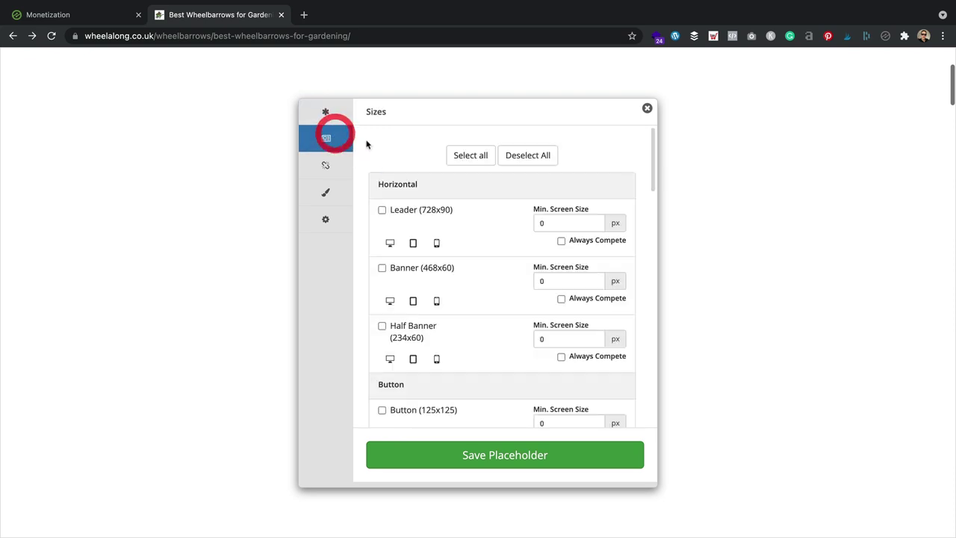
{"action": "scroll", "coordinate": [449, 221], "scroll_direction": "down", "scroll_amount": 2}
{"action": "scroll", "coordinate": [449, 218], "scroll_direction": "down", "scroll_amount": 10}
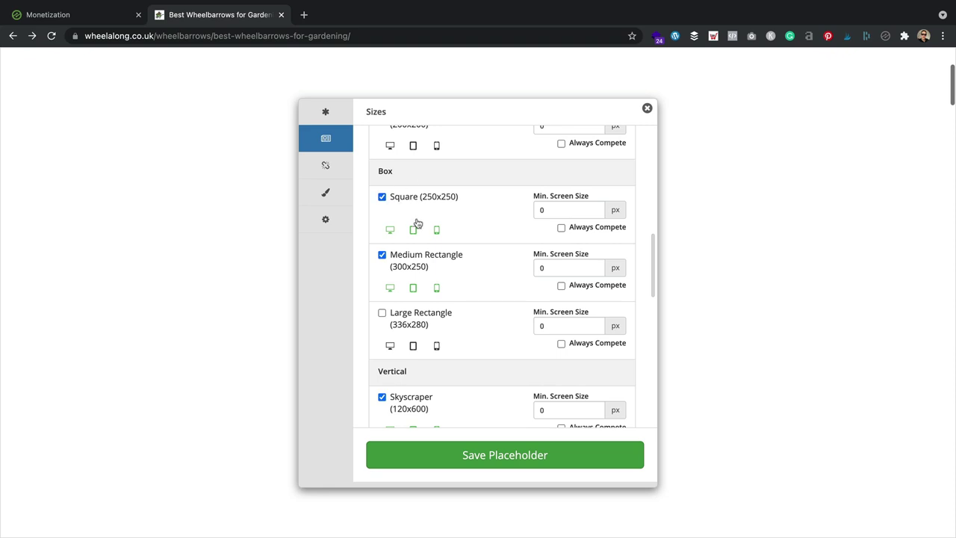
{"action": "scroll", "coordinate": [440, 254], "scroll_direction": "down", "scroll_amount": 7}
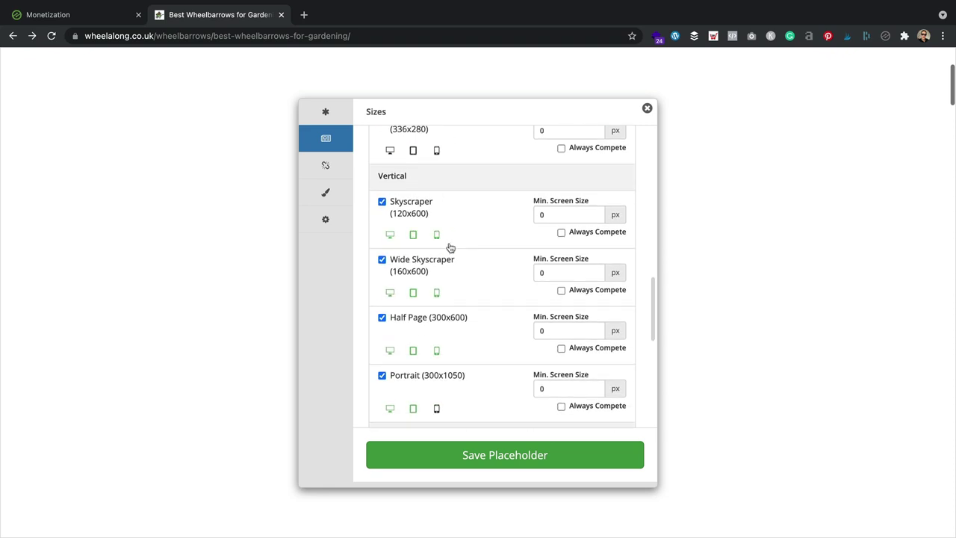
{"action": "scroll", "coordinate": [419, 233], "scroll_direction": "down", "scroll_amount": 5}
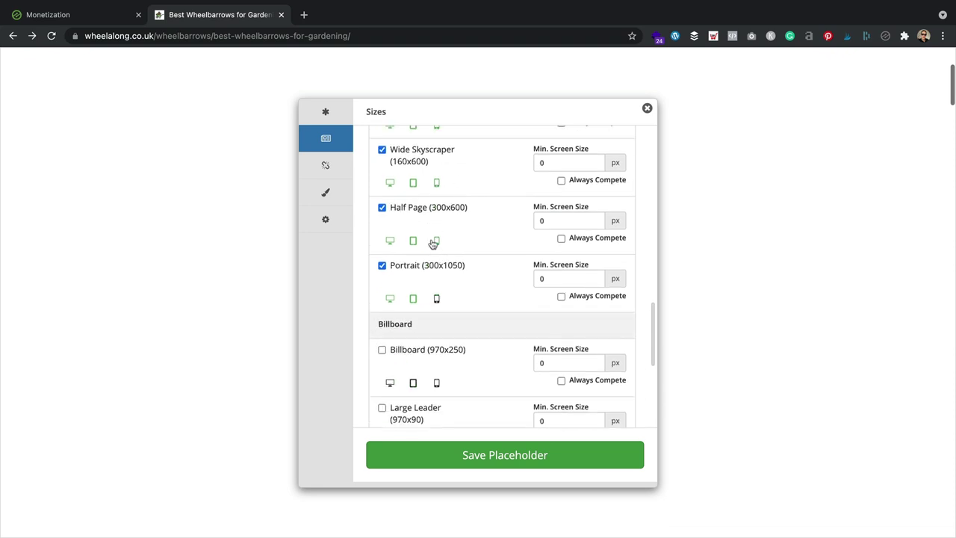
{"action": "scroll", "coordinate": [414, 237], "scroll_direction": "up", "scroll_amount": 2}
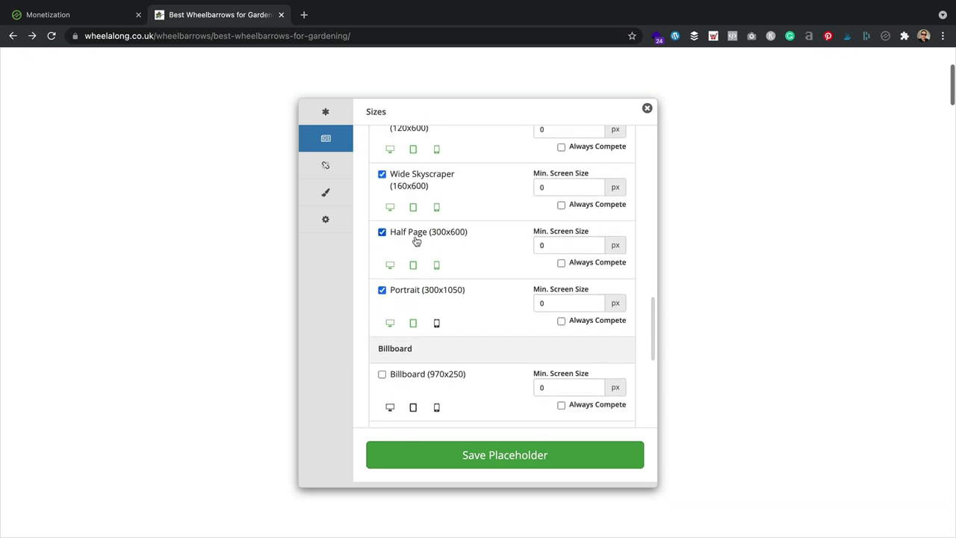
{"action": "scroll", "coordinate": [470, 199], "scroll_direction": "up", "scroll_amount": 7}
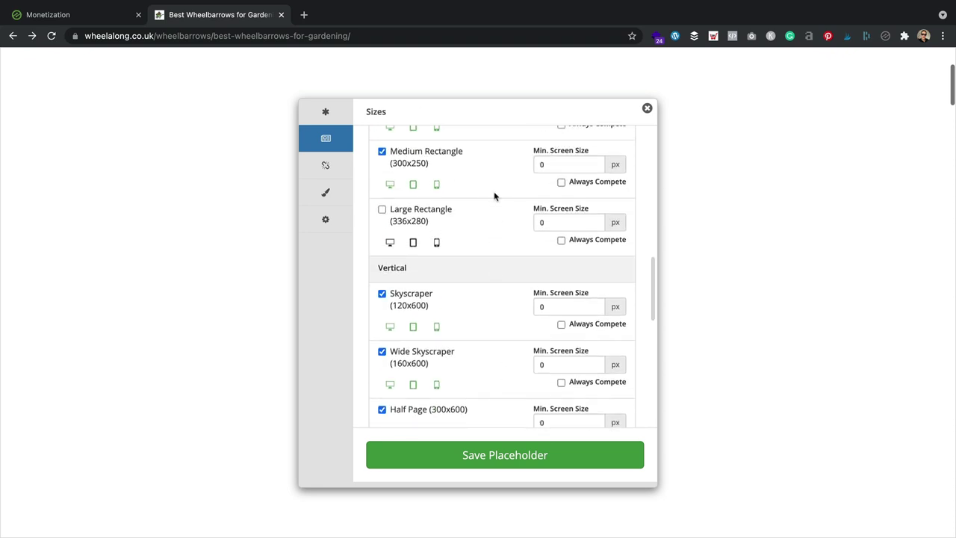
Step: Save the Sidebar Top ad placeholder
{"action": "left_click", "coordinate": [544, 461]}
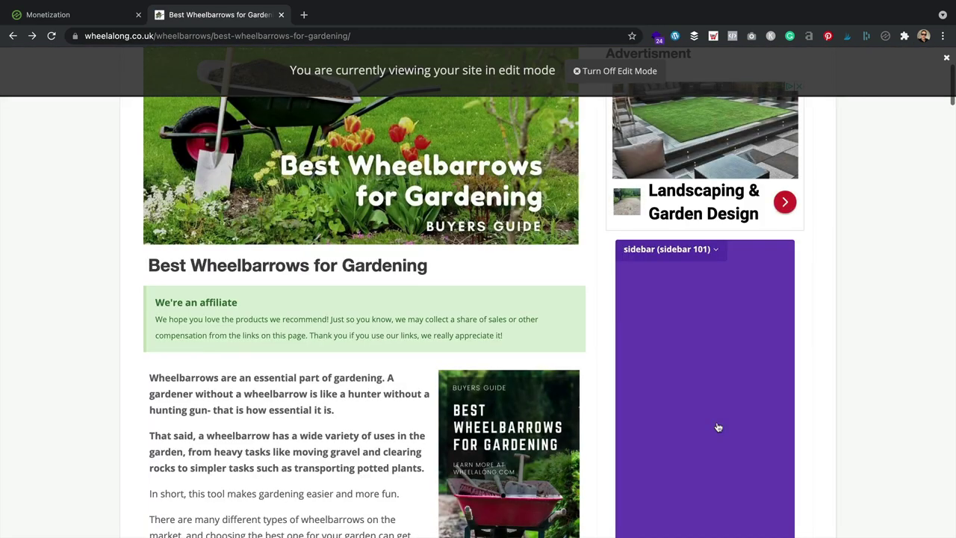
{"action": "scroll", "coordinate": [659, 426], "scroll_direction": "down", "scroll_amount": 5}
{"action": "scroll", "coordinate": [787, 340], "scroll_direction": "down", "scroll_amount": 3}
Step: Start a new placeholder in the gap above div#content.site-content at the article's top
{"action": "scroll", "coordinate": [787, 335], "scroll_direction": "up", "scroll_amount": 10}
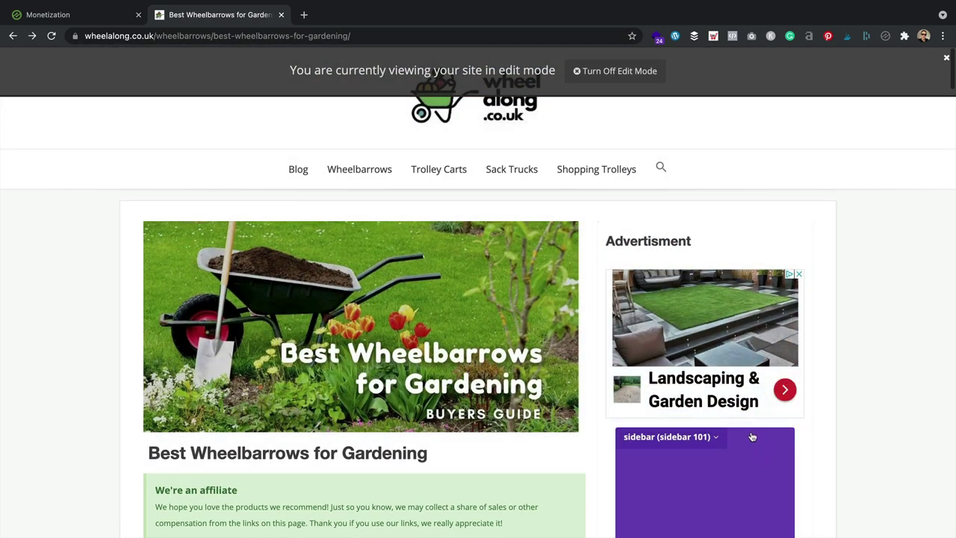
{"action": "scroll", "coordinate": [717, 373], "scroll_direction": "down", "scroll_amount": 3}
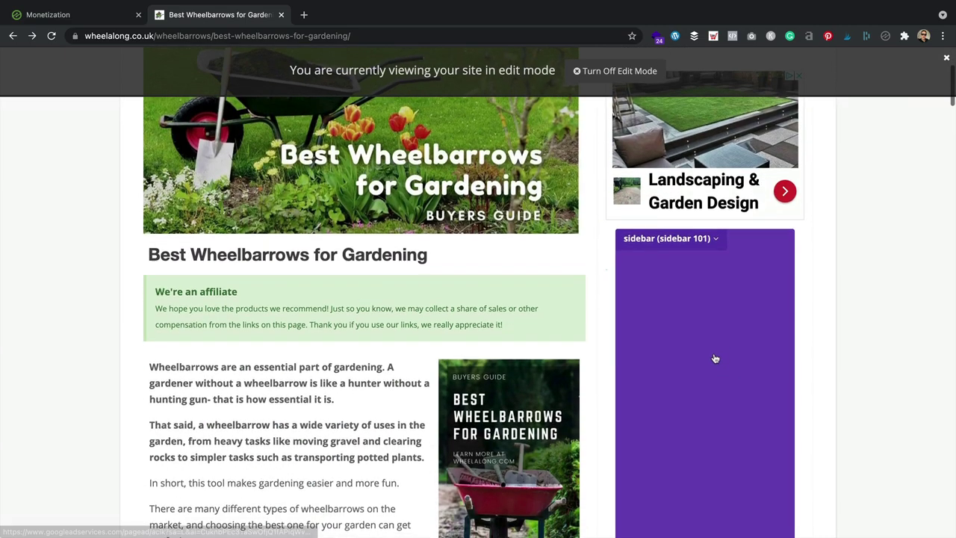
{"action": "scroll", "coordinate": [713, 360], "scroll_direction": "up", "scroll_amount": 2}
{"action": "scroll", "coordinate": [713, 360], "scroll_direction": "up", "scroll_amount": 1}
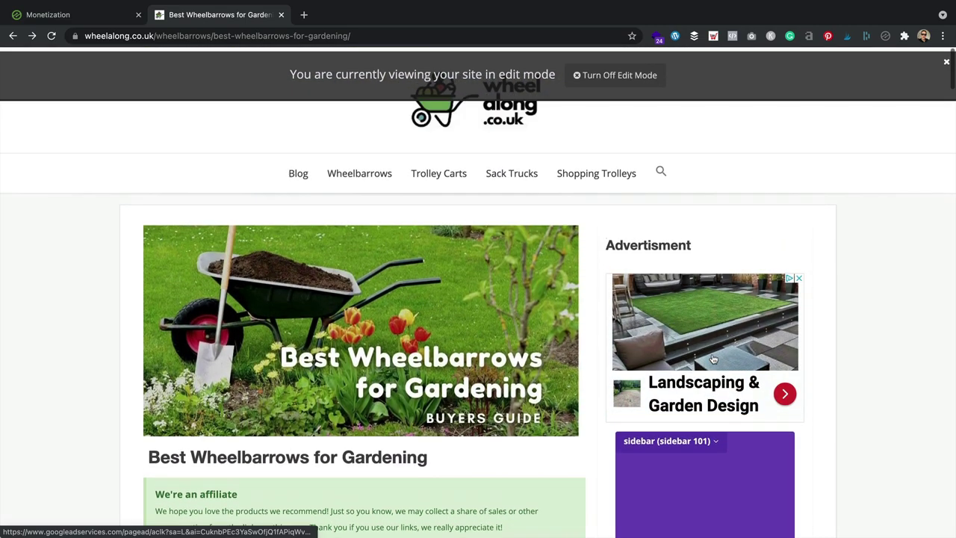
{"action": "scroll", "coordinate": [714, 360], "scroll_direction": "down", "scroll_amount": 3}
{"action": "scroll", "coordinate": [713, 360], "scroll_direction": "down", "scroll_amount": 1}
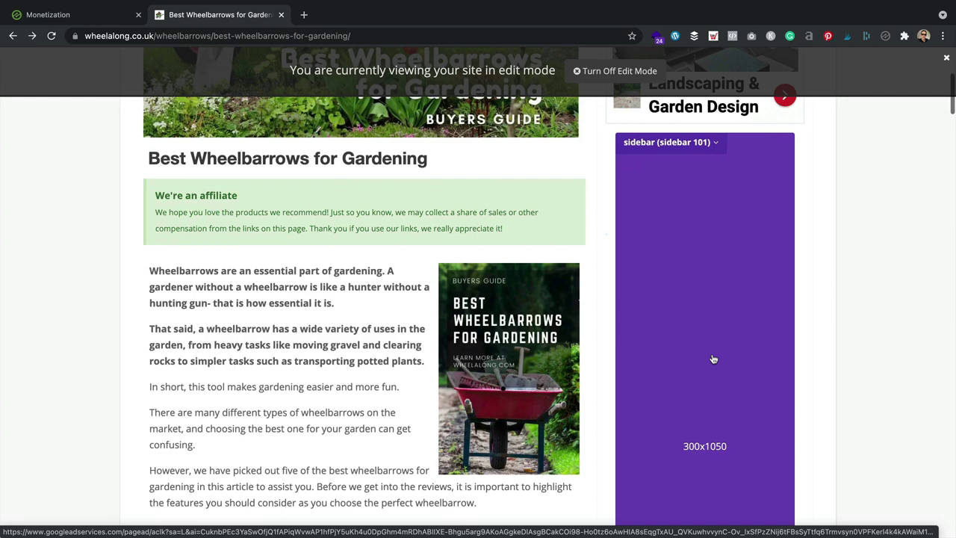
{"action": "scroll", "coordinate": [713, 360], "scroll_direction": "down", "scroll_amount": 2}
{"action": "scroll", "coordinate": [714, 360], "scroll_direction": "up", "scroll_amount": 5}
{"action": "scroll", "coordinate": [713, 360], "scroll_direction": "up", "scroll_amount": 1}
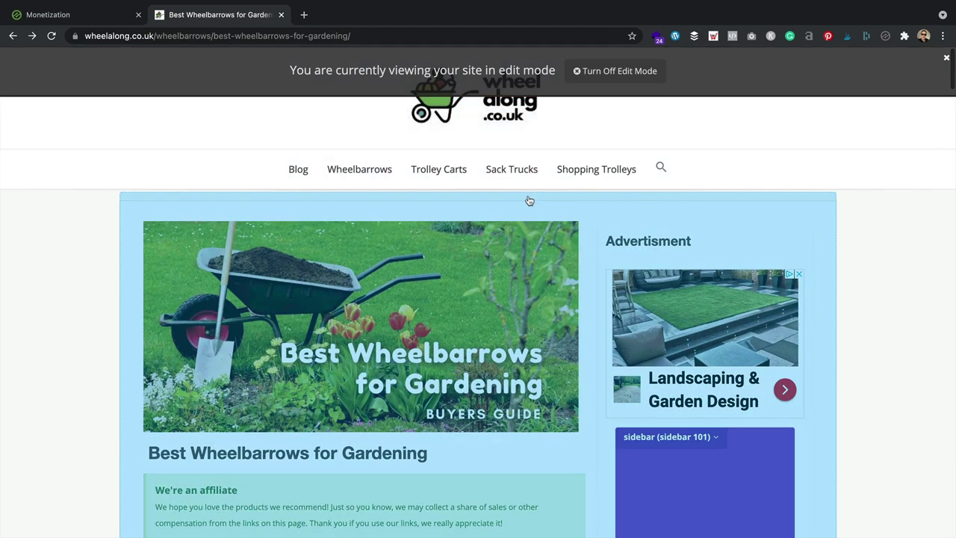
{"action": "left_click", "coordinate": [530, 201]}
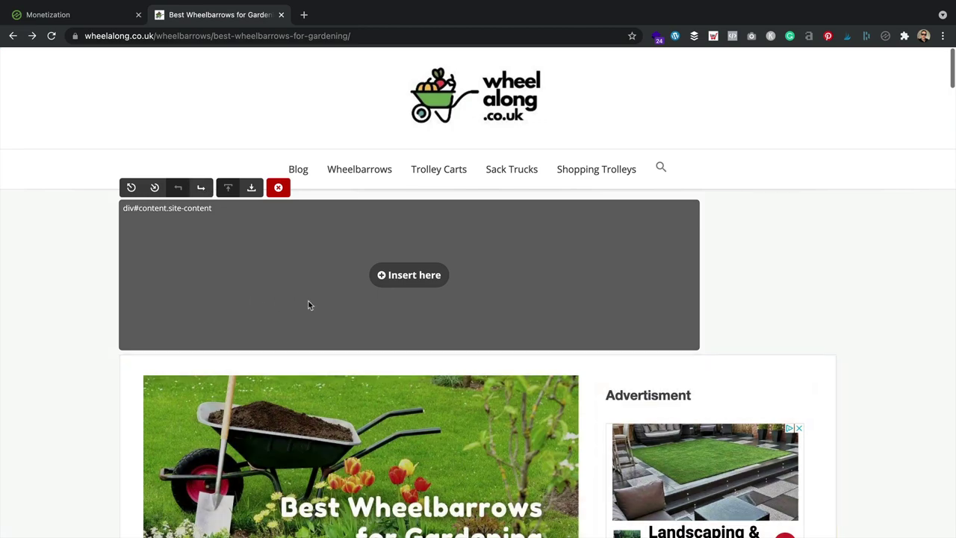
Step: Discard the placeholder above the main content area
{"action": "left_click", "coordinate": [278, 187]}
{"action": "scroll", "coordinate": [377, 209], "scroll_direction": "down", "scroll_amount": 3}
{"action": "scroll", "coordinate": [377, 209], "scroll_direction": "down", "scroll_amount": 5}
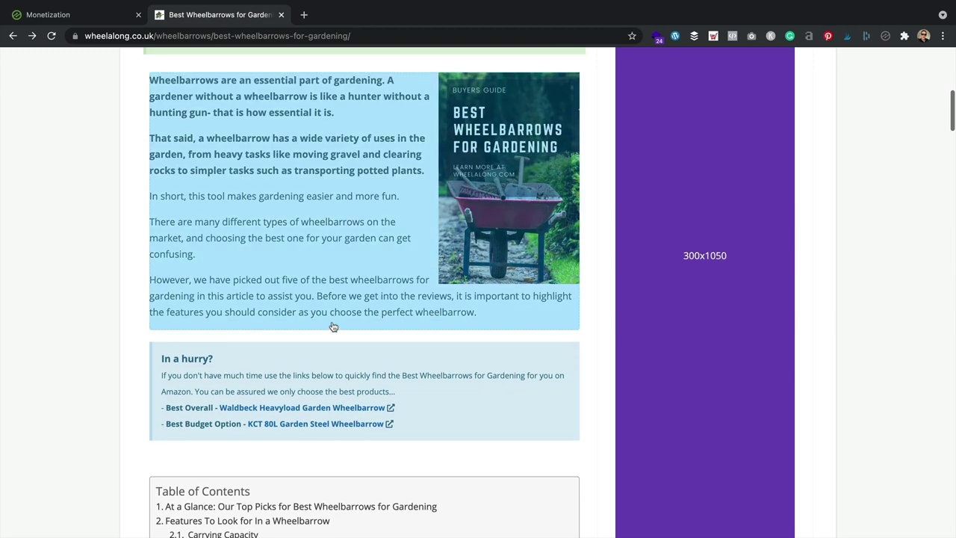
{"action": "scroll", "coordinate": [333, 326], "scroll_direction": "down", "scroll_amount": 3}
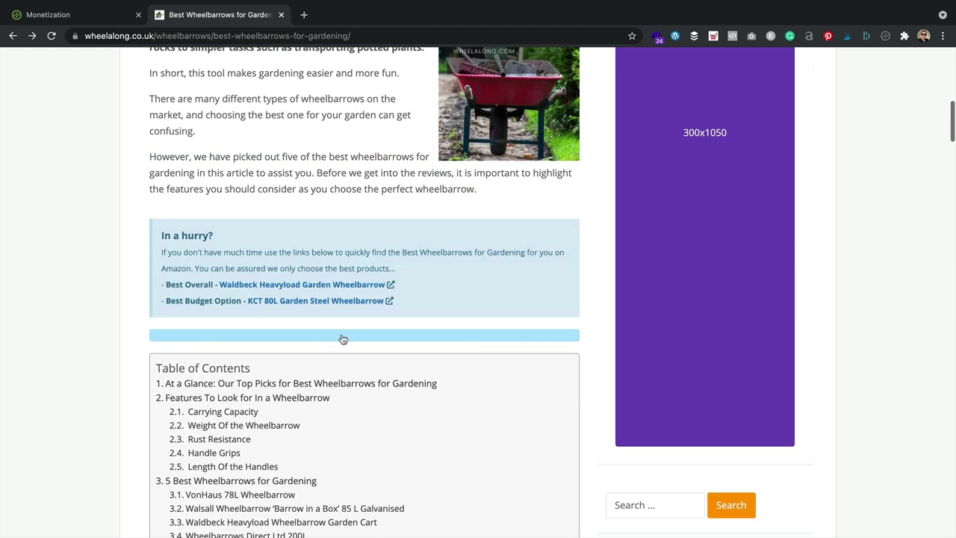
Step: Open a new placeholder after the intro and move it below the 'In a hurry?' box
{"action": "left_click", "coordinate": [343, 339]}
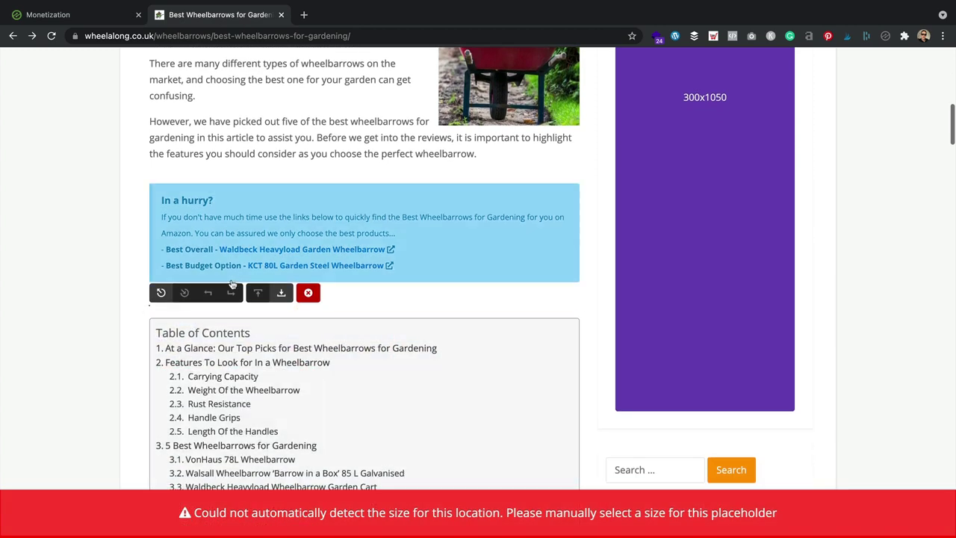
{"action": "left_click", "coordinate": [308, 292]}
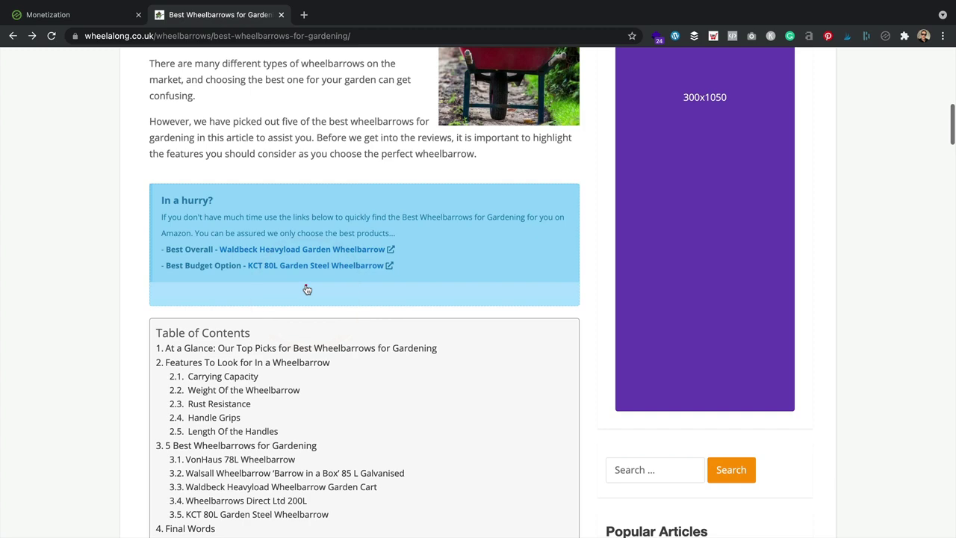
{"action": "left_click", "coordinate": [307, 289]}
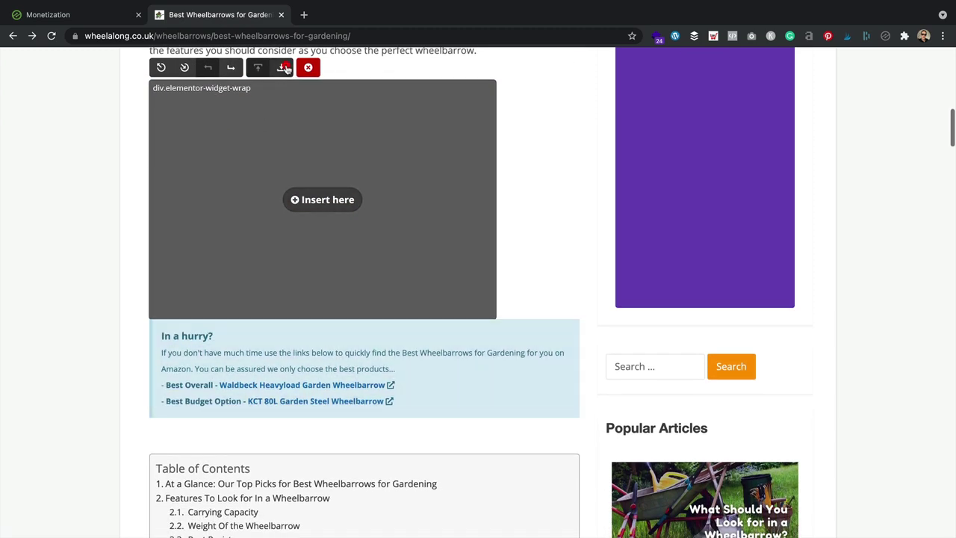
{"action": "left_click", "coordinate": [284, 68]}
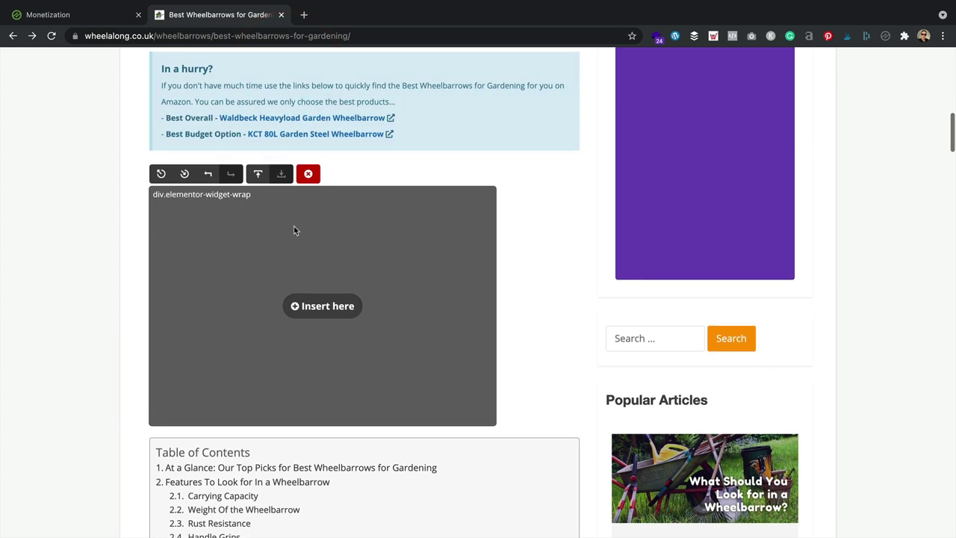
Step: Insert the placeholder and set its page position to Under First Paragraph
{"action": "left_click", "coordinate": [341, 302]}
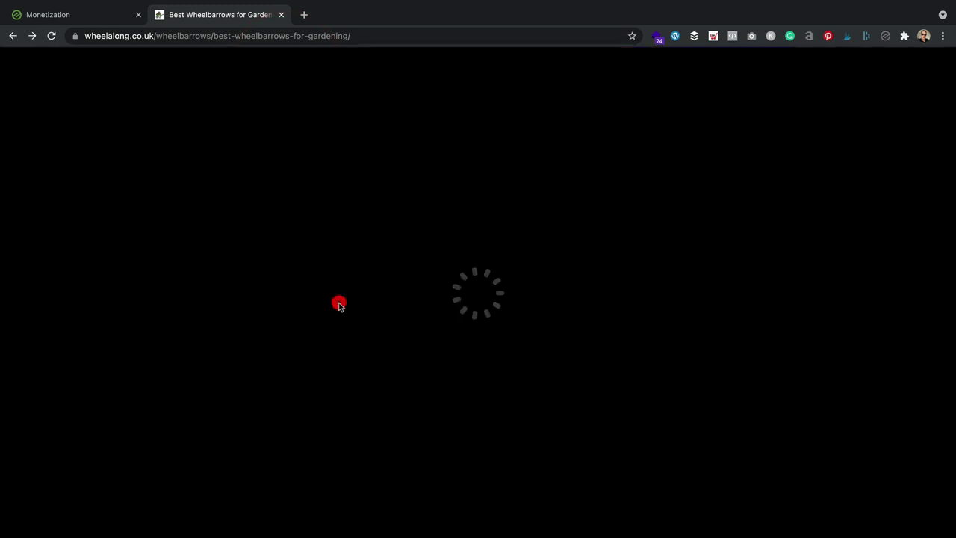
{"action": "left_click", "coordinate": [526, 163]}
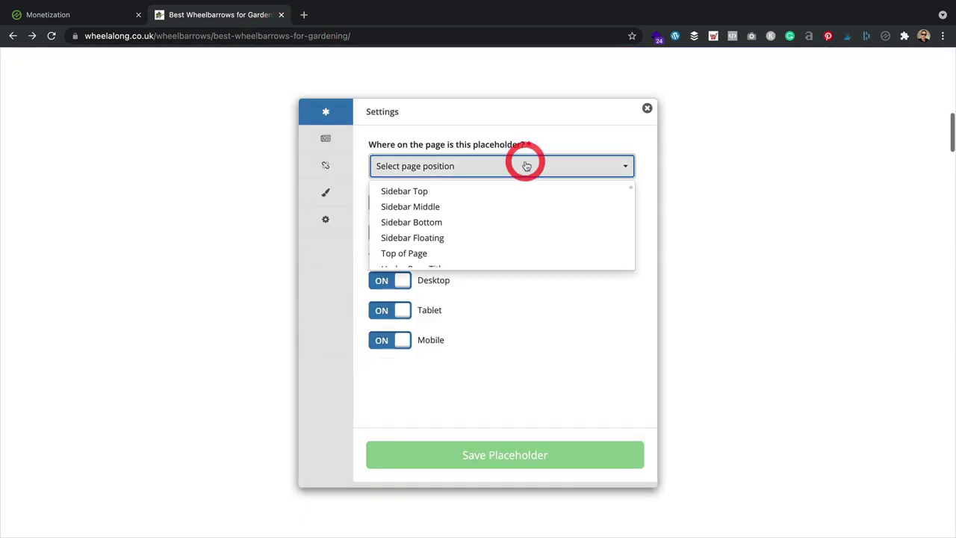
{"action": "scroll", "coordinate": [501, 202], "scroll_direction": "down", "scroll_amount": 2}
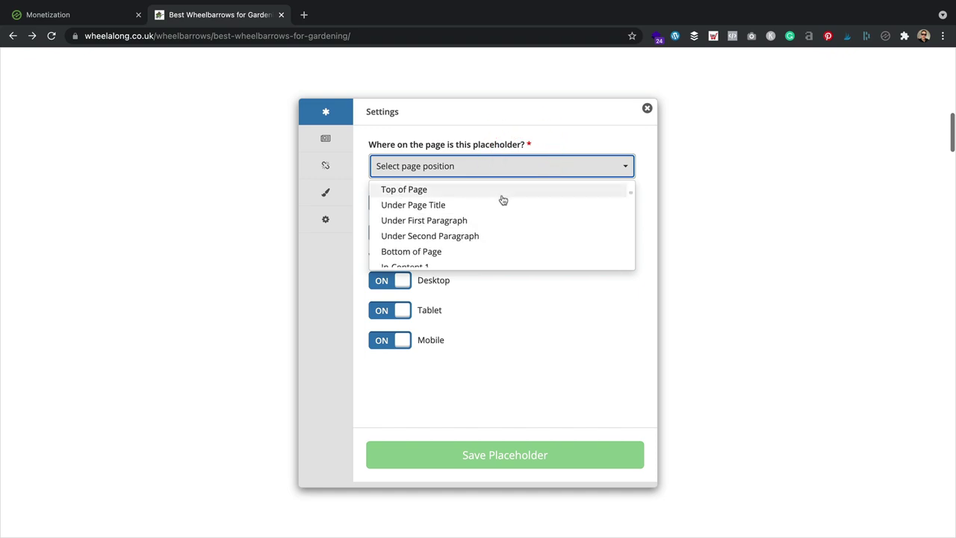
{"action": "left_click", "coordinate": [489, 223]}
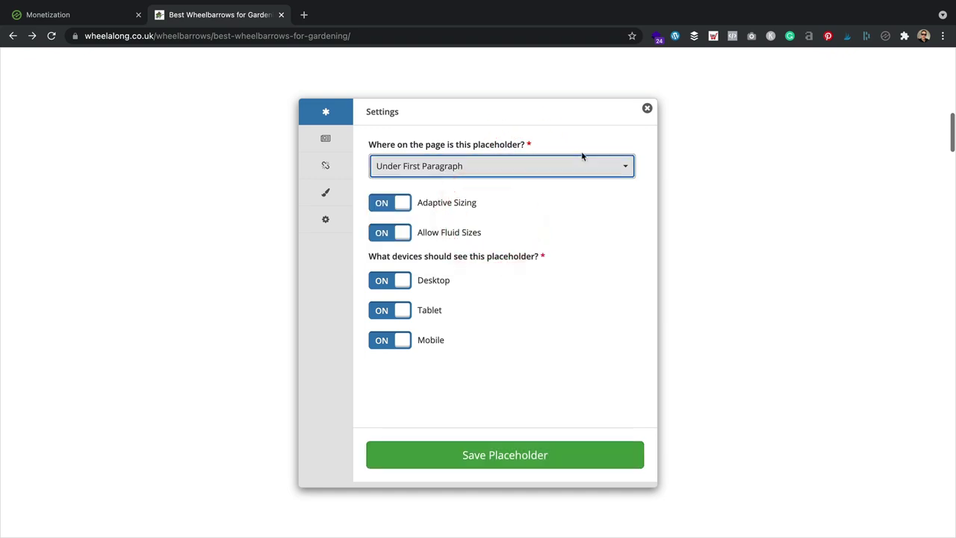
Step: Allow the Leader (728x90) ad size
{"action": "left_click", "coordinate": [334, 139]}
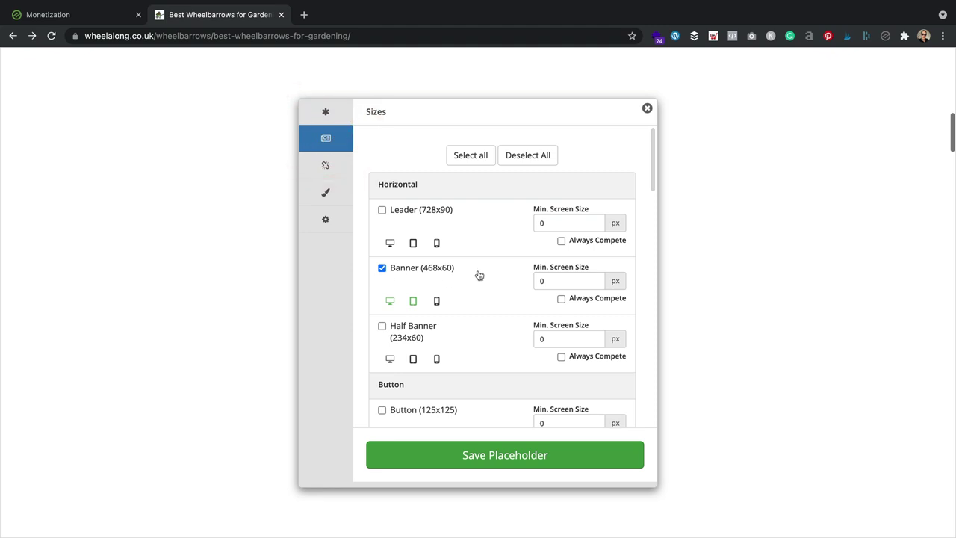
{"action": "scroll", "coordinate": [479, 275], "scroll_direction": "down", "scroll_amount": 2}
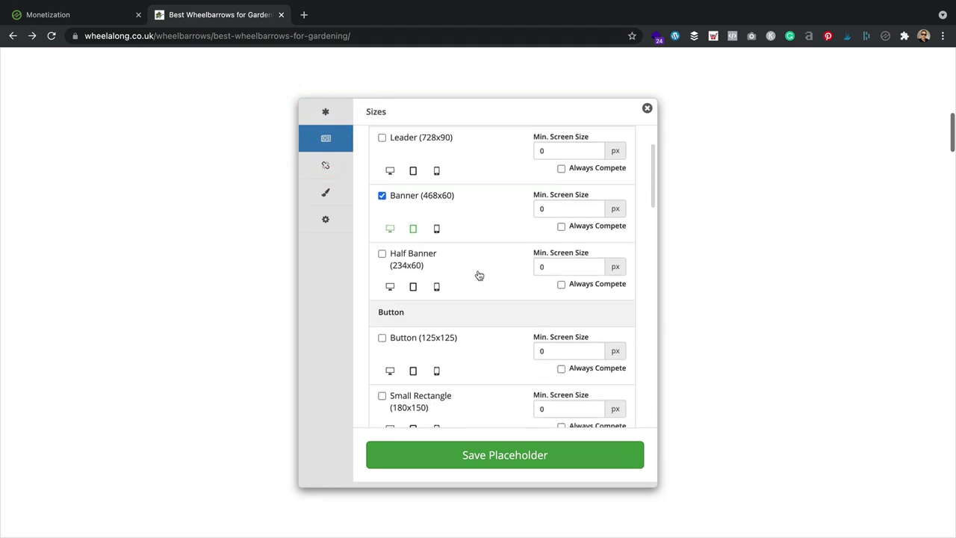
{"action": "scroll", "coordinate": [479, 276], "scroll_direction": "up", "scroll_amount": 1}
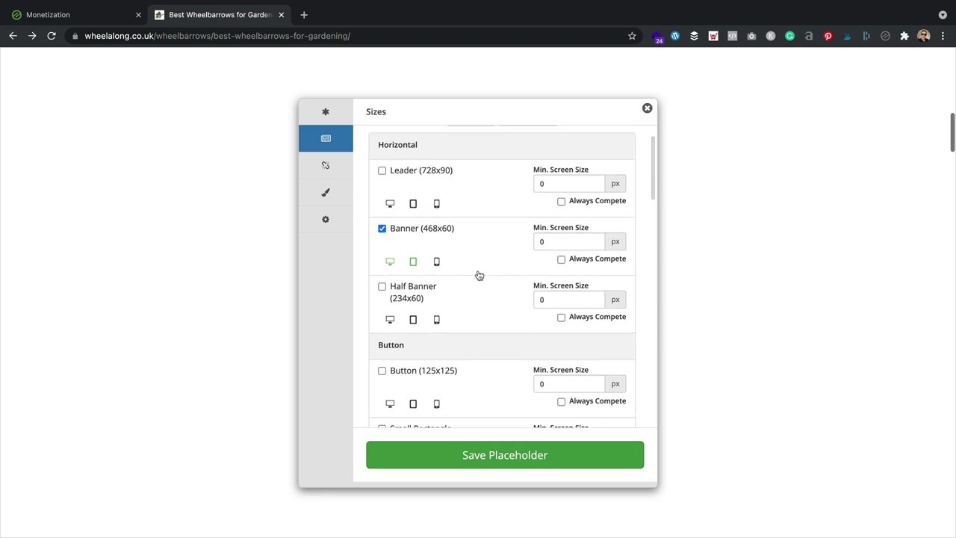
{"action": "left_click", "coordinate": [383, 171]}
Step: Untick the skyscraper sizes, Half Page (300x600) and Portrait (300x1050)
{"action": "scroll", "coordinate": [461, 178], "scroll_direction": "down", "scroll_amount": 7}
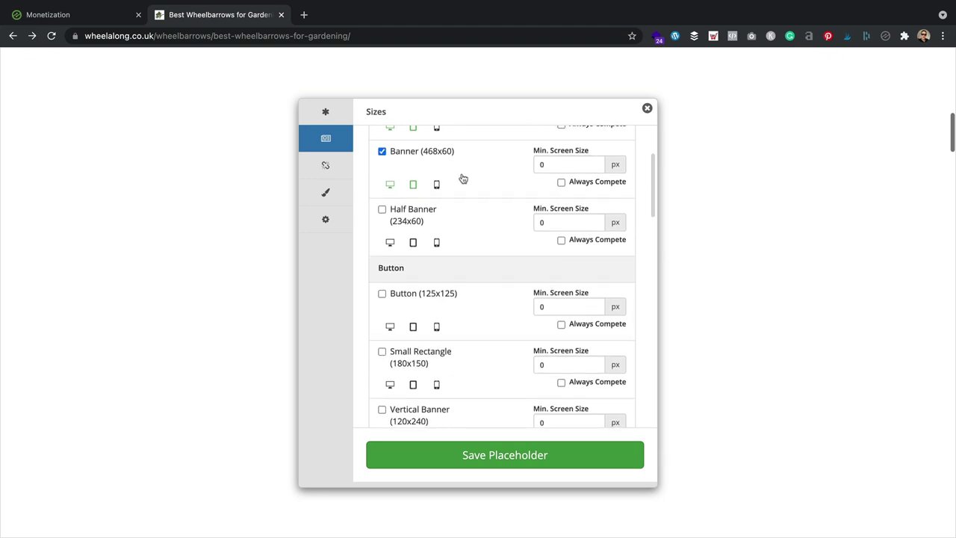
{"action": "scroll", "coordinate": [460, 178], "scroll_direction": "down", "scroll_amount": 8}
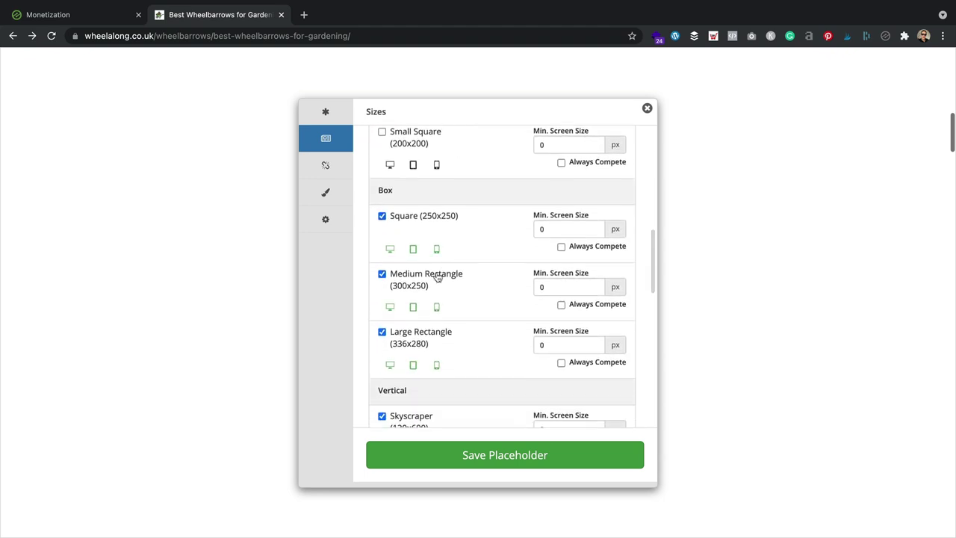
{"action": "scroll", "coordinate": [469, 257], "scroll_direction": "down", "scroll_amount": 2}
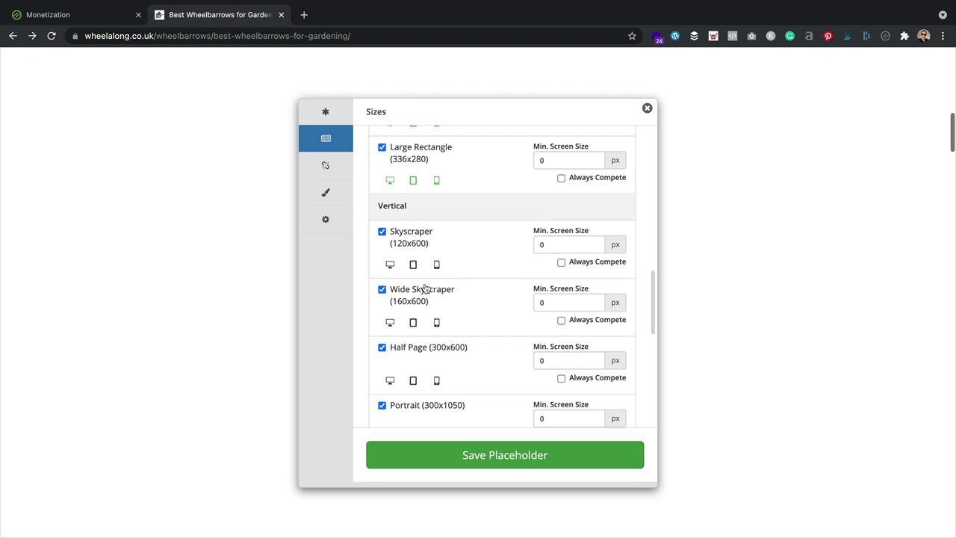
{"action": "scroll", "coordinate": [433, 364], "scroll_direction": "down", "scroll_amount": 2}
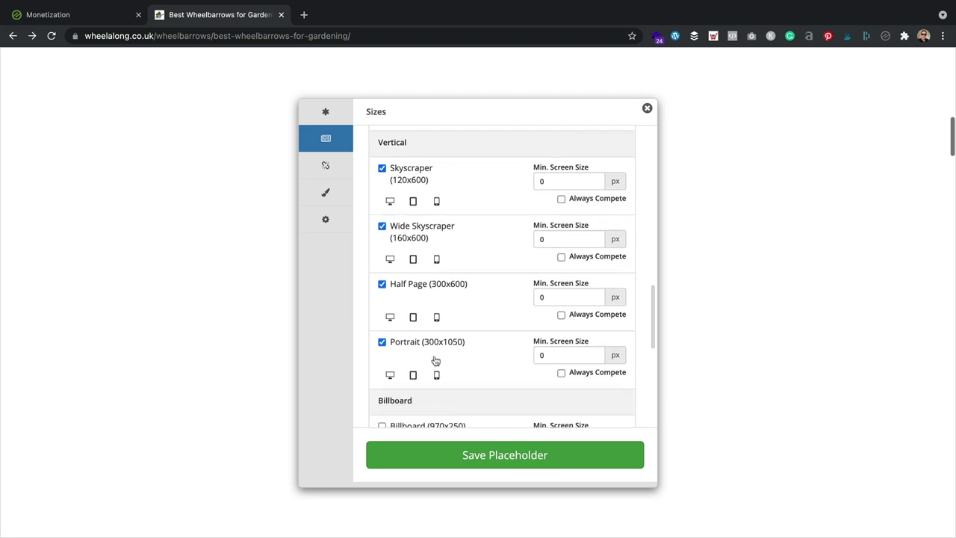
{"action": "scroll", "coordinate": [450, 359], "scroll_direction": "up", "scroll_amount": 2}
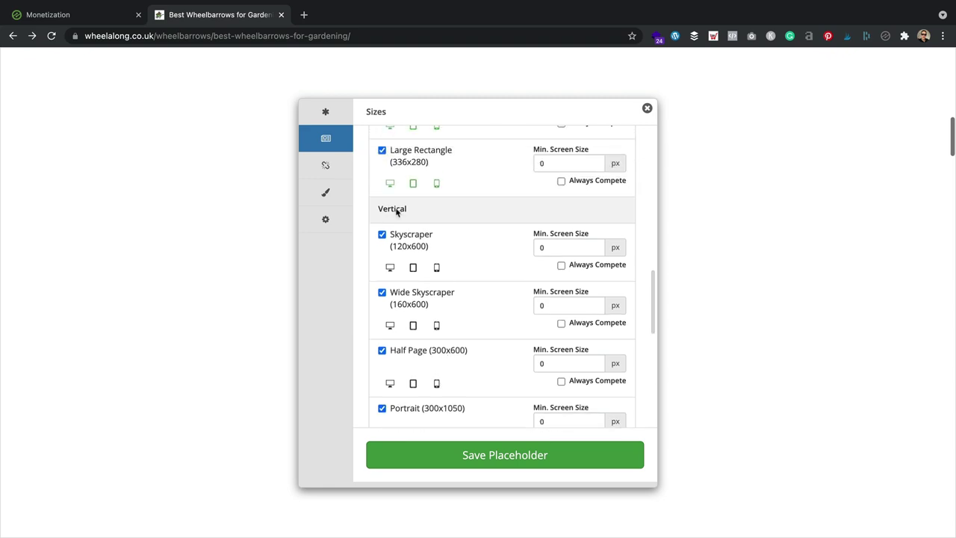
{"action": "left_click", "coordinate": [382, 292]}
{"action": "left_click", "coordinate": [382, 350]}
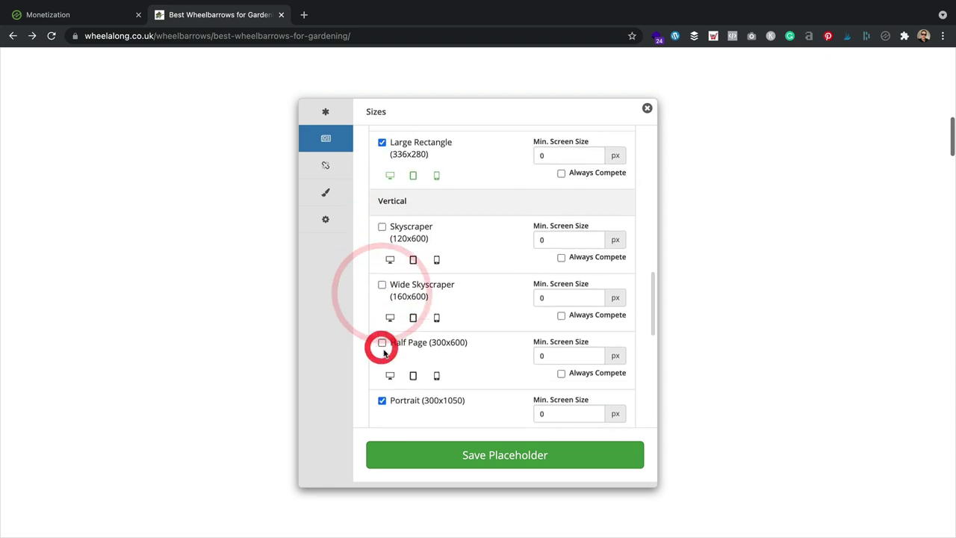
{"action": "scroll", "coordinate": [382, 349], "scroll_direction": "down", "scroll_amount": 2}
{"action": "left_click", "coordinate": [382, 347]}
Step: Save the Under First Paragraph placeholder
{"action": "scroll", "coordinate": [447, 328], "scroll_direction": "down", "scroll_amount": 1}
{"action": "scroll", "coordinate": [447, 329], "scroll_direction": "down", "scroll_amount": 6}
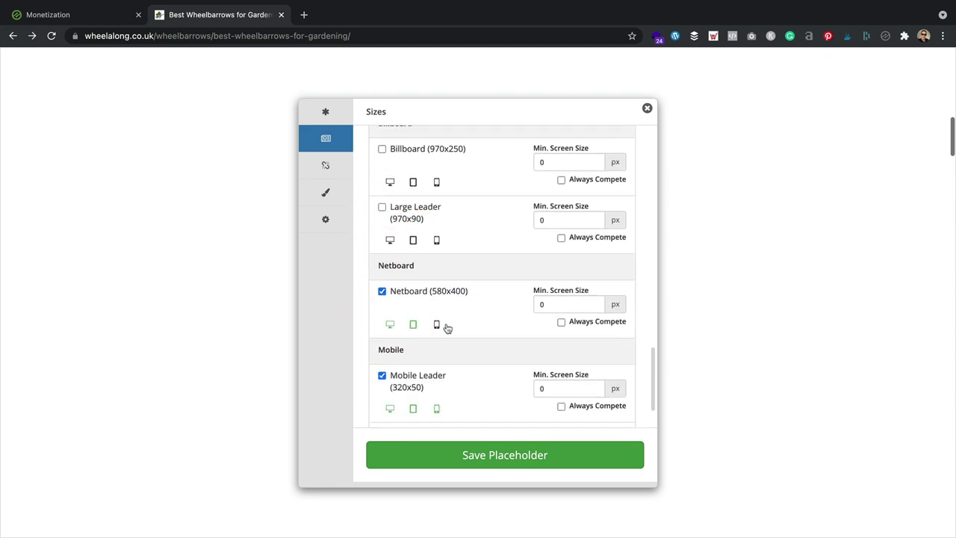
{"action": "scroll", "coordinate": [460, 300], "scroll_direction": "down", "scroll_amount": 2}
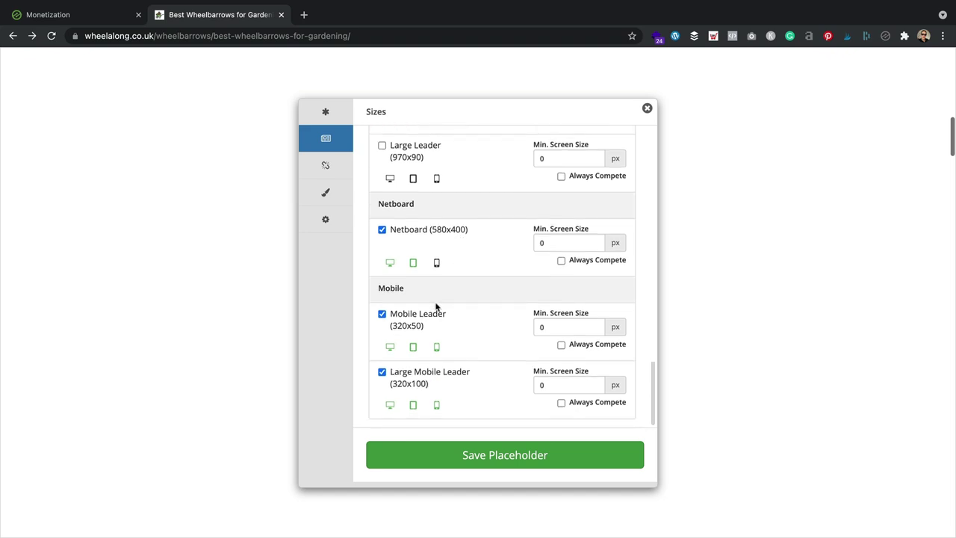
{"action": "left_click", "coordinate": [507, 453]}
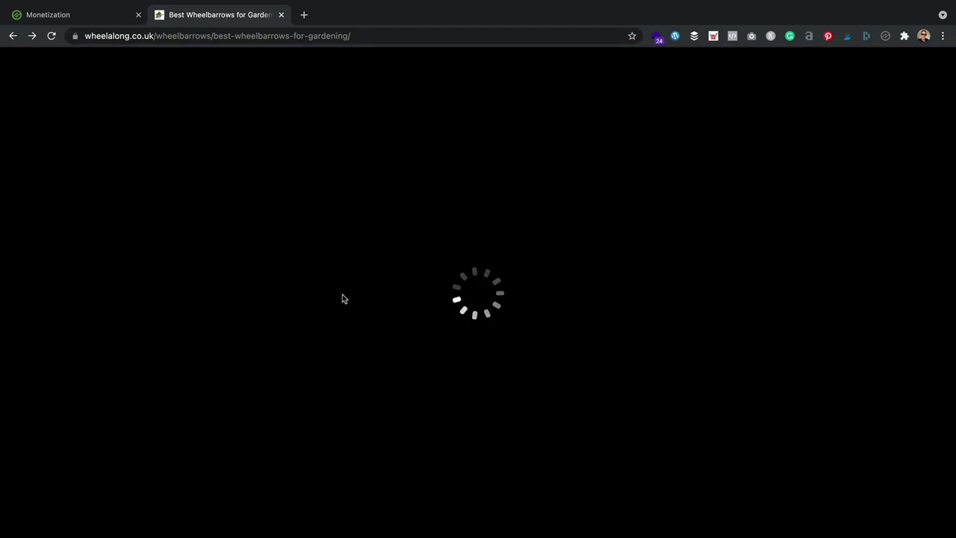
Step: Insert a placeholder between the Barrow in a Box pricing button and the Waldbeck Heavyload section
{"action": "scroll", "coordinate": [431, 292], "scroll_direction": "down", "scroll_amount": 6}
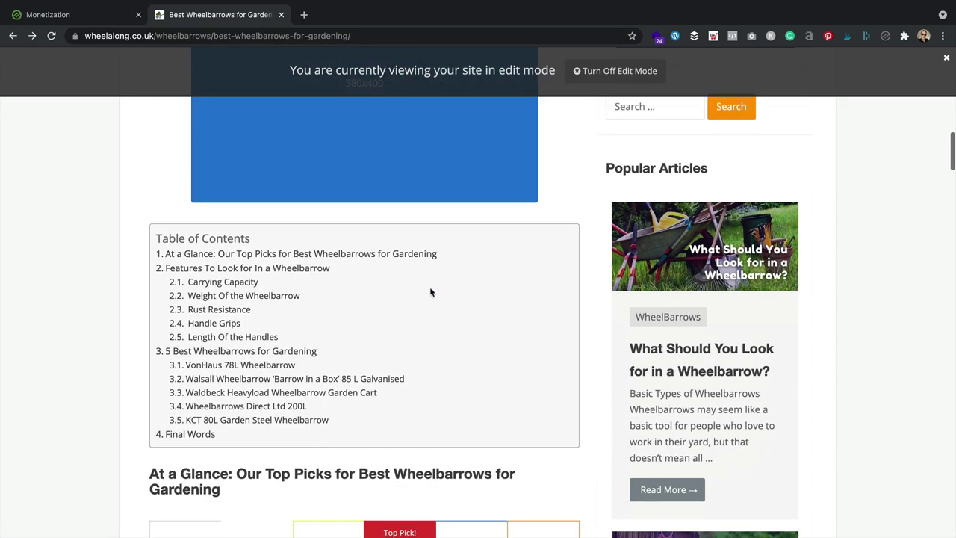
{"action": "scroll", "coordinate": [408, 308], "scroll_direction": "down", "scroll_amount": 16}
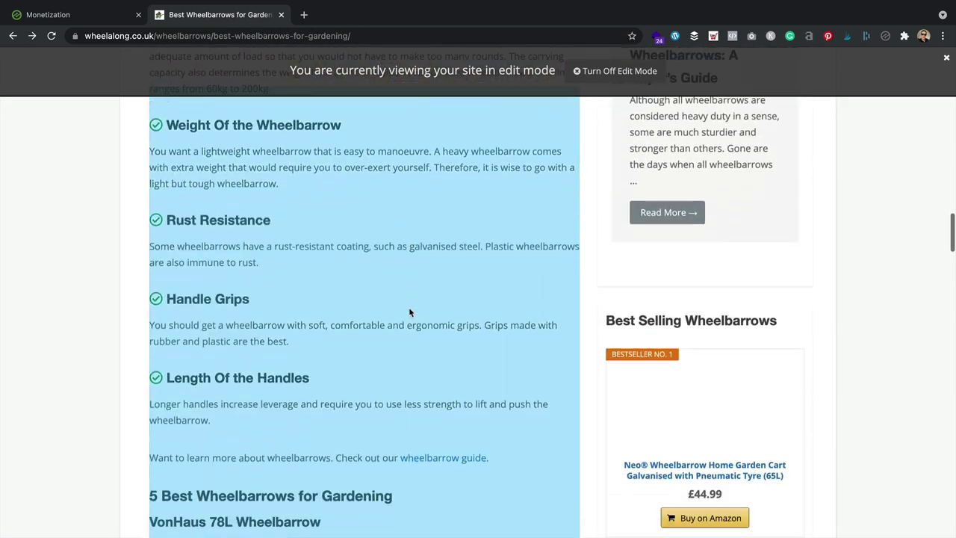
{"action": "scroll", "coordinate": [409, 313], "scroll_direction": "down", "scroll_amount": 8}
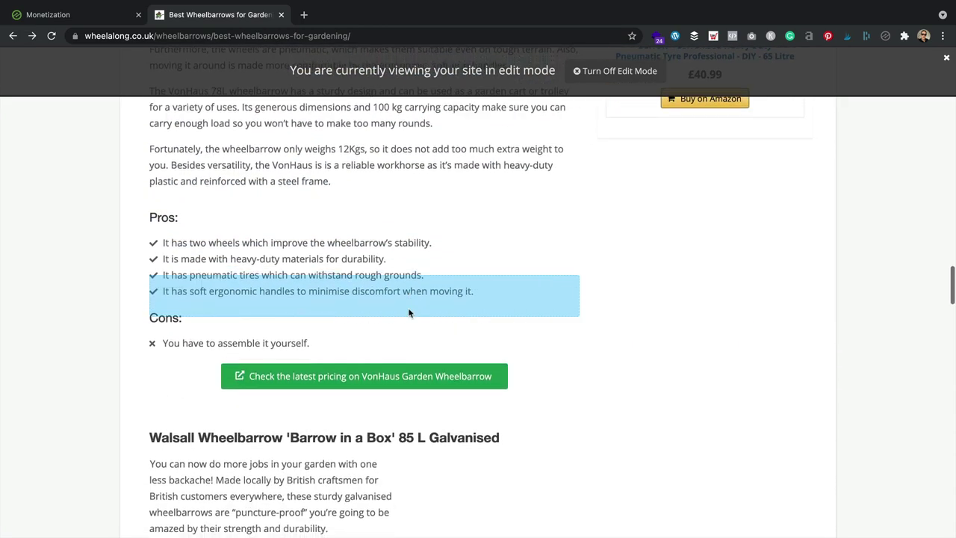
{"action": "scroll", "coordinate": [409, 312], "scroll_direction": "down", "scroll_amount": 4}
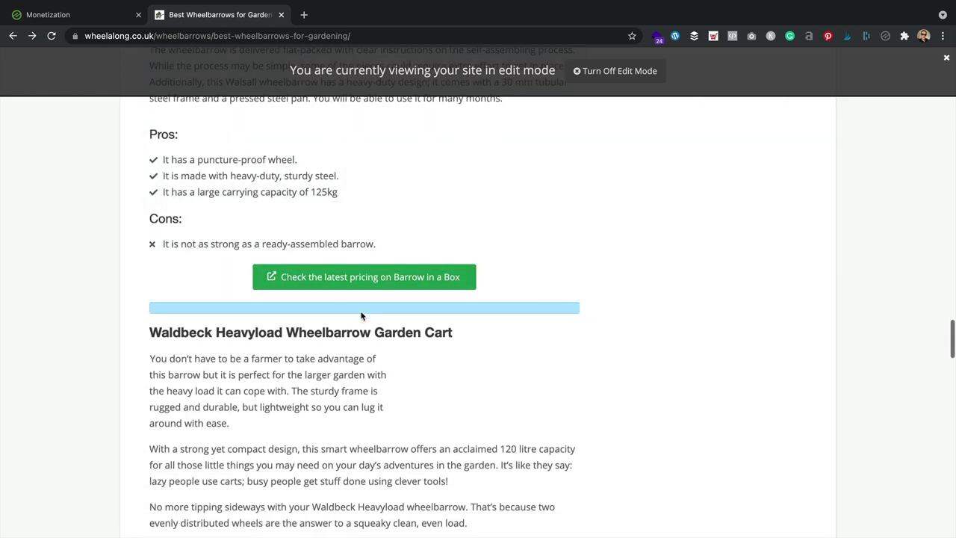
{"action": "left_click", "coordinate": [360, 308]}
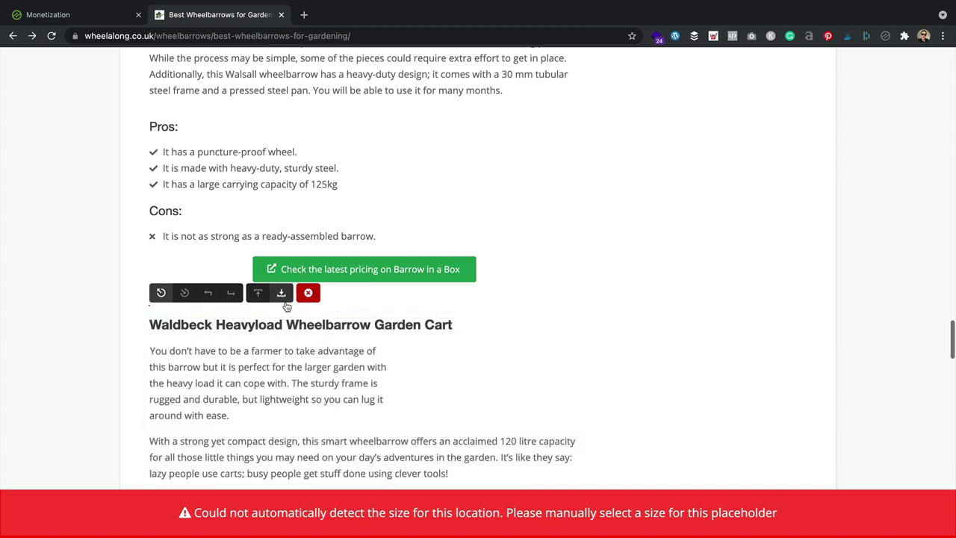
{"action": "left_click", "coordinate": [284, 296]}
{"action": "left_click", "coordinate": [259, 293]}
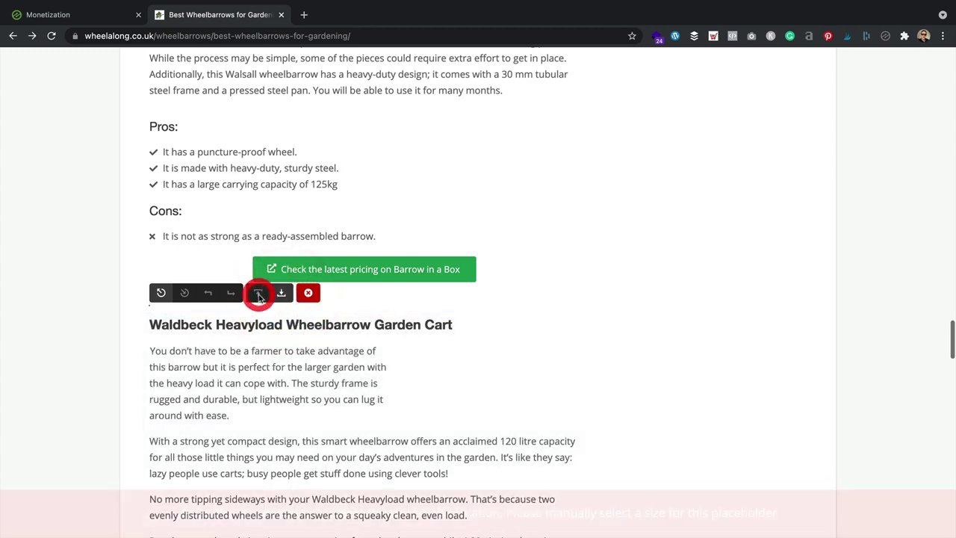
{"action": "left_click", "coordinate": [308, 294]}
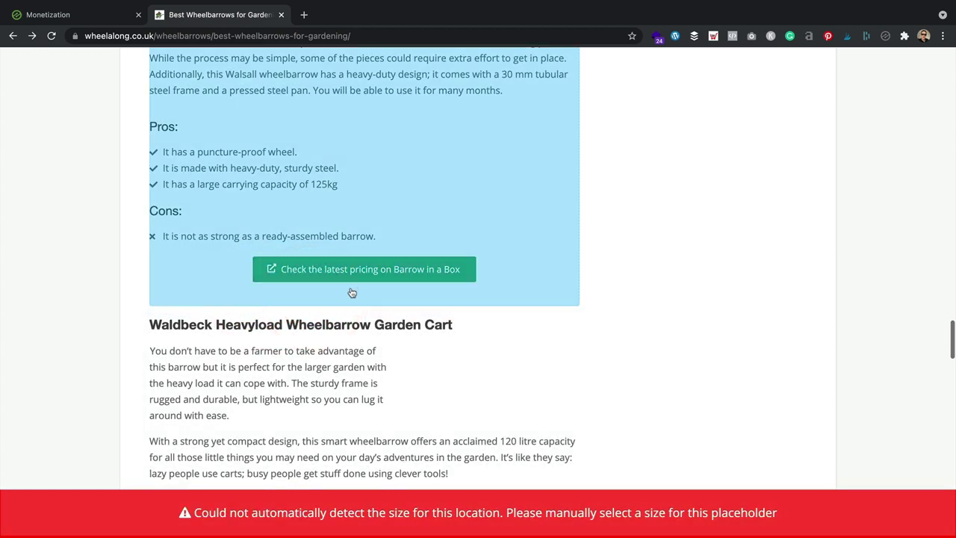
{"action": "left_click", "coordinate": [352, 293]}
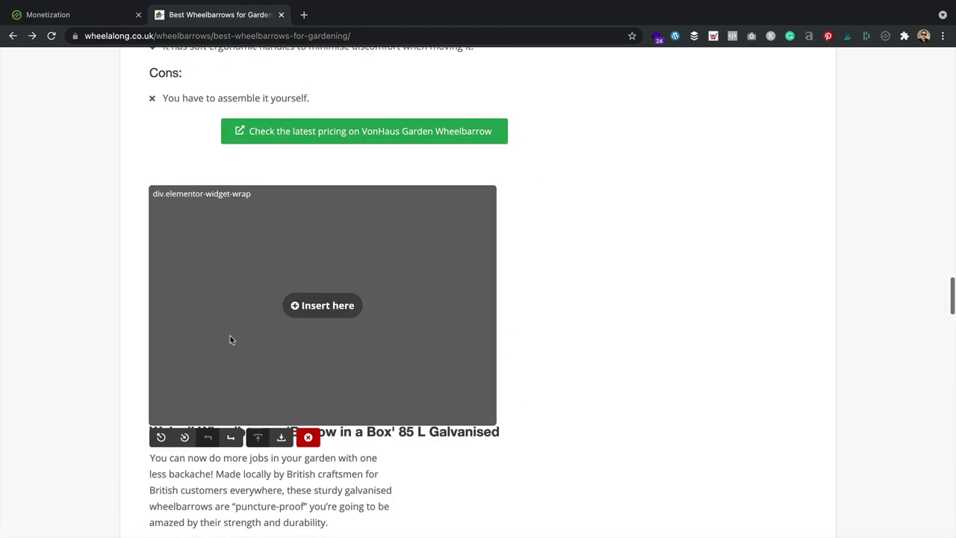
{"action": "left_click", "coordinate": [281, 437]}
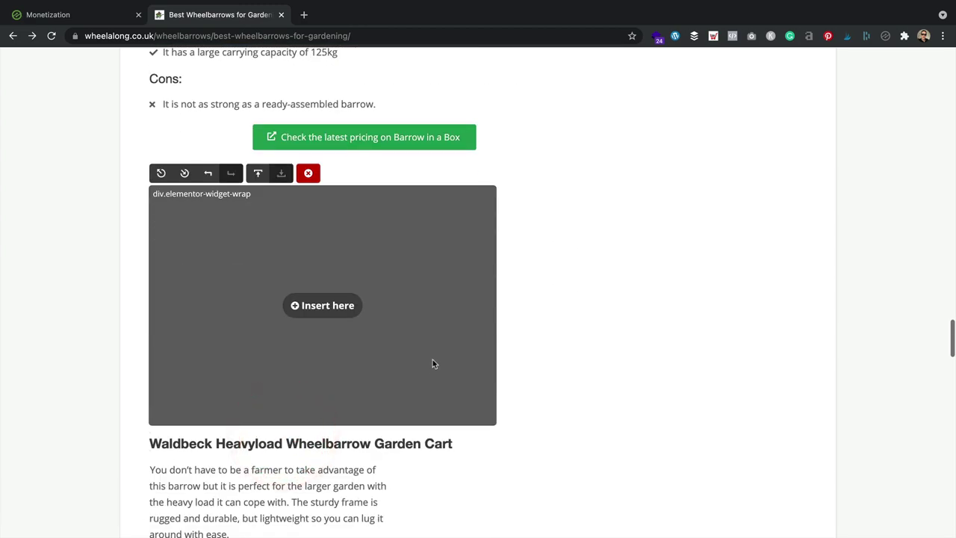
{"action": "left_click", "coordinate": [341, 312]}
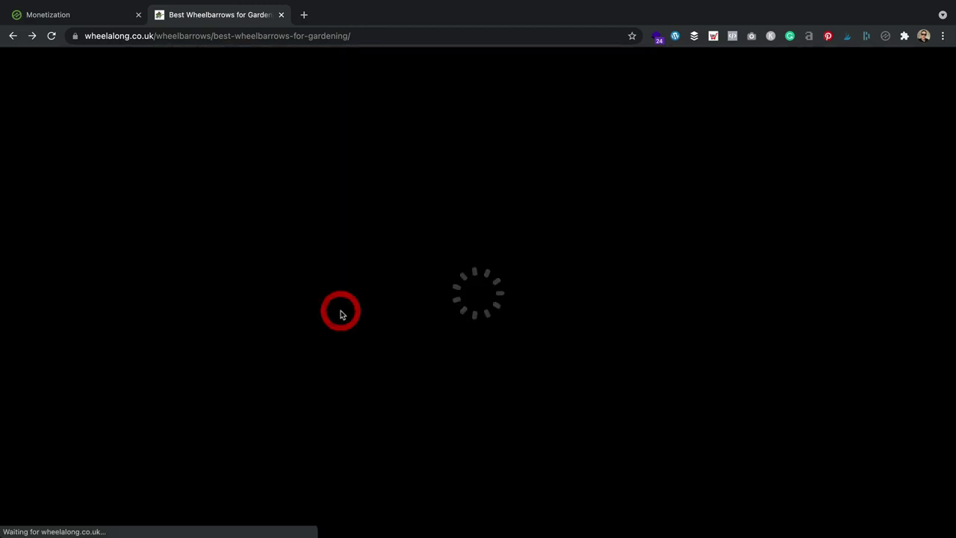
Step: Set the placeholder's page position to In-Content 1
{"action": "left_click", "coordinate": [530, 166]}
{"action": "scroll", "coordinate": [418, 205], "scroll_direction": "down", "scroll_amount": 3}
{"action": "scroll", "coordinate": [457, 208], "scroll_direction": "up", "scroll_amount": 2}
{"action": "scroll", "coordinate": [456, 215], "scroll_direction": "down", "scroll_amount": 2}
{"action": "left_click", "coordinate": [451, 222]}
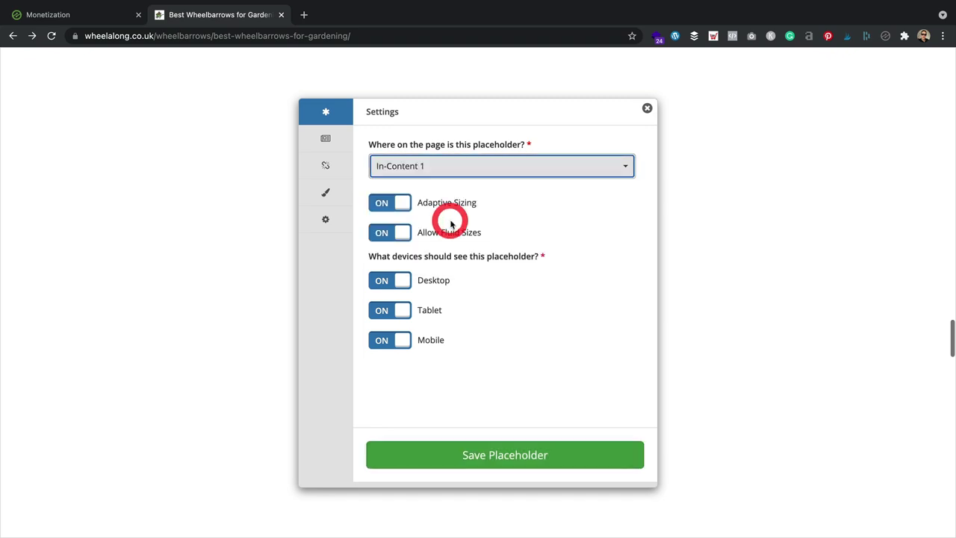
Step: Allow the Leader (728x90) size and save the In-Content 1 placeholder
{"action": "left_click", "coordinate": [336, 145]}
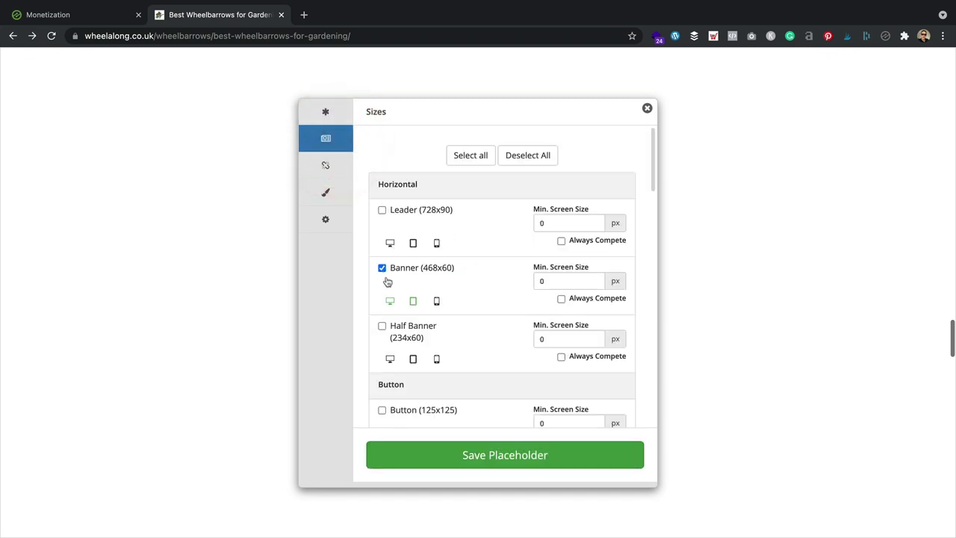
{"action": "left_click", "coordinate": [382, 211]}
{"action": "scroll", "coordinate": [504, 218], "scroll_direction": "down", "scroll_amount": 1}
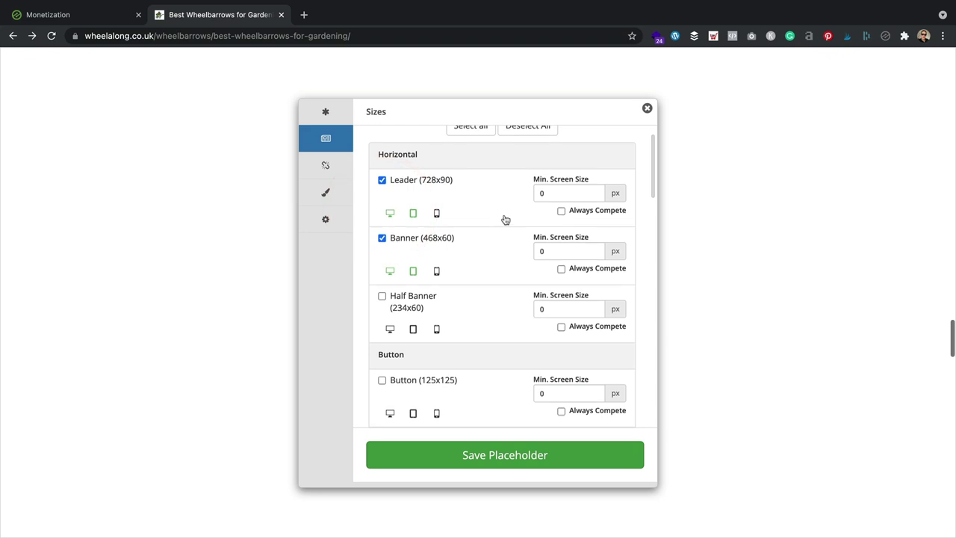
{"action": "scroll", "coordinate": [505, 219], "scroll_direction": "down", "scroll_amount": 10}
{"action": "scroll", "coordinate": [504, 218], "scroll_direction": "down", "scroll_amount": 5}
{"action": "scroll", "coordinate": [484, 223], "scroll_direction": "up", "scroll_amount": 1}
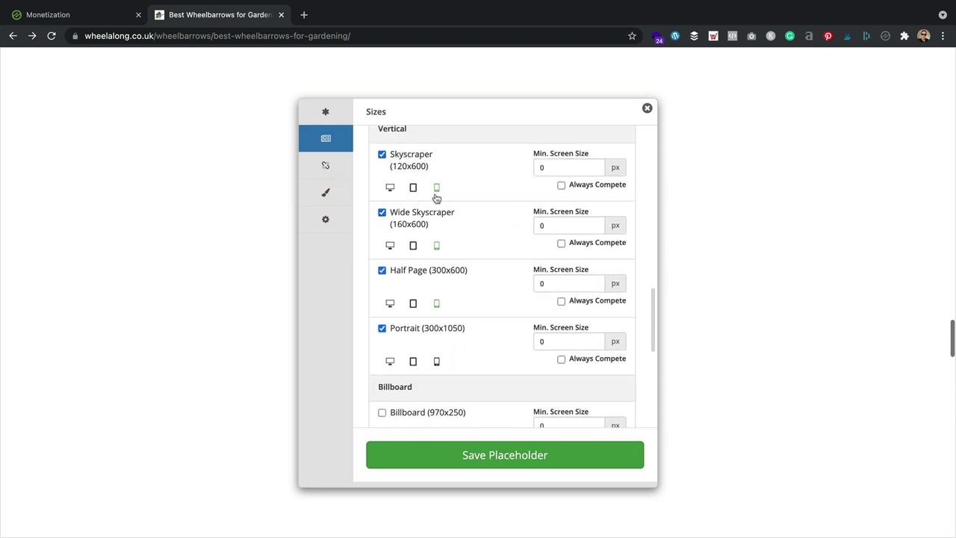
{"action": "scroll", "coordinate": [468, 336], "scroll_direction": "down", "scroll_amount": 8}
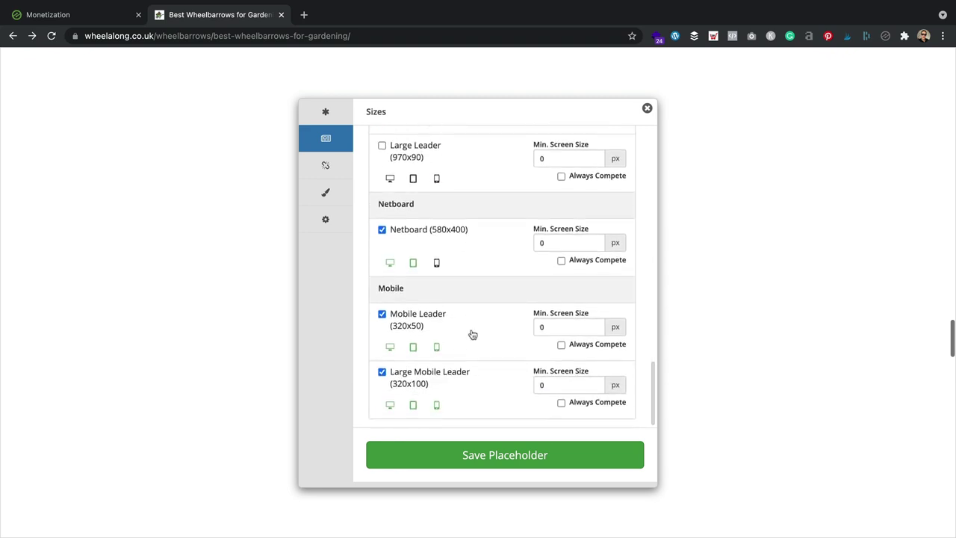
{"action": "left_click", "coordinate": [535, 452]}
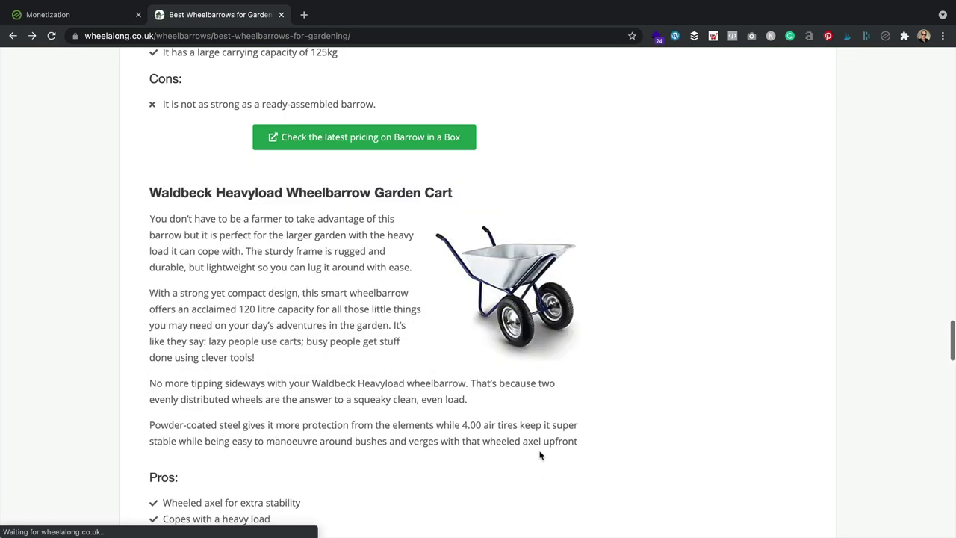
Step: Insert a placeholder between Final Words and the Leave a Reply form, opening its settings
{"action": "scroll", "coordinate": [538, 363], "scroll_direction": "down", "scroll_amount": 8}
{"action": "scroll", "coordinate": [542, 358], "scroll_direction": "down", "scroll_amount": 15}
{"action": "scroll", "coordinate": [546, 355], "scroll_direction": "up", "scroll_amount": 3}
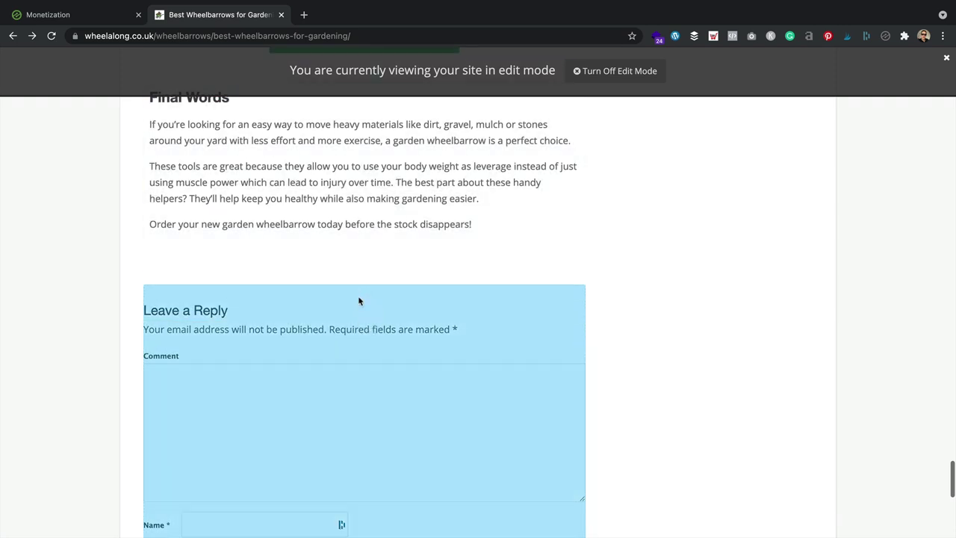
{"action": "scroll", "coordinate": [359, 300], "scroll_direction": "down", "scroll_amount": 3}
{"action": "scroll", "coordinate": [358, 297], "scroll_direction": "up", "scroll_amount": 3}
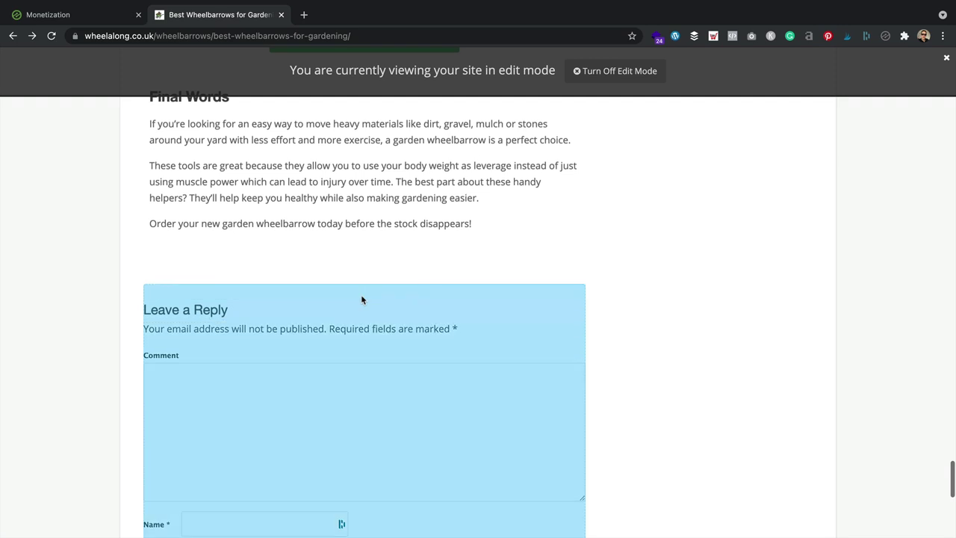
{"action": "left_click", "coordinate": [361, 294]}
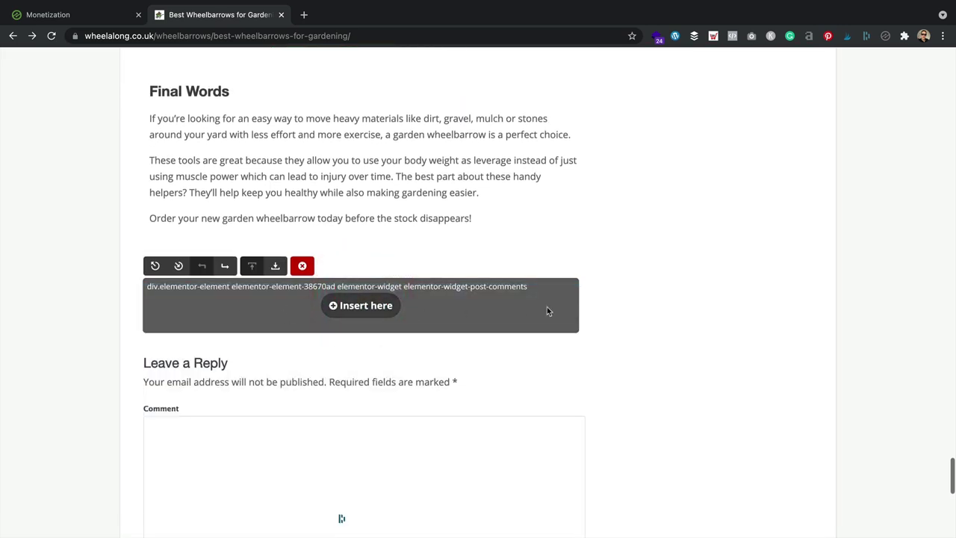
{"action": "left_click", "coordinate": [379, 318]}
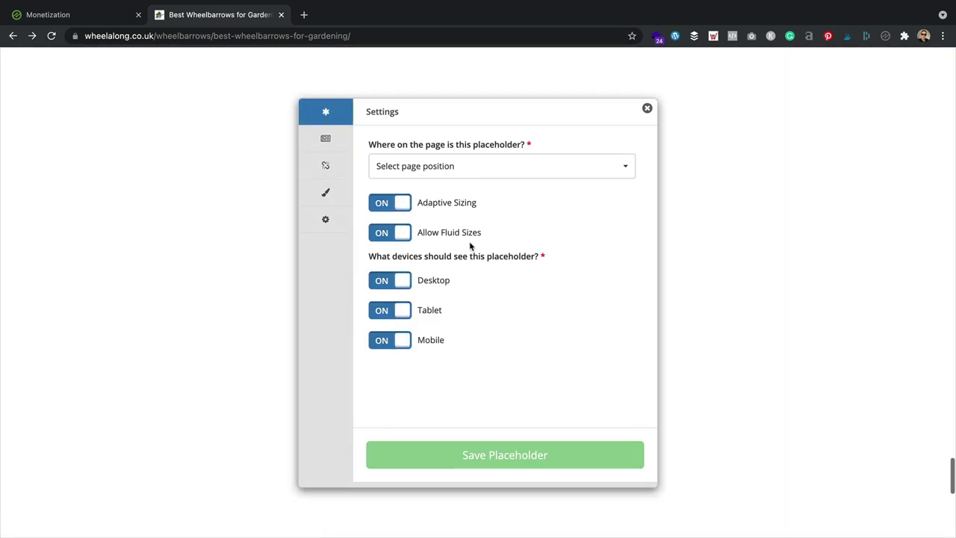
Step: Set the placeholder's page position to Bottom of Page
{"action": "left_click", "coordinate": [480, 170]}
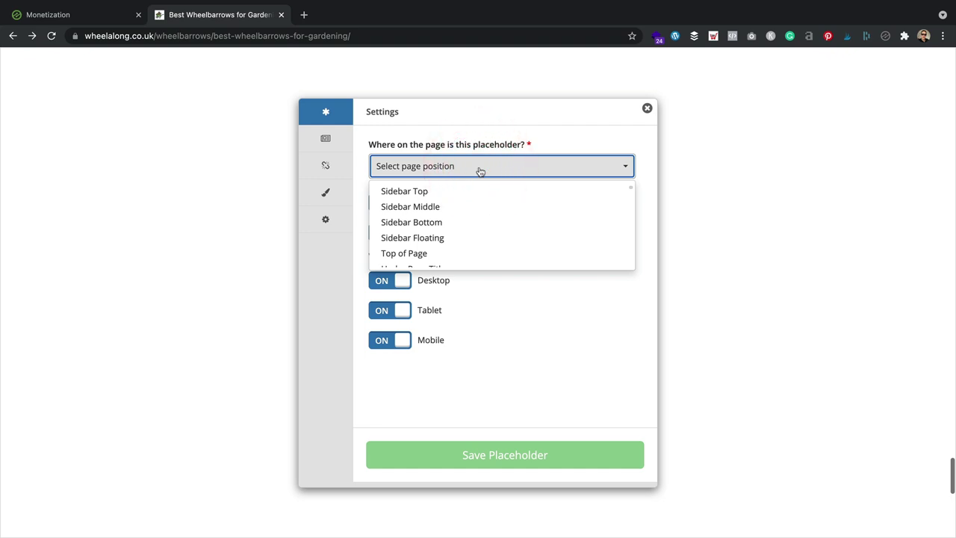
{"action": "scroll", "coordinate": [480, 217], "scroll_direction": "down", "scroll_amount": 10}
{"action": "scroll", "coordinate": [480, 216], "scroll_direction": "up", "scroll_amount": 10}
{"action": "left_click", "coordinate": [441, 235]}
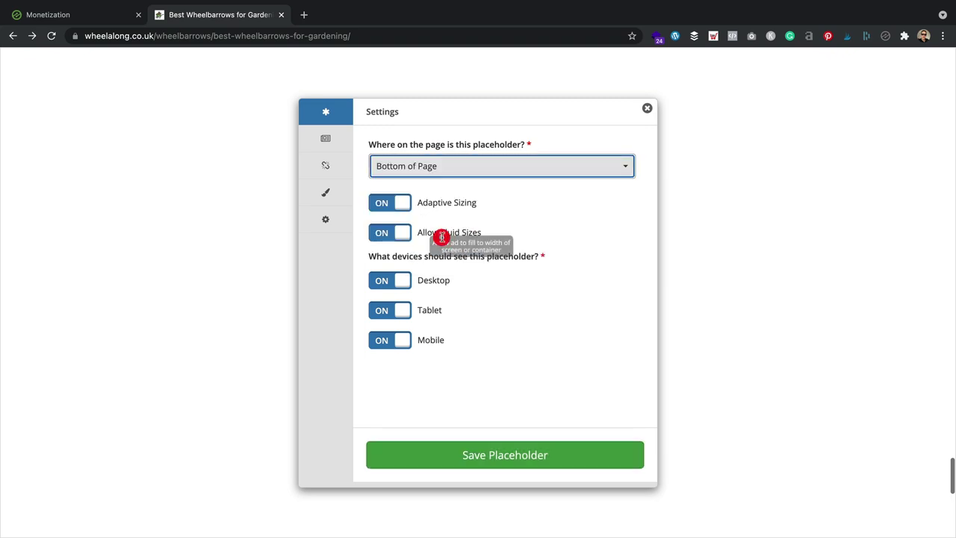
Step: Review the Leader, Banner, Netboard and mobile leader sizes, then save the placeholder
{"action": "left_click", "coordinate": [333, 140]}
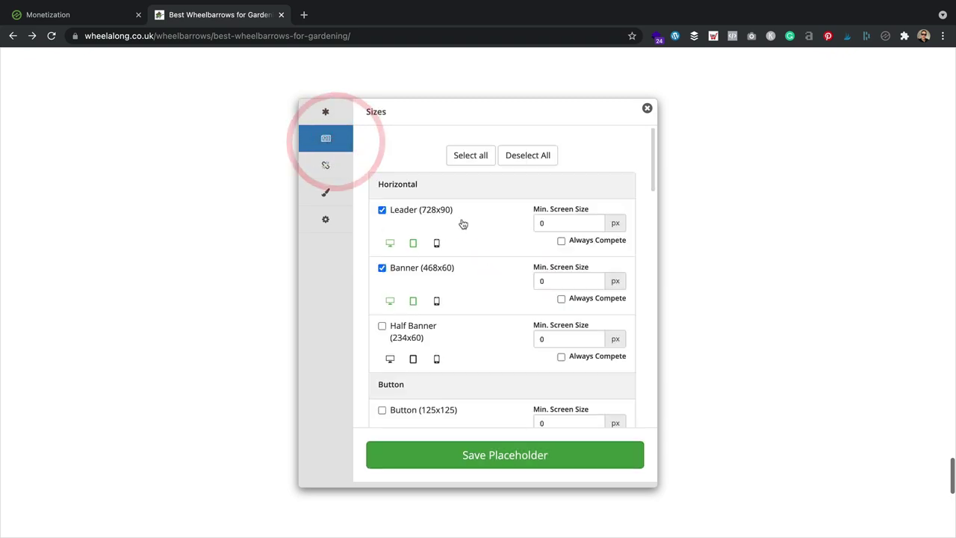
{"action": "scroll", "coordinate": [448, 276], "scroll_direction": "down", "scroll_amount": 10}
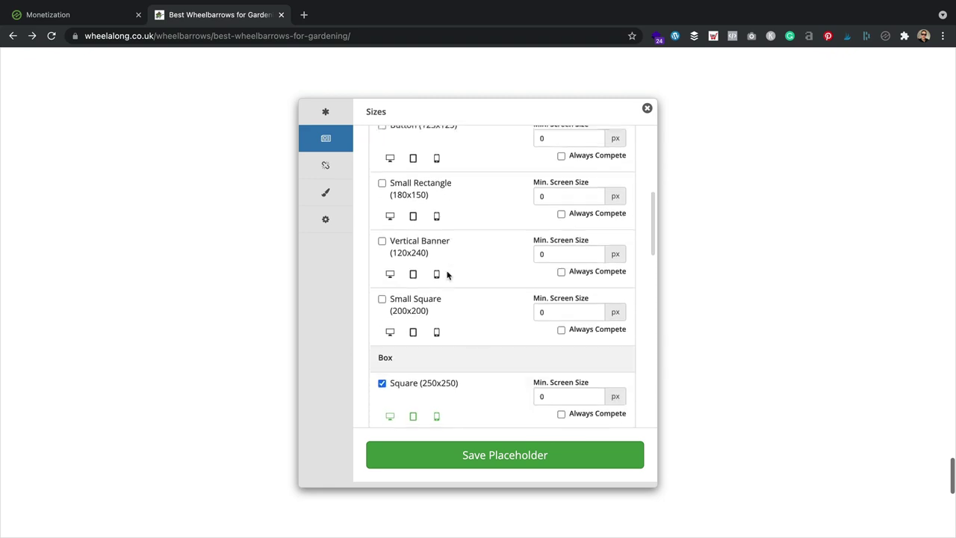
{"action": "scroll", "coordinate": [448, 275], "scroll_direction": "down", "scroll_amount": 10}
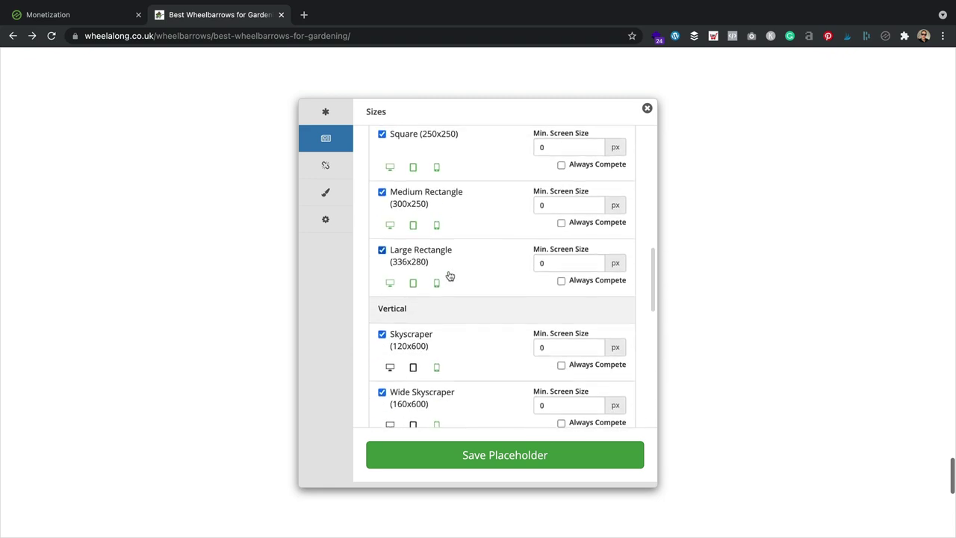
{"action": "scroll", "coordinate": [450, 276], "scroll_direction": "down", "scroll_amount": 10}
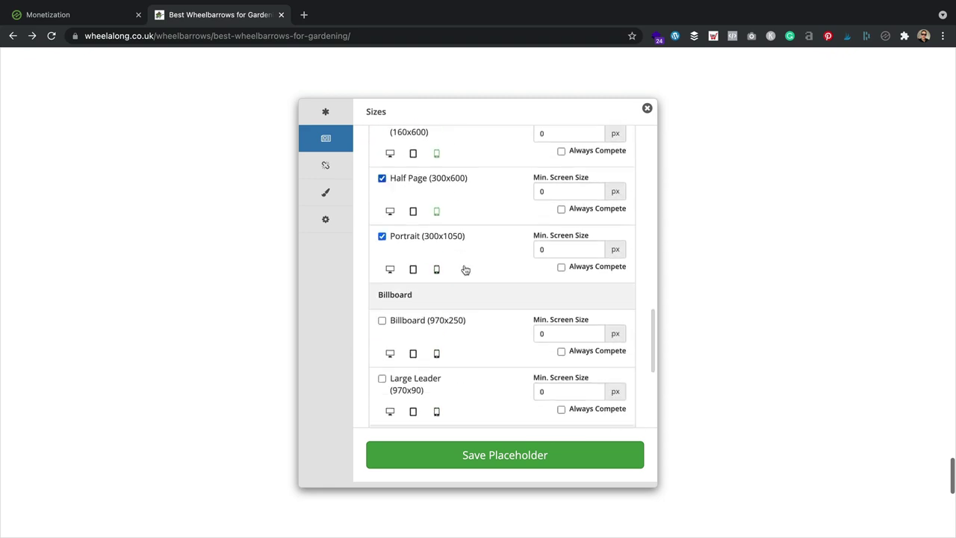
{"action": "scroll", "coordinate": [467, 270], "scroll_direction": "down", "scroll_amount": 3}
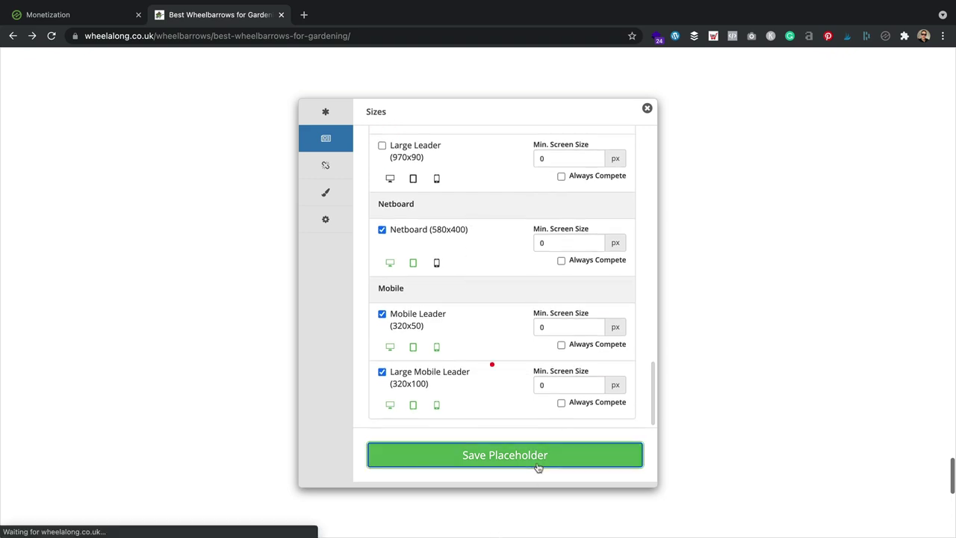
{"action": "left_click", "coordinate": [537, 464]}
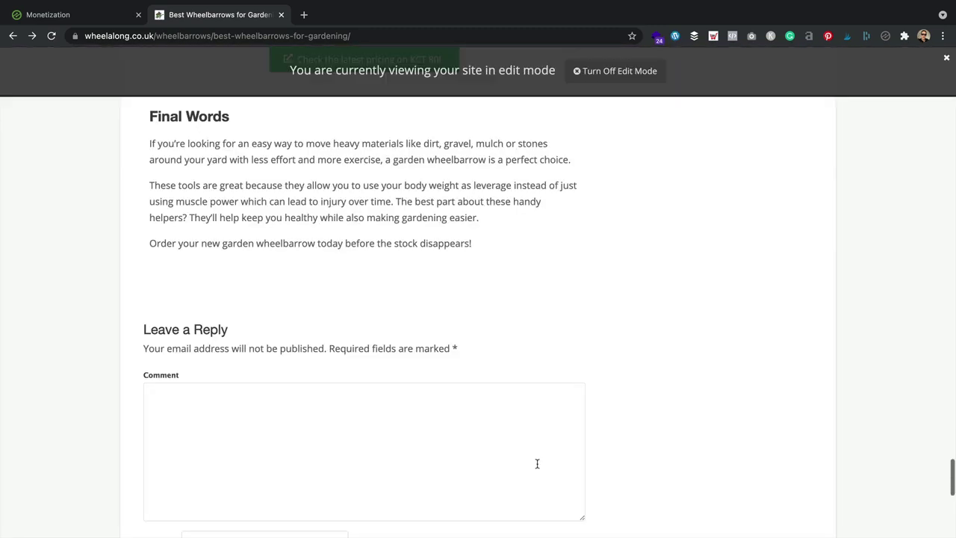
Step: Insert another placeholder just above the Leave a Reply comment section
{"action": "scroll", "coordinate": [542, 257], "scroll_direction": "up", "scroll_amount": 2}
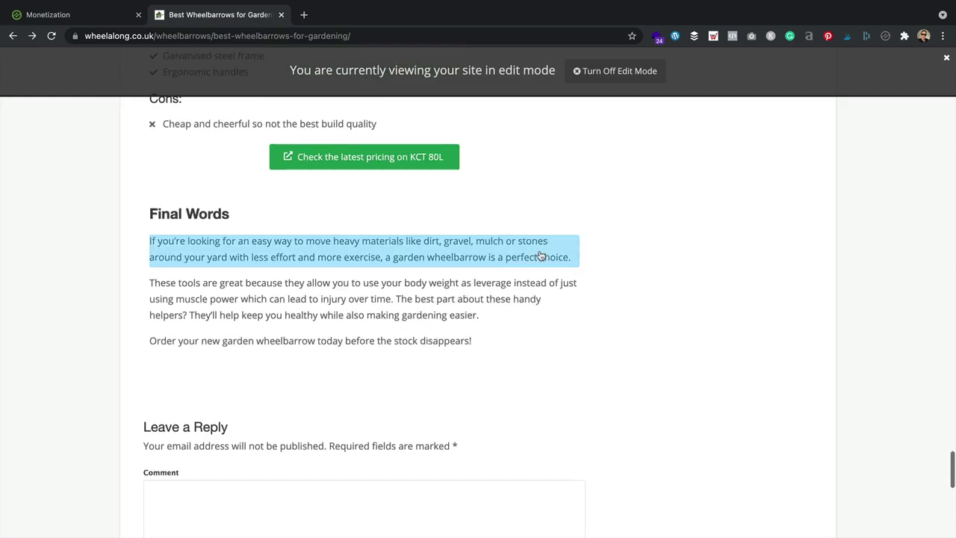
{"action": "scroll", "coordinate": [541, 256], "scroll_direction": "down", "scroll_amount": 3}
{"action": "scroll", "coordinate": [540, 256], "scroll_direction": "down", "scroll_amount": 2}
{"action": "scroll", "coordinate": [540, 252], "scroll_direction": "up", "scroll_amount": 5}
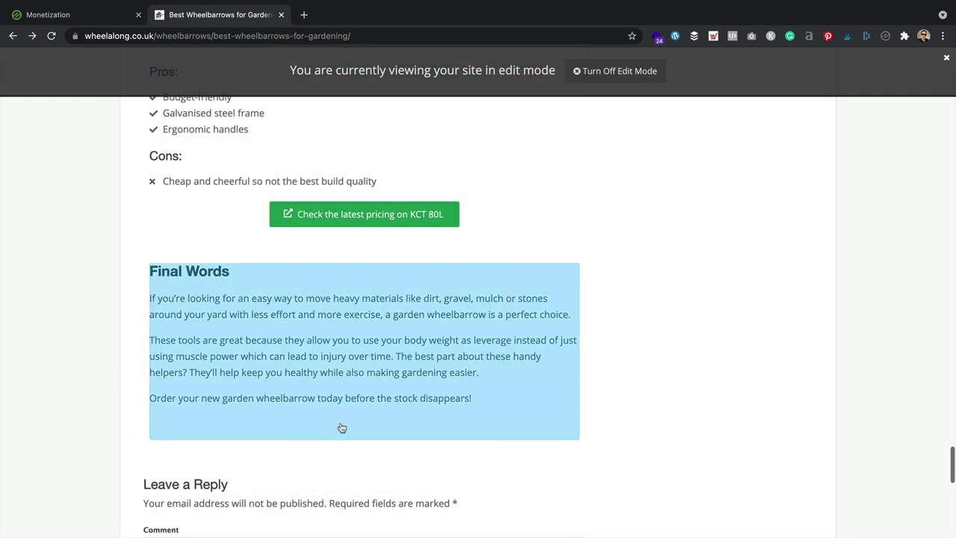
{"action": "scroll", "coordinate": [454, 423], "scroll_direction": "up", "scroll_amount": 3}
{"action": "scroll", "coordinate": [454, 423], "scroll_direction": "up", "scroll_amount": 20}
{"action": "scroll", "coordinate": [452, 419], "scroll_direction": "down", "scroll_amount": 15}
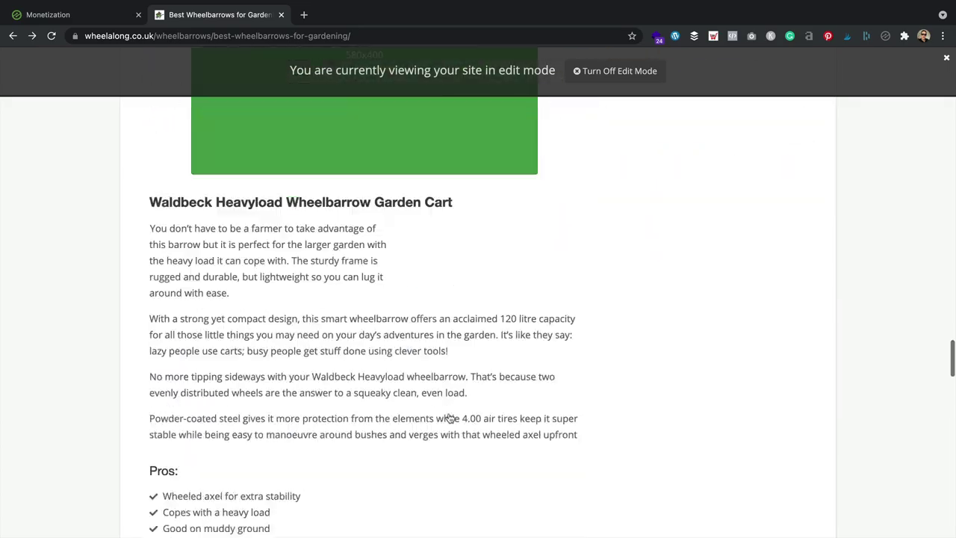
{"action": "scroll", "coordinate": [452, 418], "scroll_direction": "down", "scroll_amount": 10}
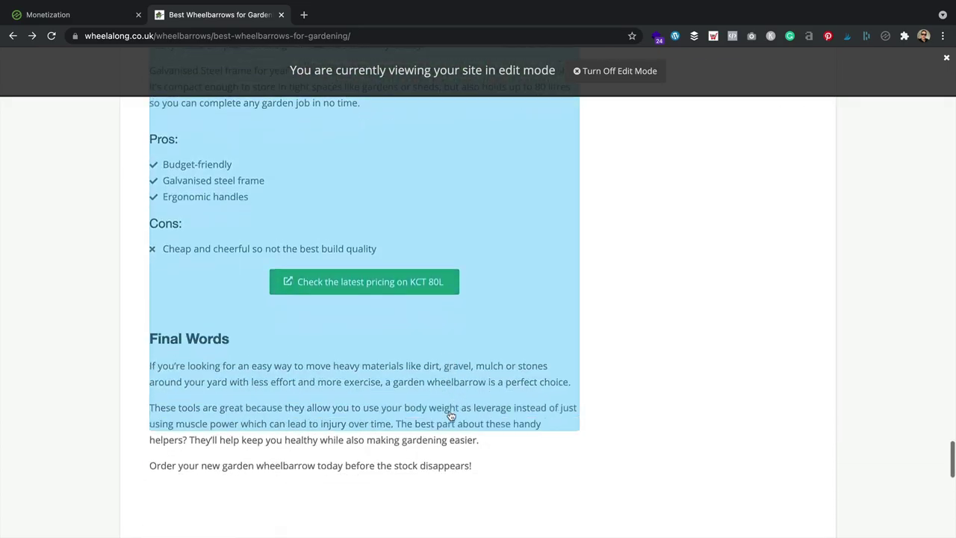
{"action": "scroll", "coordinate": [451, 416], "scroll_direction": "down", "scroll_amount": 1}
{"action": "scroll", "coordinate": [404, 374], "scroll_direction": "up", "scroll_amount": 2}
{"action": "scroll", "coordinate": [388, 388], "scroll_direction": "down", "scroll_amount": 2}
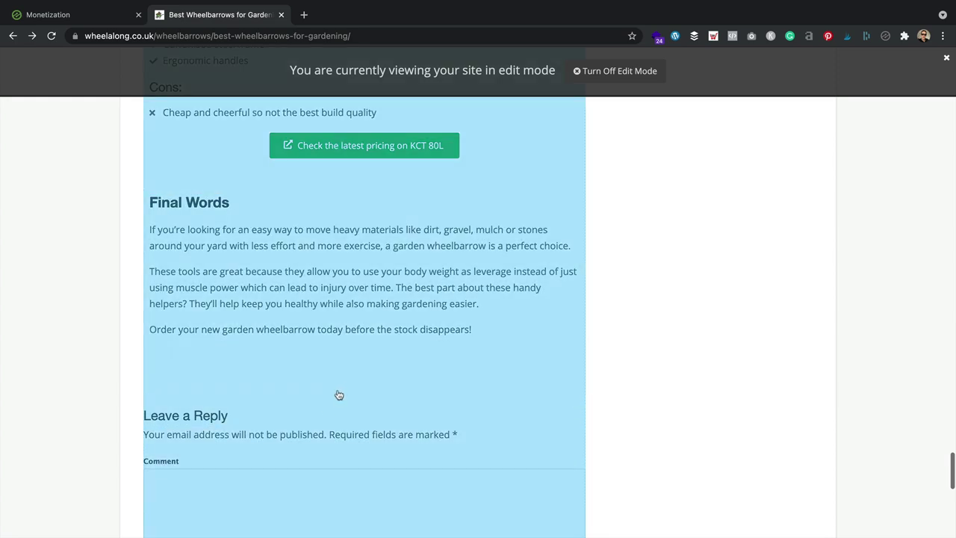
{"action": "scroll", "coordinate": [337, 393], "scroll_direction": "down", "scroll_amount": 6}
{"action": "scroll", "coordinate": [338, 390], "scroll_direction": "up", "scroll_amount": 5}
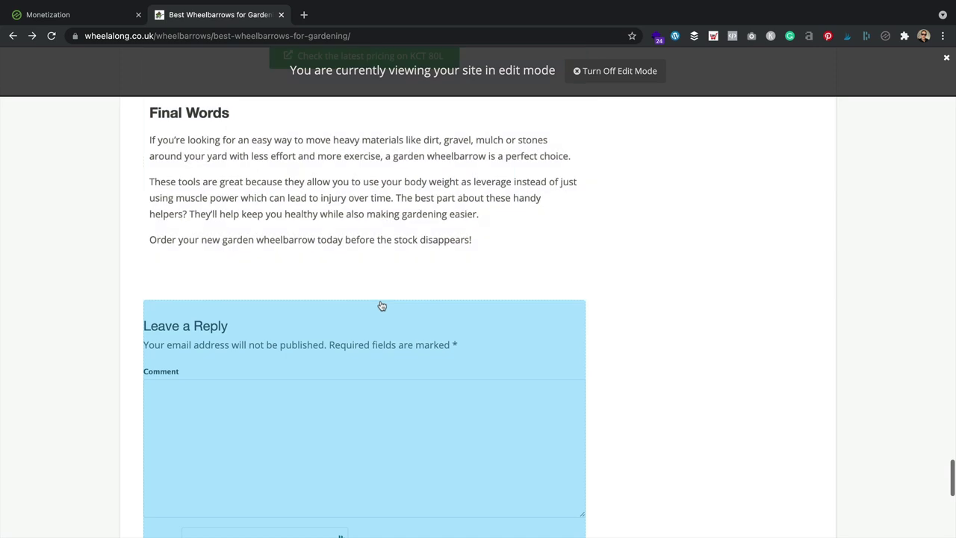
{"action": "left_click", "coordinate": [377, 302]}
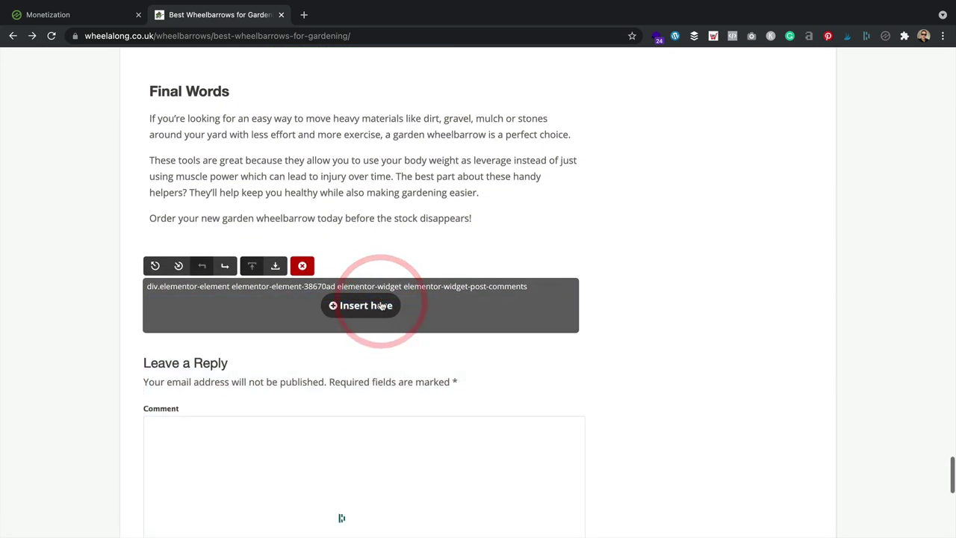
{"action": "left_click", "coordinate": [364, 311]}
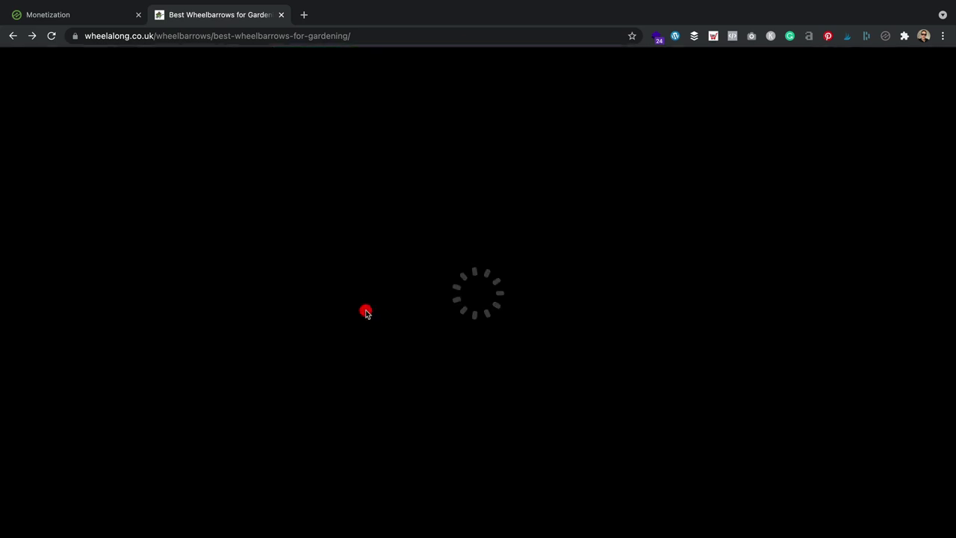
Step: Set the placeholder's page position to Bottom of Page
{"action": "left_click", "coordinate": [463, 164]}
{"action": "scroll", "coordinate": [485, 206], "scroll_direction": "down", "scroll_amount": 15}
{"action": "scroll", "coordinate": [485, 206], "scroll_direction": "up", "scroll_amount": 10}
{"action": "scroll", "coordinate": [486, 207], "scroll_direction": "up", "scroll_amount": 5}
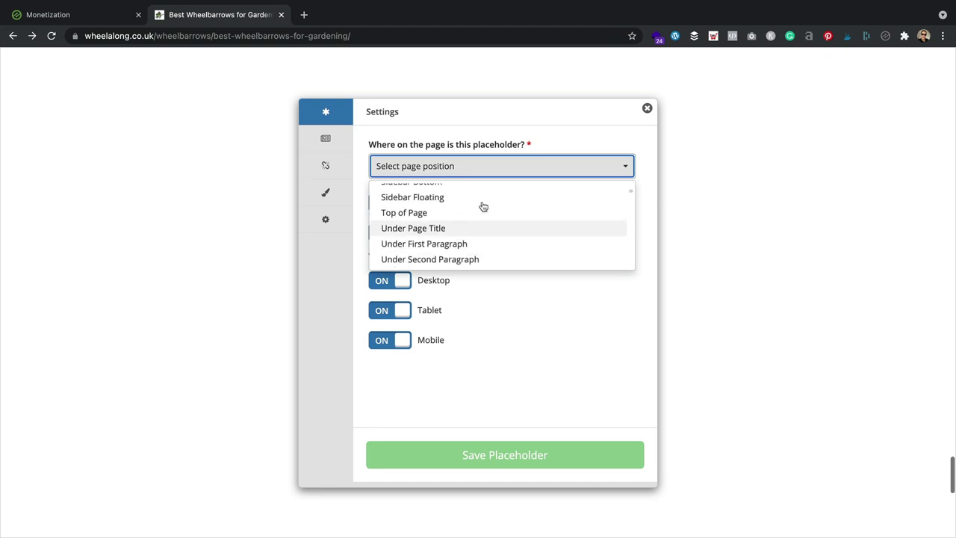
{"action": "scroll", "coordinate": [482, 207], "scroll_direction": "down", "scroll_amount": 1}
{"action": "left_click", "coordinate": [453, 250]}
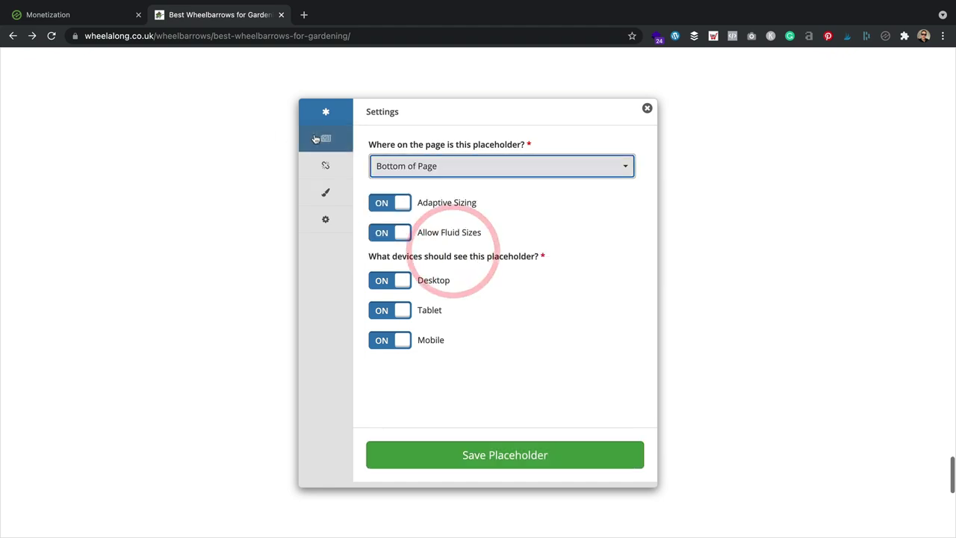
Step: Check the ticked vertical ad sizes and save the placeholder
{"action": "left_click", "coordinate": [326, 138]}
{"action": "scroll", "coordinate": [464, 306], "scroll_direction": "down", "scroll_amount": 5}
{"action": "scroll", "coordinate": [467, 322], "scroll_direction": "up", "scroll_amount": 3}
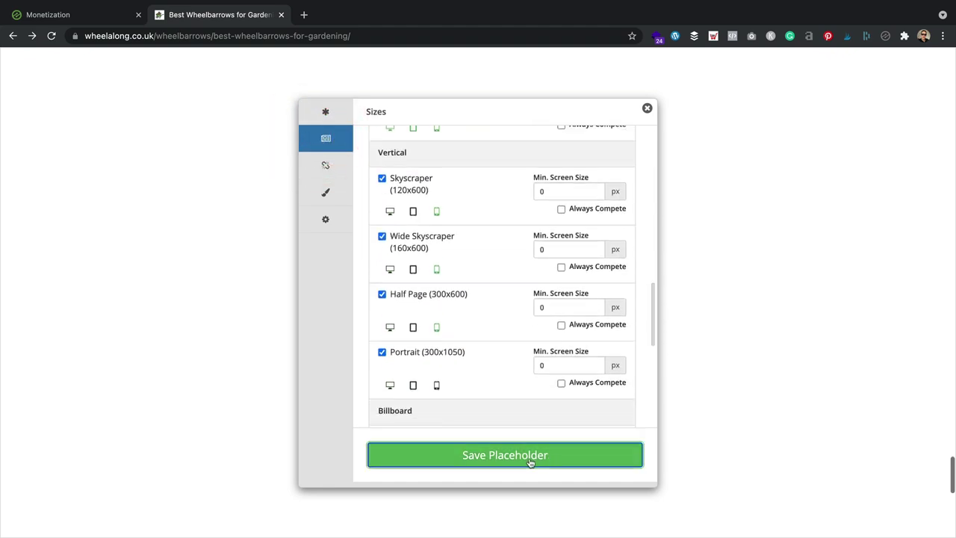
{"action": "left_click", "coordinate": [530, 456]}
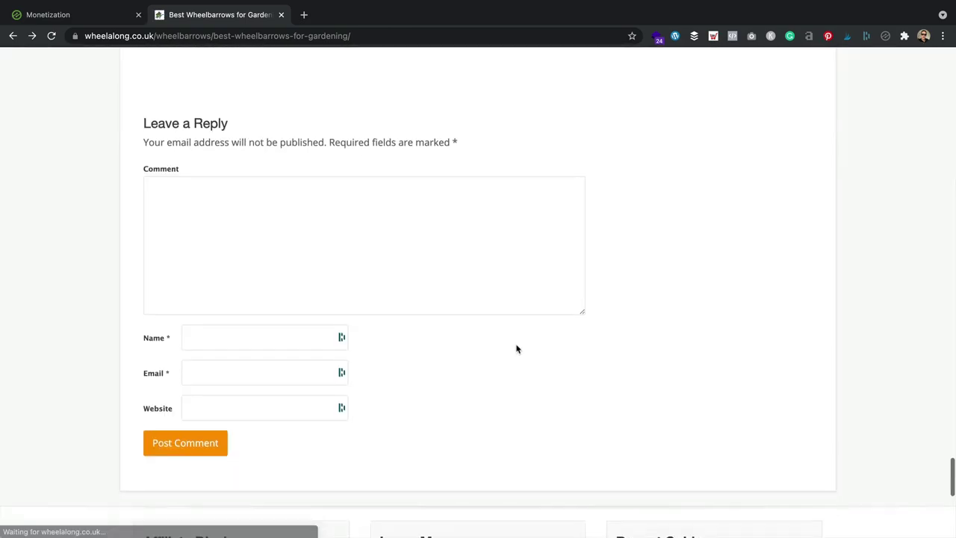
Step: Select the Final Words block, shift the insert point below it, and insert a placeholder
{"action": "scroll", "coordinate": [521, 340], "scroll_direction": "down", "scroll_amount": 2}
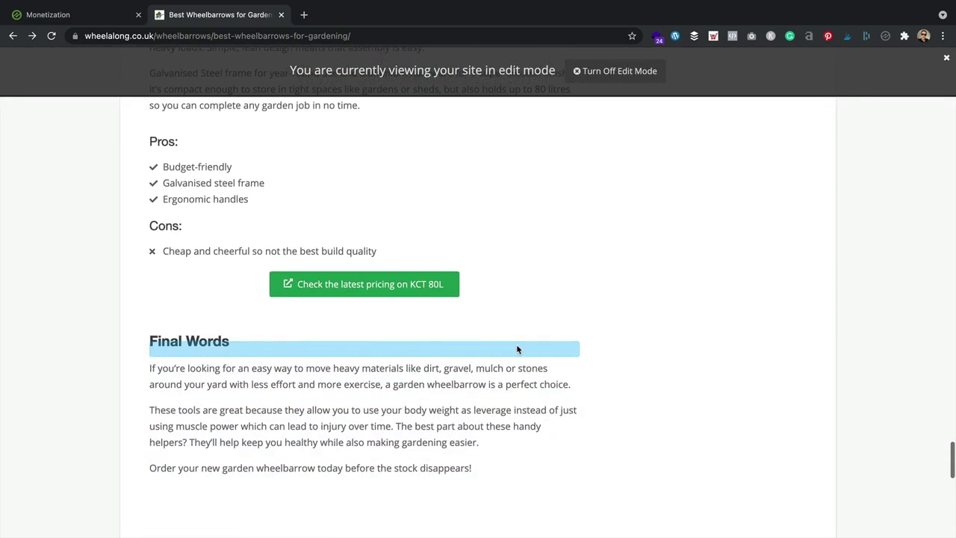
{"action": "scroll", "coordinate": [521, 342], "scroll_direction": "up", "scroll_amount": 12}
{"action": "scroll", "coordinate": [522, 343], "scroll_direction": "up", "scroll_amount": 8}
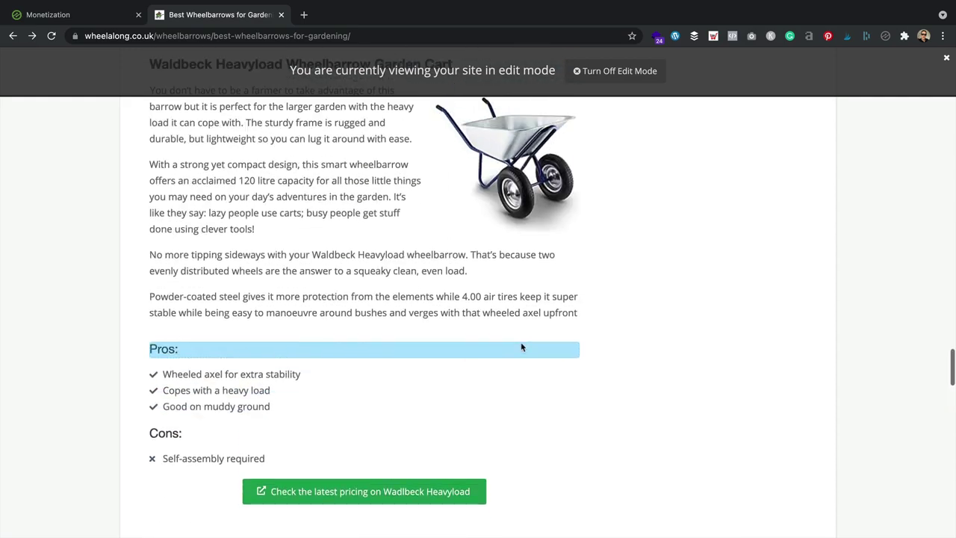
{"action": "scroll", "coordinate": [524, 342], "scroll_direction": "down", "scroll_amount": 15}
{"action": "scroll", "coordinate": [523, 346], "scroll_direction": "down", "scroll_amount": 7}
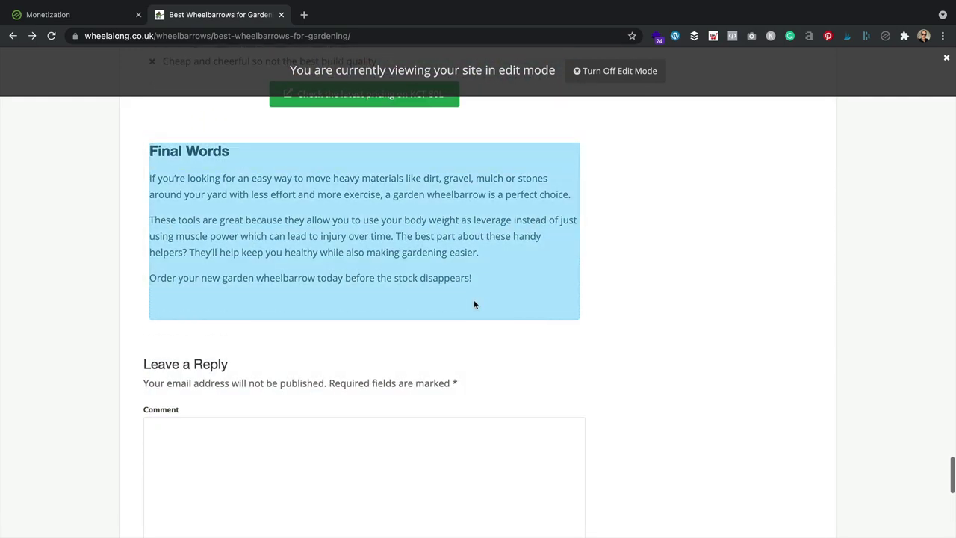
{"action": "left_click", "coordinate": [475, 304]}
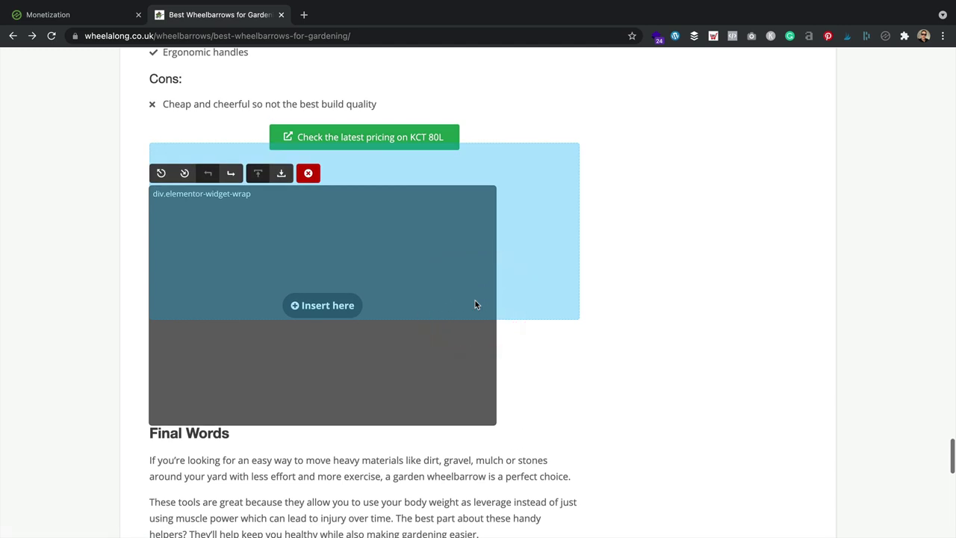
{"action": "left_click", "coordinate": [281, 175]}
{"action": "scroll", "coordinate": [446, 183], "scroll_direction": "down", "scroll_amount": 3}
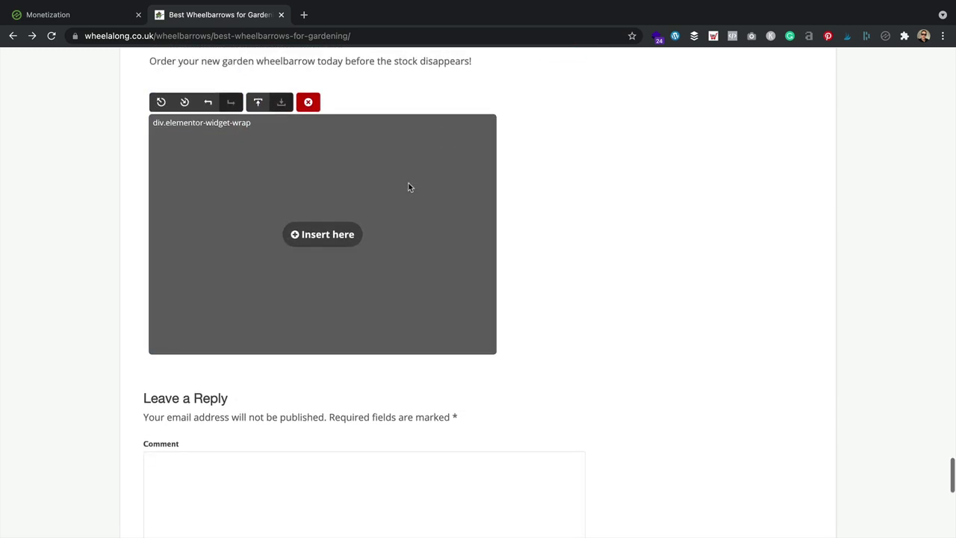
{"action": "left_click", "coordinate": [329, 237]}
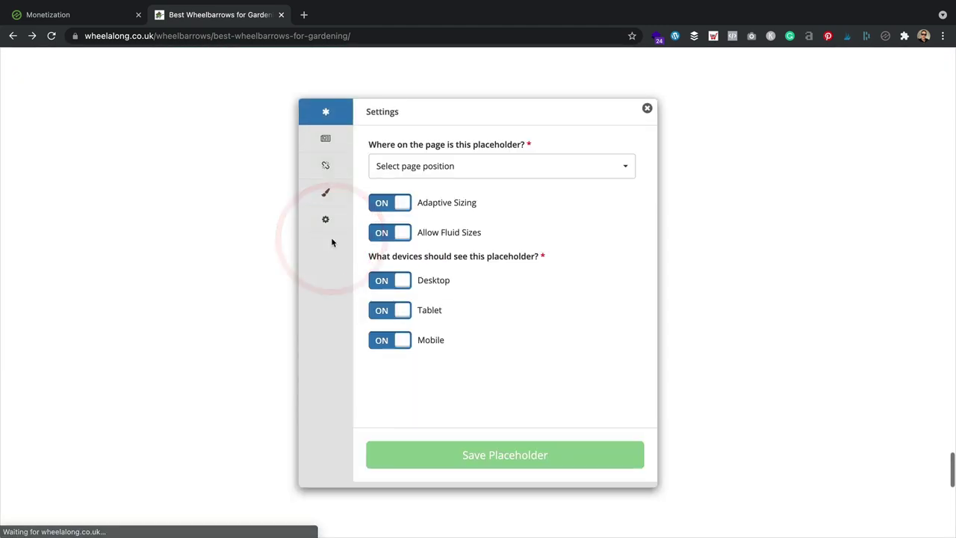
Step: Position the new placeholder at Bottom of Page and save it with the ticked Leader, Banner and Netboard sizes
{"action": "left_click", "coordinate": [534, 164]}
{"action": "scroll", "coordinate": [493, 231], "scroll_direction": "down", "scroll_amount": 15}
{"action": "scroll", "coordinate": [493, 231], "scroll_direction": "up", "scroll_amount": 15}
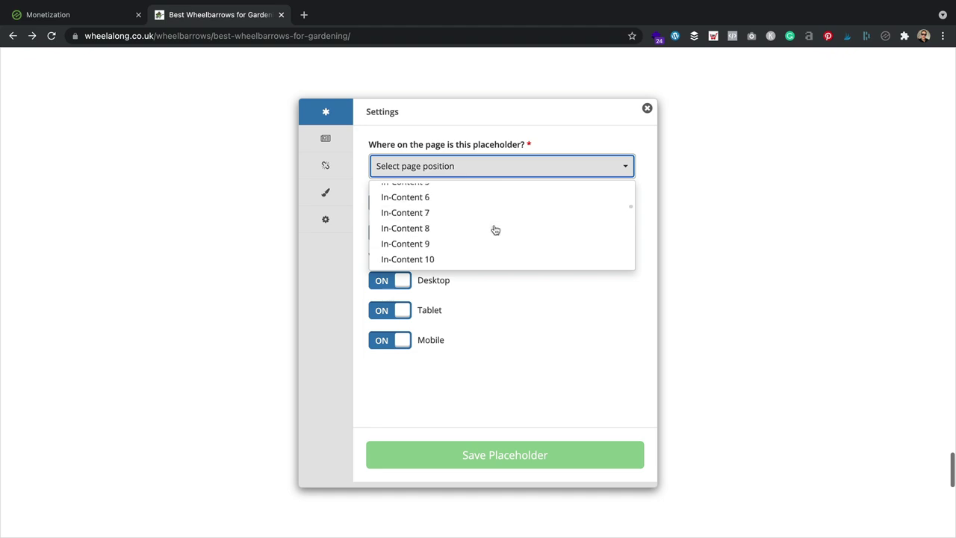
{"action": "scroll", "coordinate": [493, 231], "scroll_direction": "down", "scroll_amount": 1}
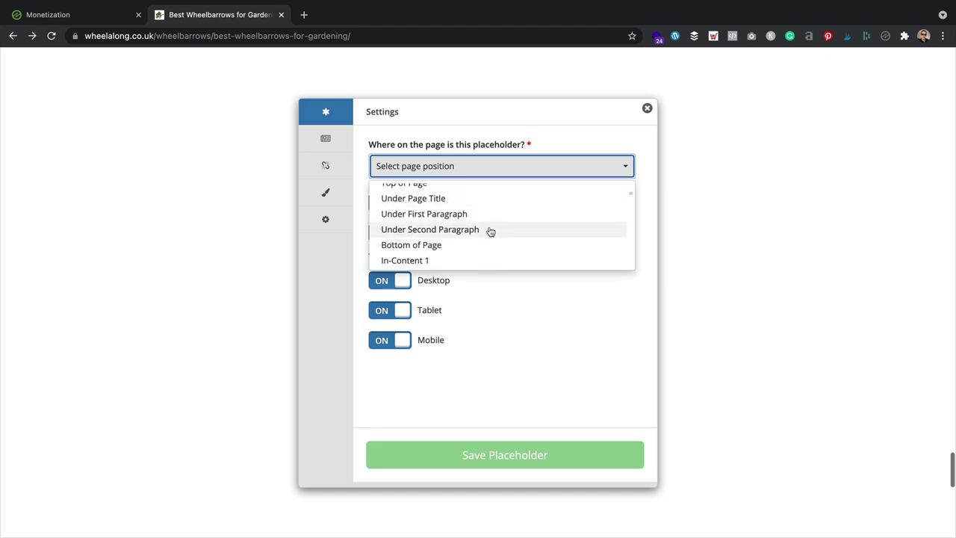
{"action": "left_click", "coordinate": [471, 245]}
{"action": "left_click", "coordinate": [325, 139]}
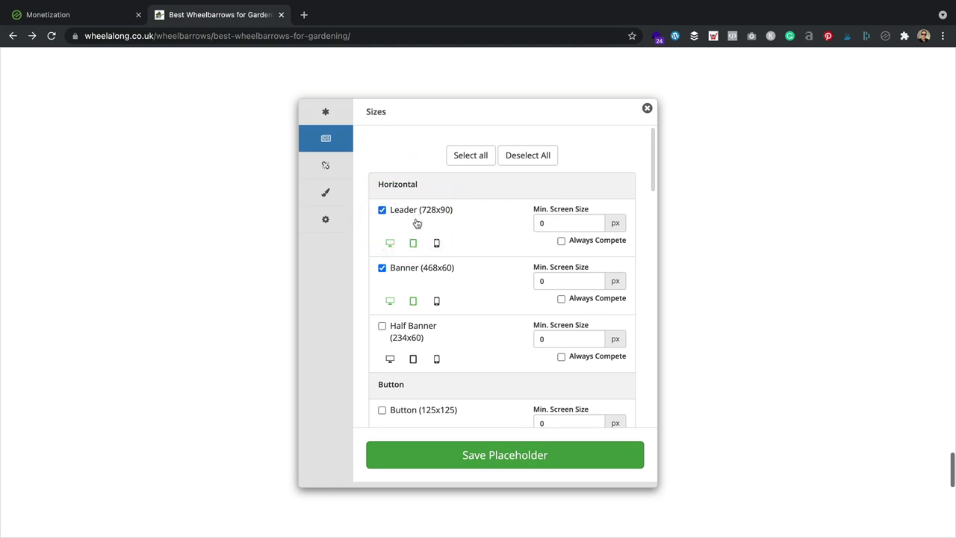
{"action": "scroll", "coordinate": [474, 254], "scroll_direction": "down", "scroll_amount": 10}
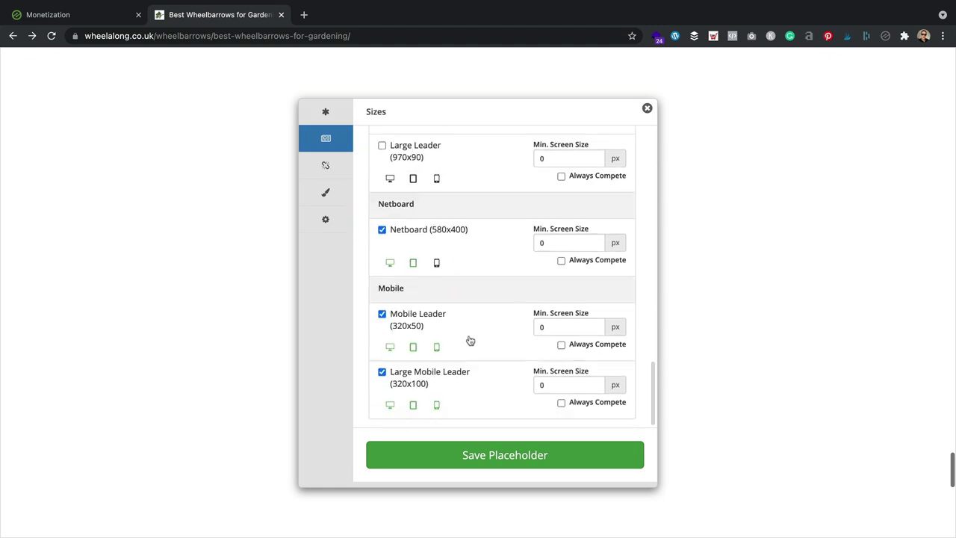
{"action": "left_click", "coordinate": [534, 465]}
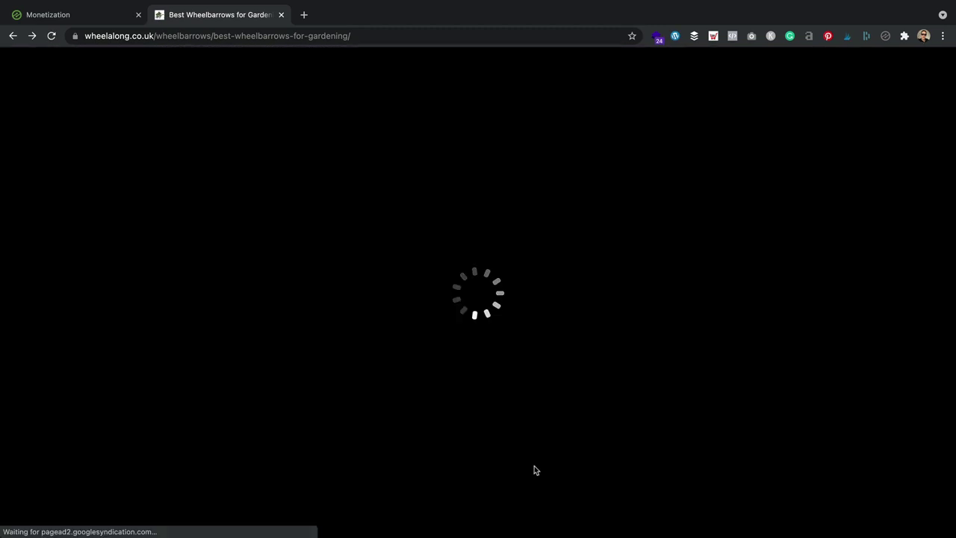
Step: Turn off edit mode, check the live ads on the reloaded article, and go back to the Monetization dashboard
{"action": "scroll", "coordinate": [408, 222], "scroll_direction": "down", "scroll_amount": 3}
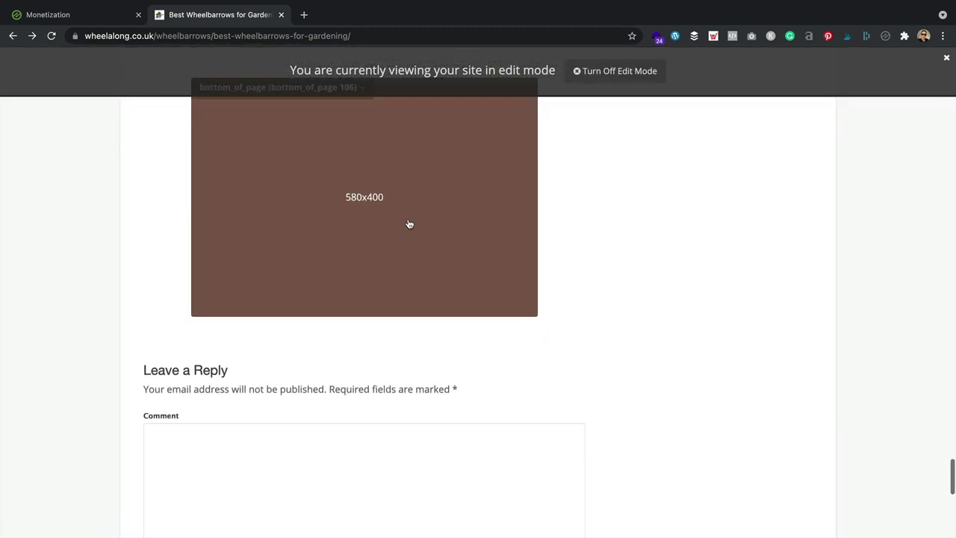
{"action": "scroll", "coordinate": [409, 224], "scroll_direction": "up", "scroll_amount": 3}
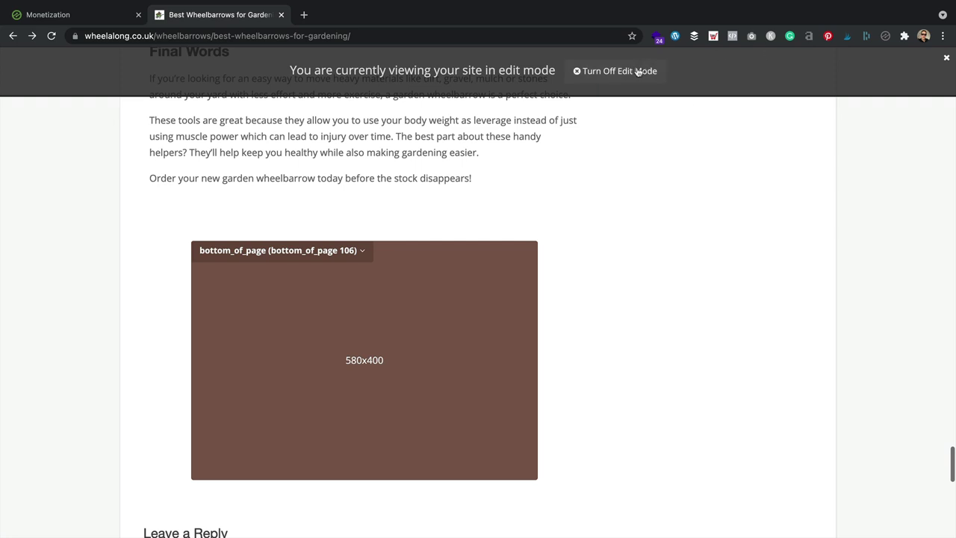
{"action": "left_click", "coordinate": [637, 71]}
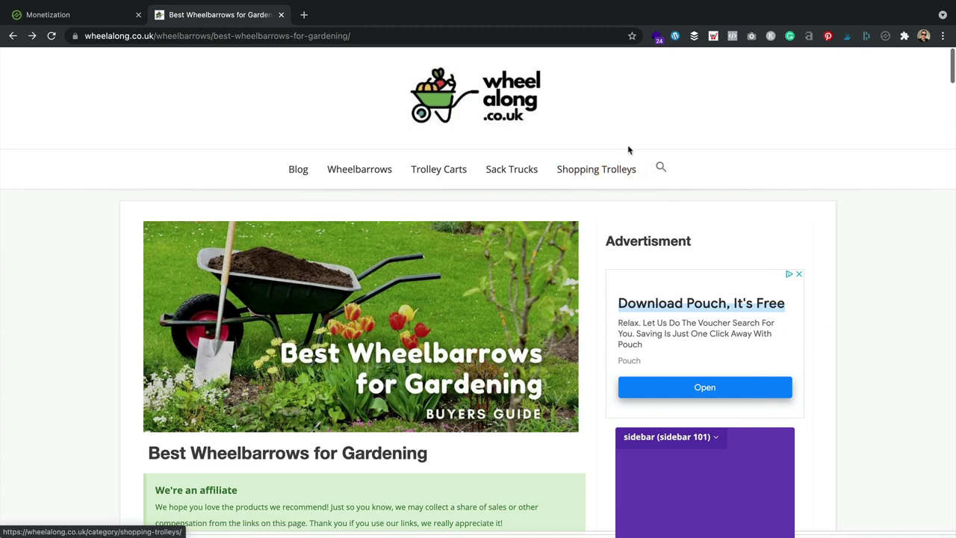
{"action": "scroll", "coordinate": [630, 149], "scroll_direction": "down", "scroll_amount": 5}
{"action": "scroll", "coordinate": [629, 150], "scroll_direction": "up", "scroll_amount": 2}
{"action": "scroll", "coordinate": [630, 149], "scroll_direction": "up", "scroll_amount": 3}
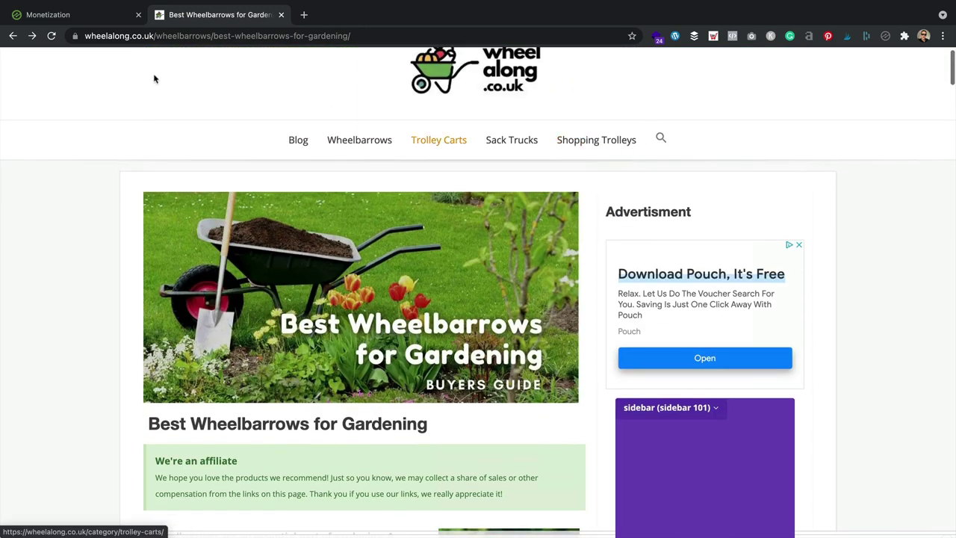
{"action": "left_click", "coordinate": [22, 15]}
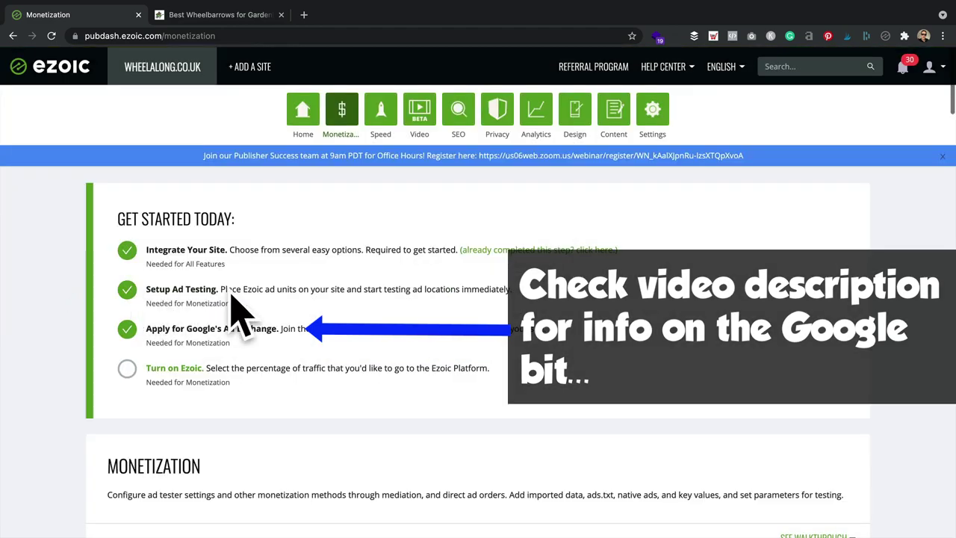
Step: Open Pending Integration Complete and run, then dismiss, the site integration detection check
{"action": "scroll", "coordinate": [225, 297], "scroll_direction": "down", "scroll_amount": 3}
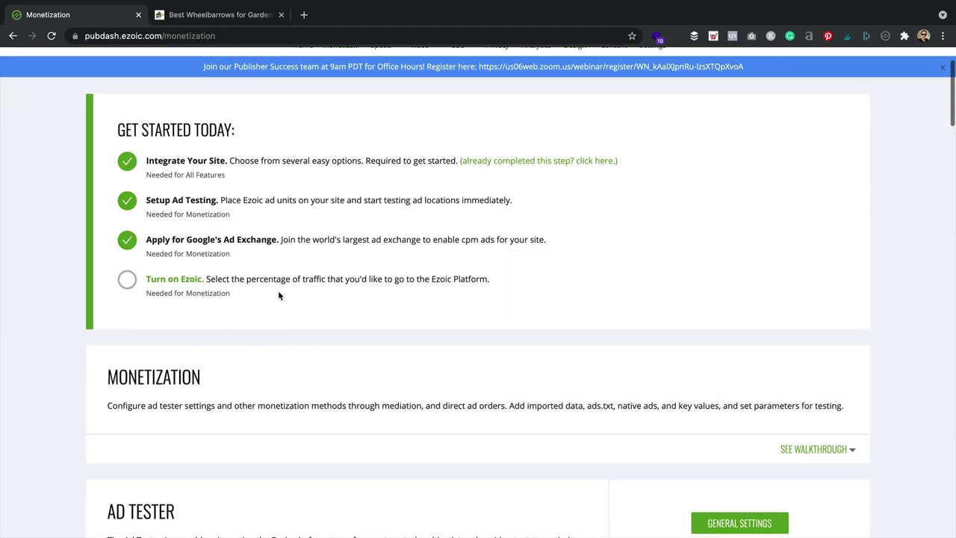
{"action": "left_click", "coordinate": [173, 281]}
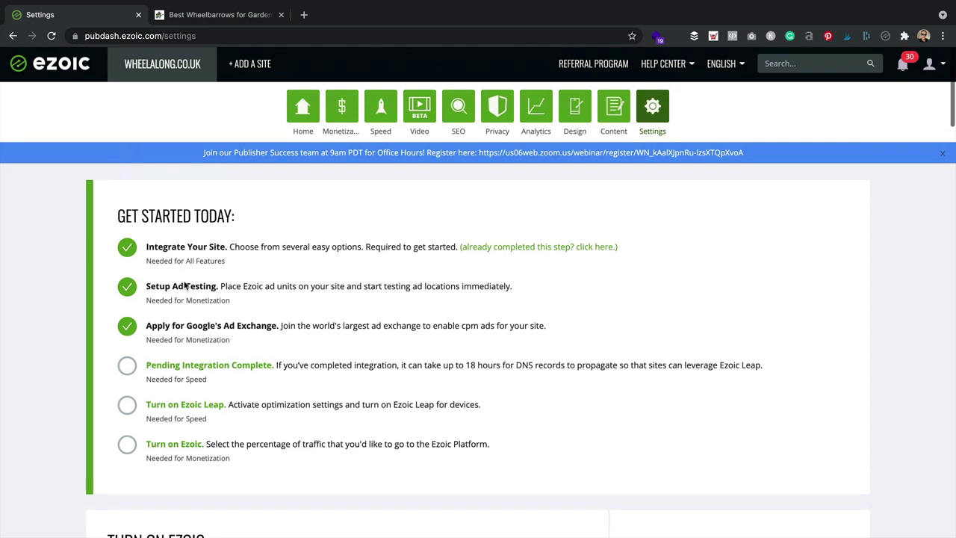
{"action": "scroll", "coordinate": [184, 288], "scroll_direction": "down", "scroll_amount": 1}
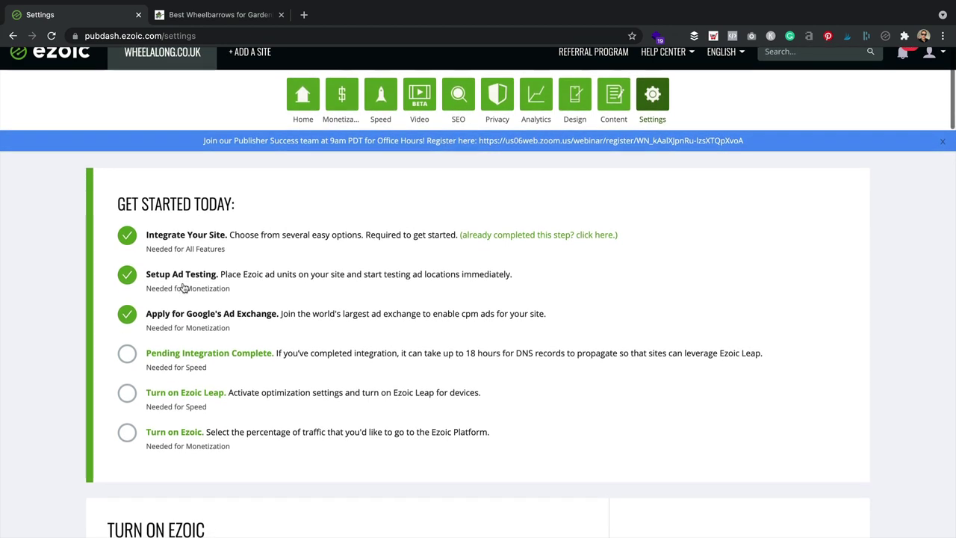
{"action": "left_click", "coordinate": [220, 354]}
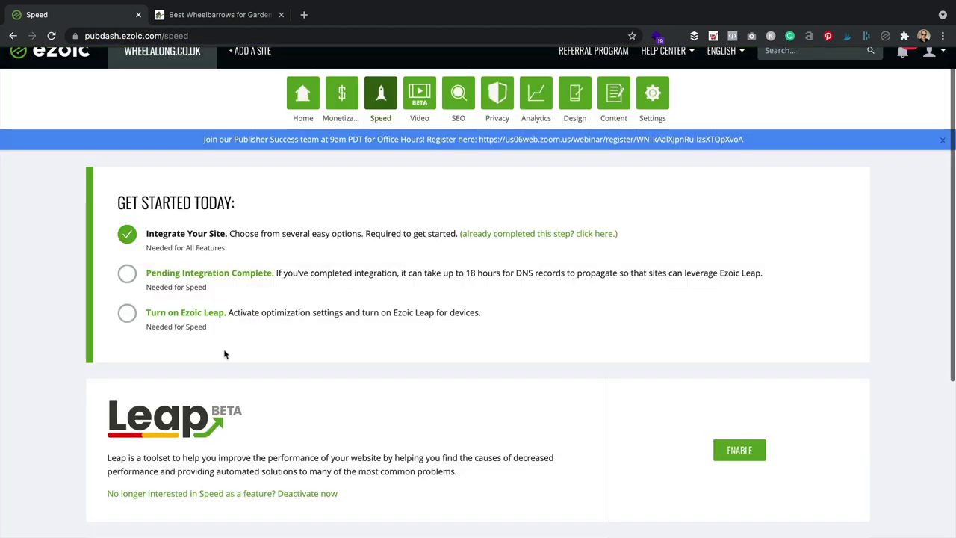
{"action": "left_click", "coordinate": [572, 233]}
{"action": "left_click", "coordinate": [629, 343]}
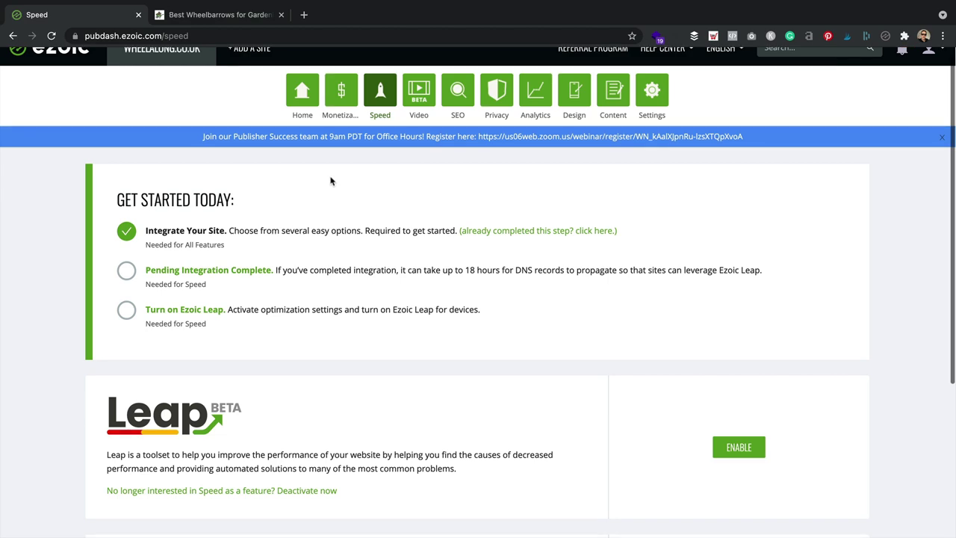
Step: Return to the dashboard, open Turn on Ezoic Leap on the Speed page, and view the Best Wheelbarrows article
{"action": "scroll", "coordinate": [326, 183], "scroll_direction": "down", "scroll_amount": 3}
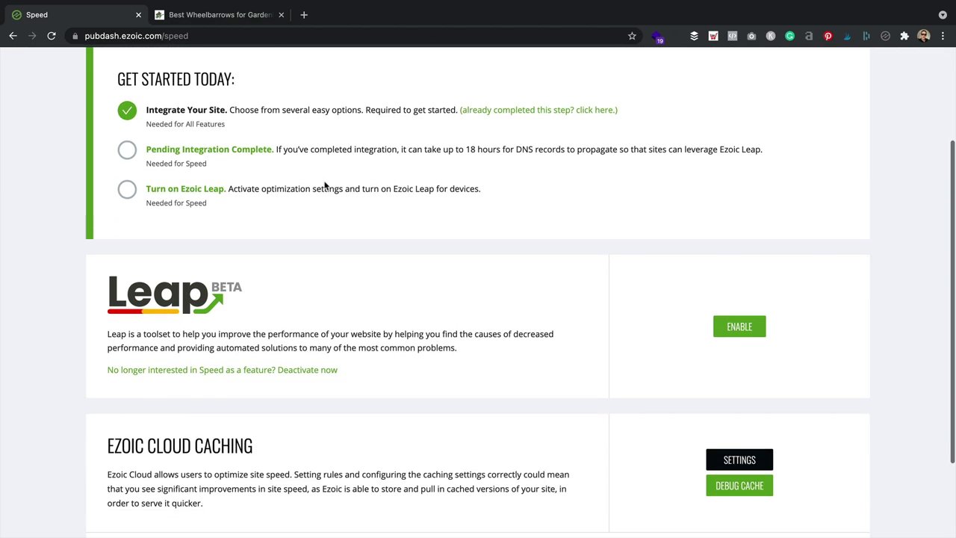
{"action": "scroll", "coordinate": [313, 320], "scroll_direction": "up", "scroll_amount": 4}
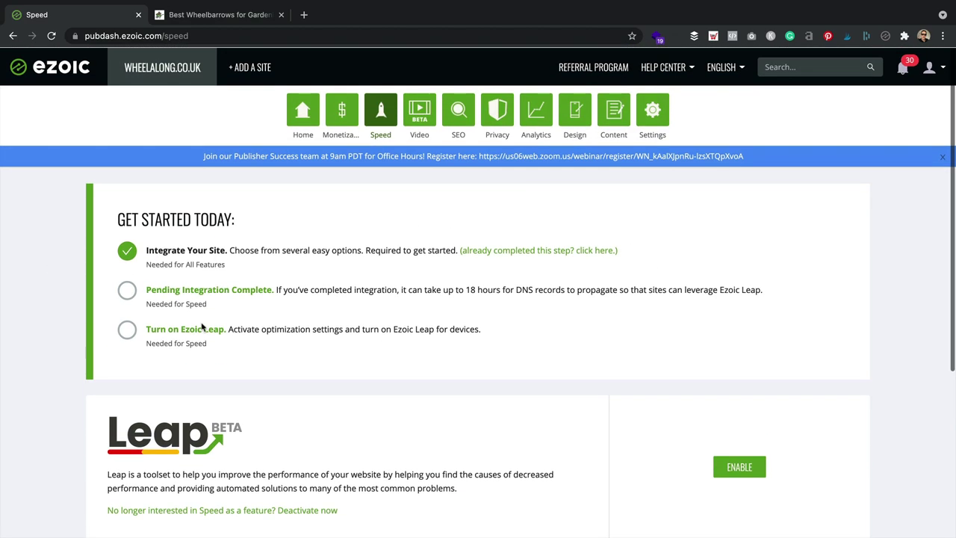
{"action": "left_click", "coordinate": [302, 110]}
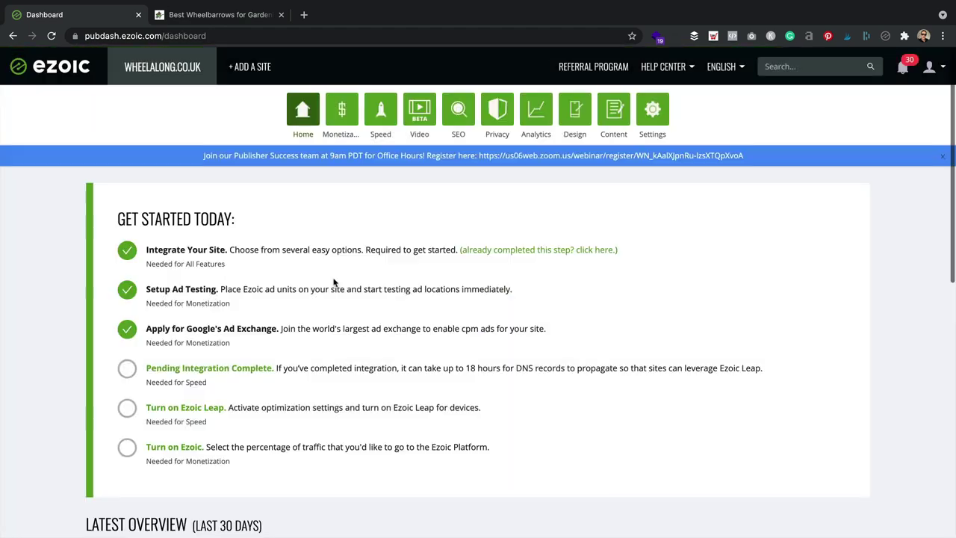
{"action": "scroll", "coordinate": [200, 350], "scroll_direction": "down", "scroll_amount": 2}
{"action": "left_click", "coordinate": [200, 349]}
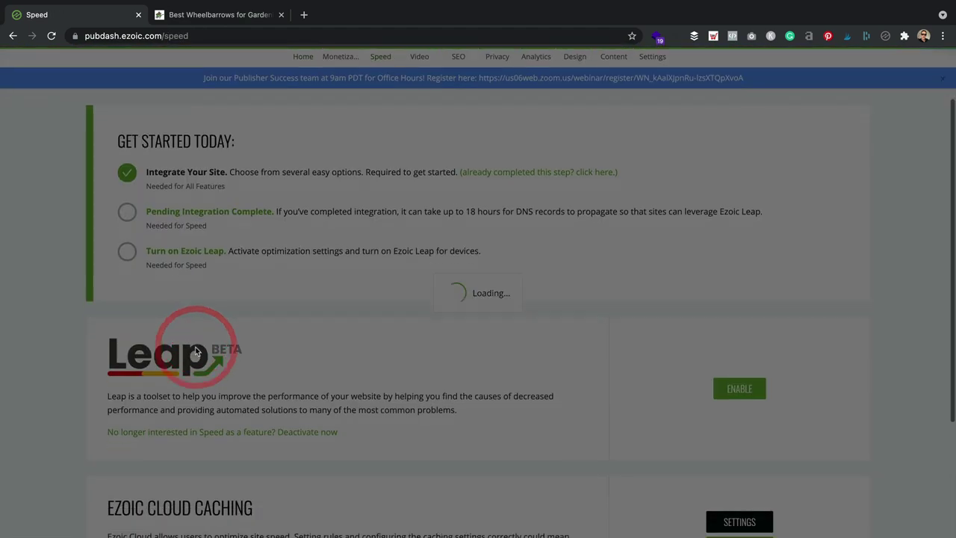
{"action": "scroll", "coordinate": [195, 346], "scroll_direction": "down", "scroll_amount": 5}
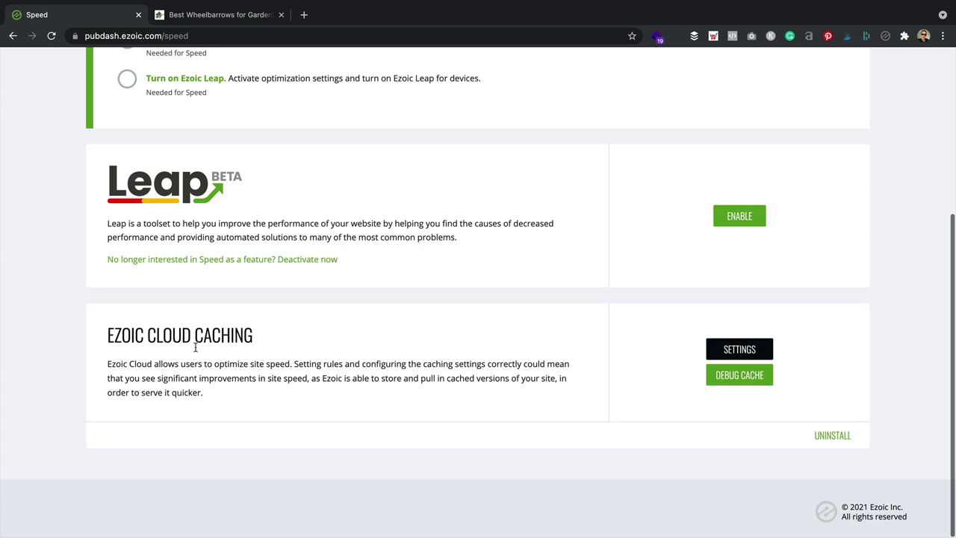
{"action": "left_click", "coordinate": [265, 16]}
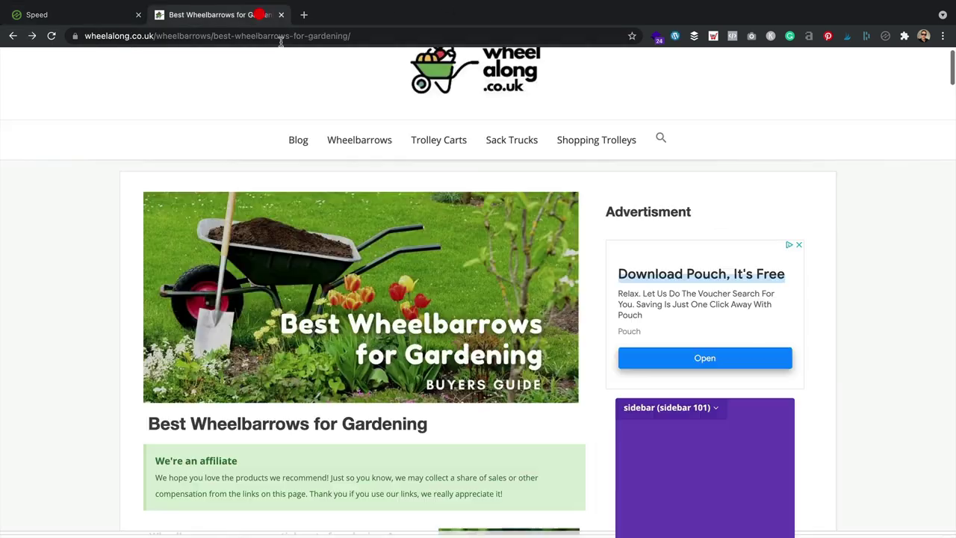
Step: Load the wheelalong.co.uk WordPress admin dashboard at /wp-admin
{"action": "left_click", "coordinate": [381, 32]}
{"action": "type", "text": "p"}
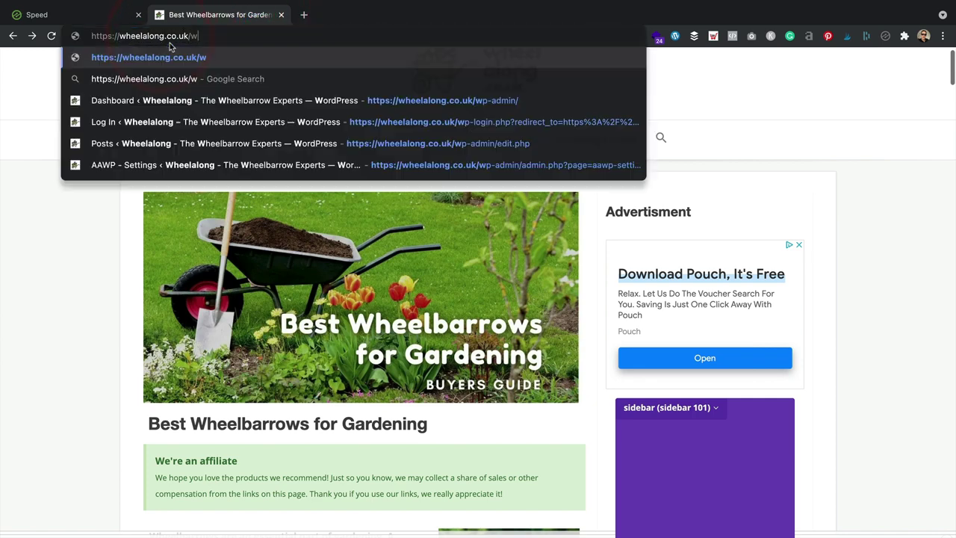
{"action": "key", "text": "Return"}
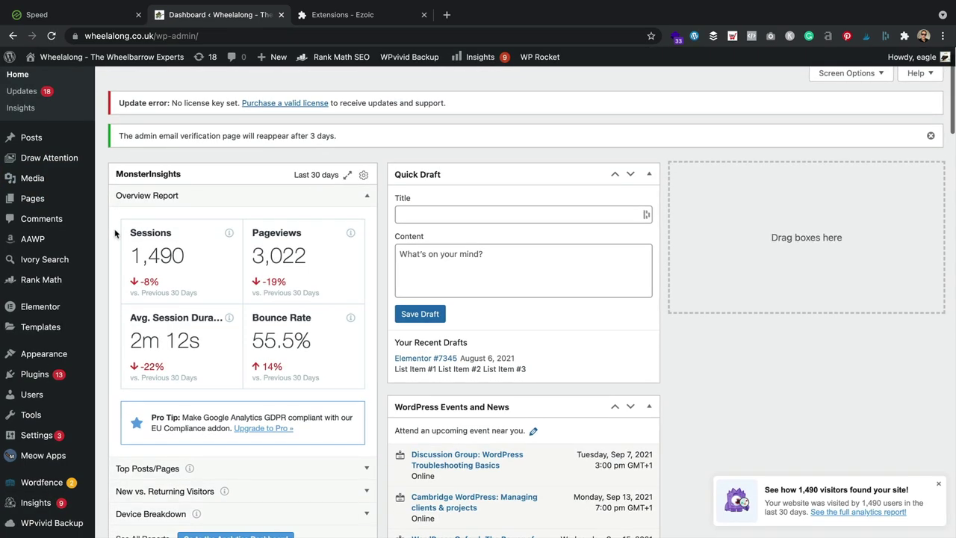
Step: Open Plugins > Installed Plugins and scroll down to WP Rocket
{"action": "scroll", "coordinate": [116, 229], "scroll_direction": "down", "scroll_amount": 3}
{"action": "mouse_move", "coordinate": [52, 353]}
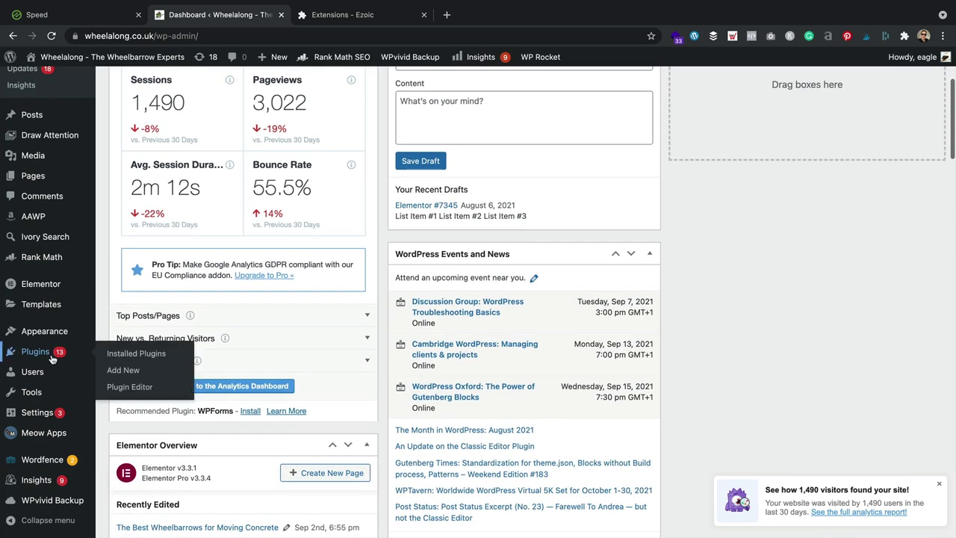
{"action": "left_click", "coordinate": [148, 354]}
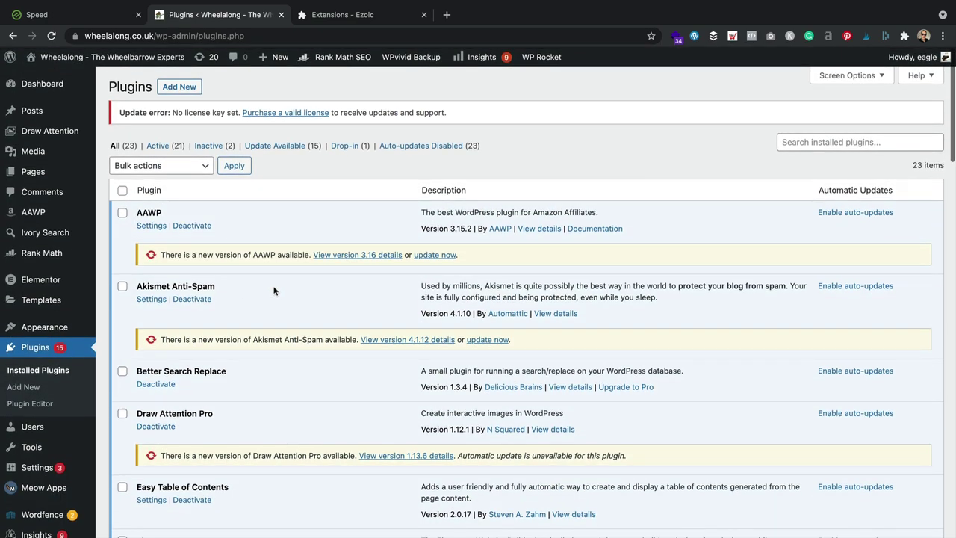
{"action": "scroll", "coordinate": [273, 291], "scroll_direction": "down", "scroll_amount": 15}
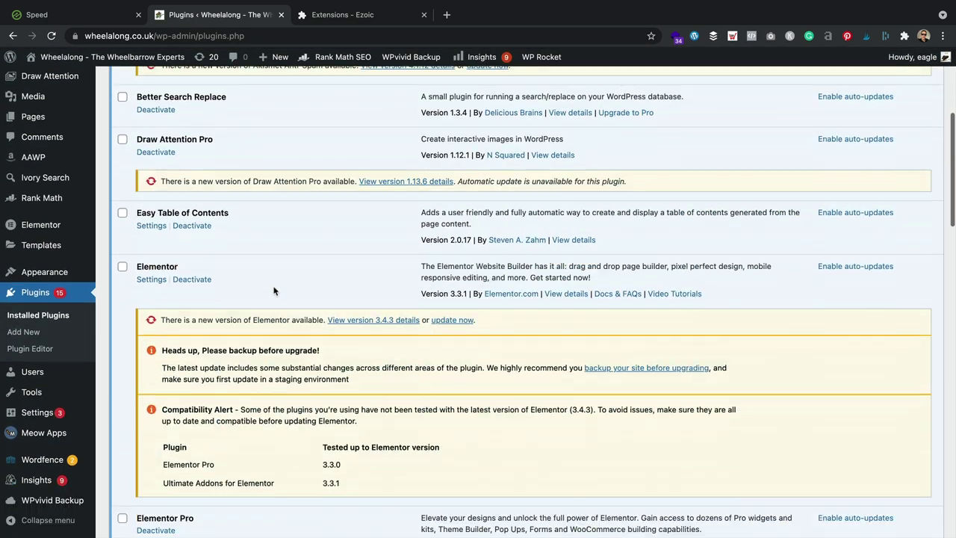
{"action": "scroll", "coordinate": [274, 290], "scroll_direction": "down", "scroll_amount": 10}
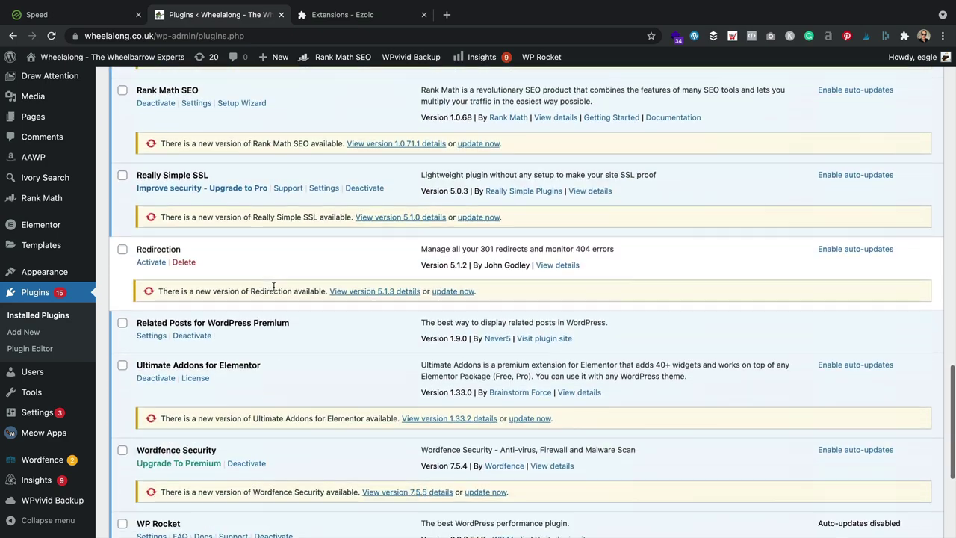
{"action": "scroll", "coordinate": [274, 287], "scroll_direction": "down", "scroll_amount": 1}
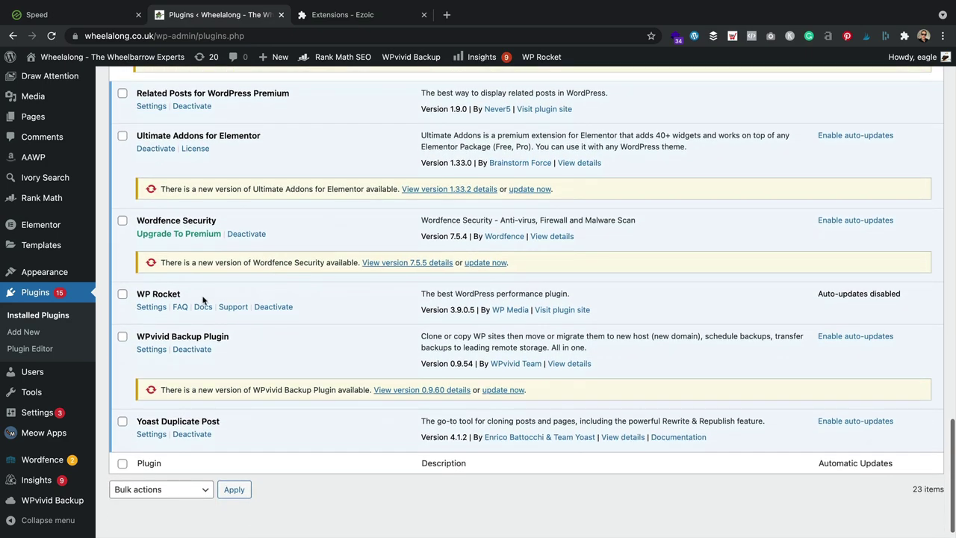
Step: Deactivate WP Rocket with Skip & Deactivate, then filter the list to plugins with updates available
{"action": "left_click", "coordinate": [275, 307]}
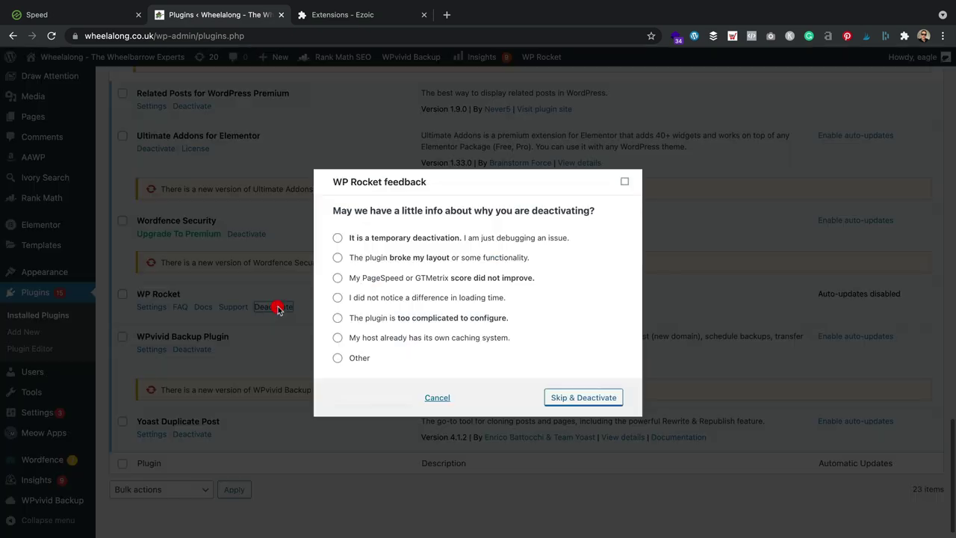
{"action": "left_click", "coordinate": [589, 400]}
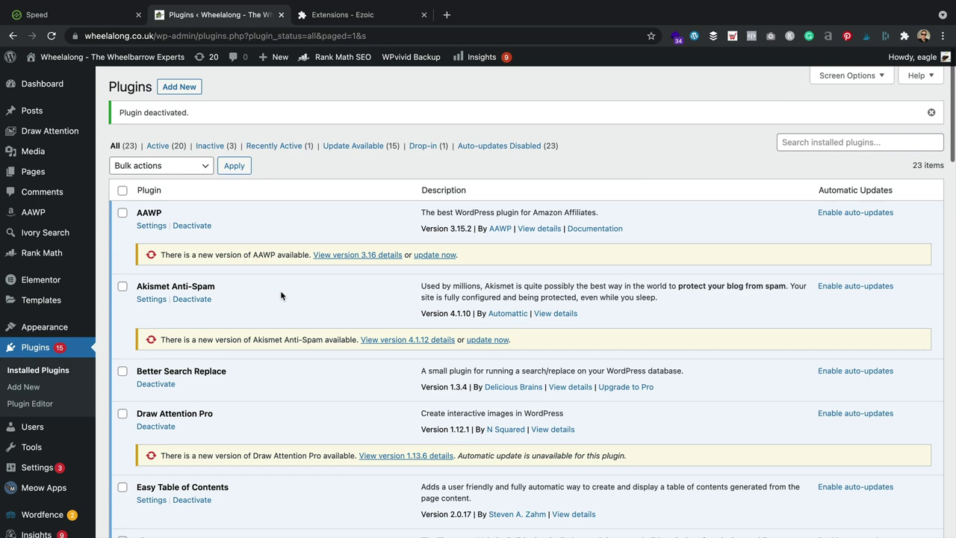
{"action": "left_click", "coordinate": [123, 191]}
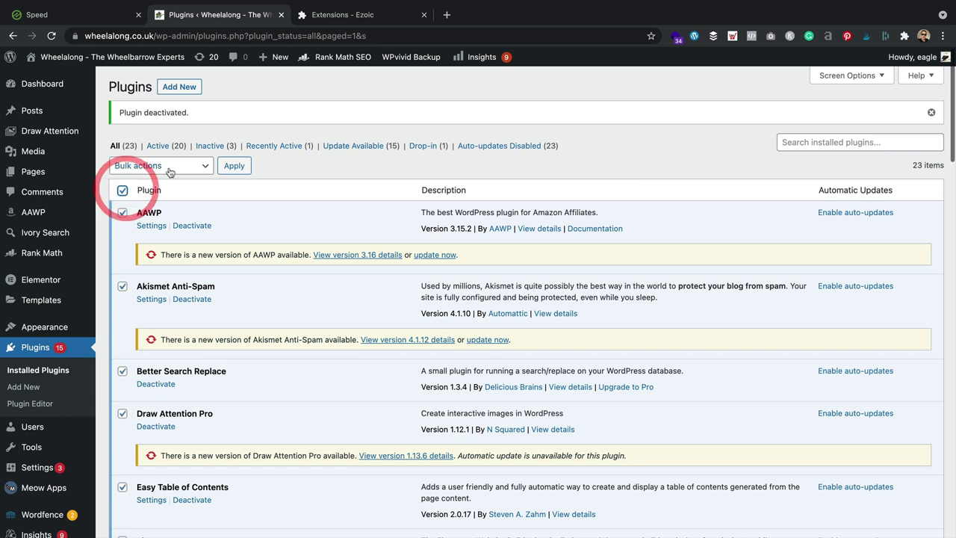
{"action": "left_click", "coordinate": [123, 190]}
{"action": "left_click", "coordinate": [356, 147]}
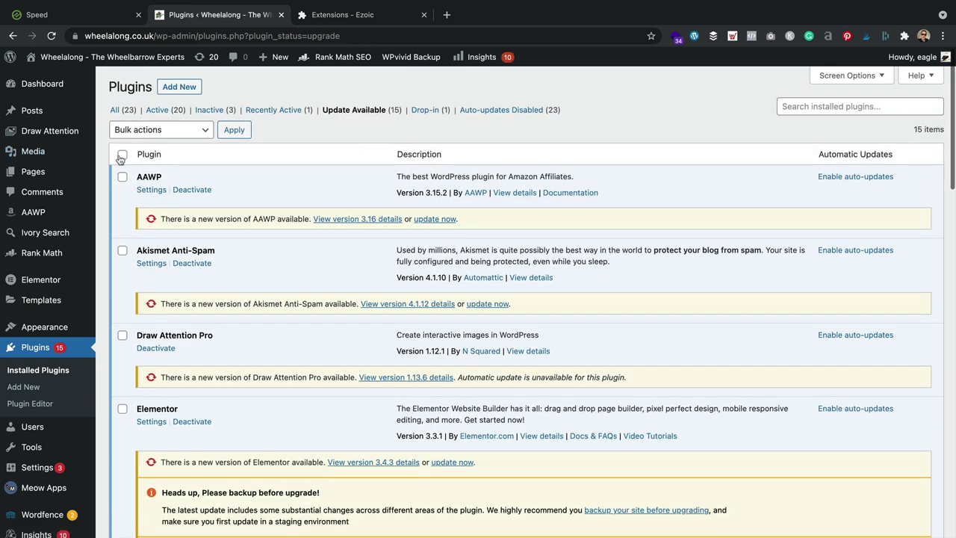
Step: Bulk-update all 15 plugins with available updates, leaving 13 updated and 2 failed
{"action": "left_click", "coordinate": [123, 156]}
{"action": "left_click", "coordinate": [164, 130]}
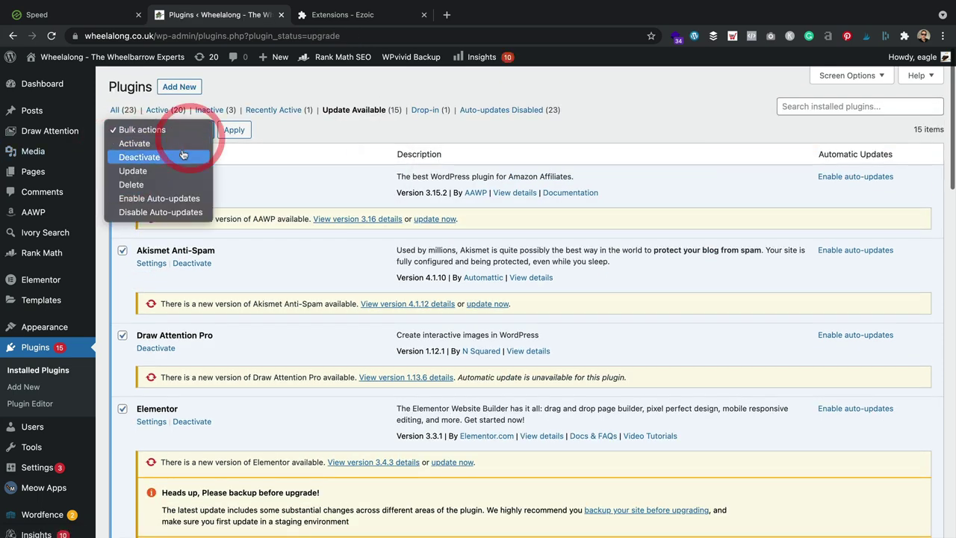
{"action": "left_click", "coordinate": [169, 171]}
{"action": "left_click", "coordinate": [233, 129]}
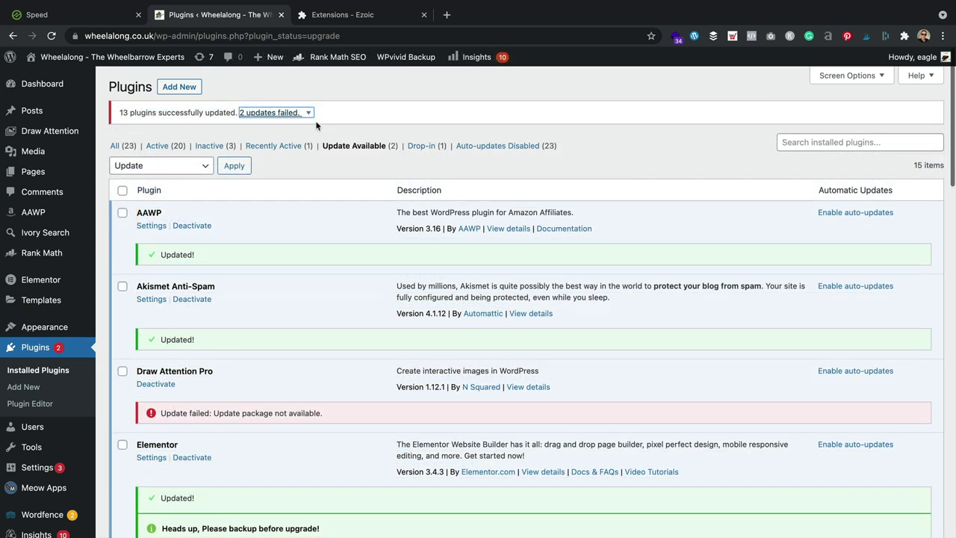
{"action": "left_click", "coordinate": [49, 13]}
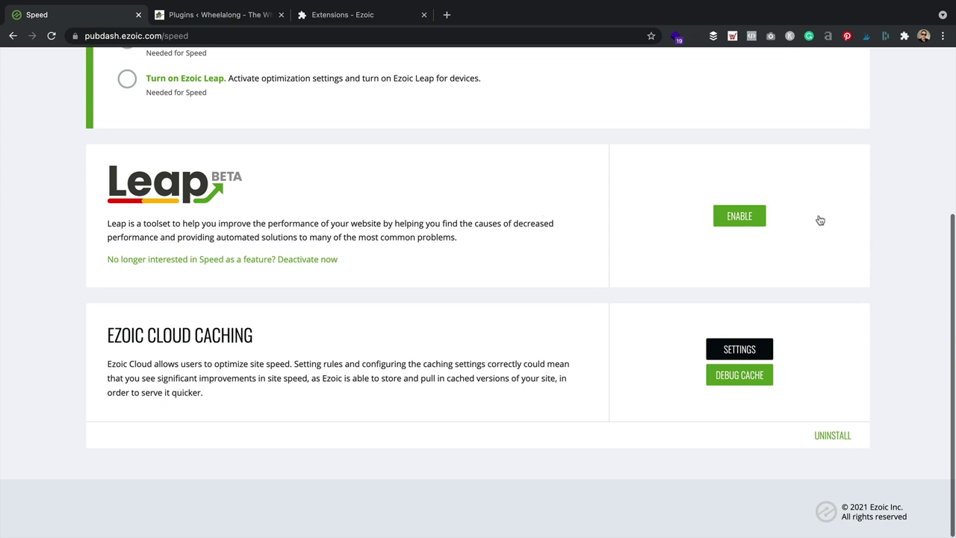
Step: Enable Ezoic Leap for wheelalong.co.uk and open its optimization settings
{"action": "left_click", "coordinate": [750, 215]}
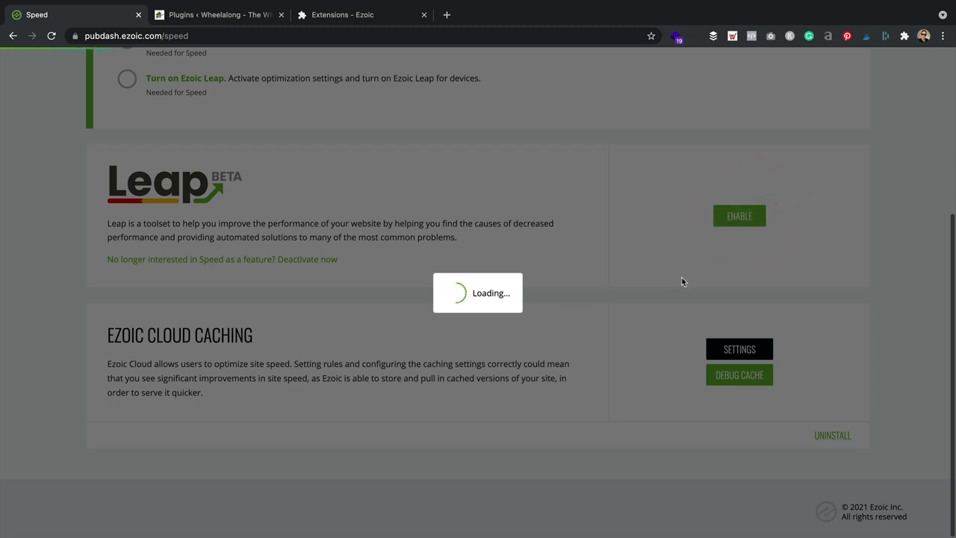
{"action": "scroll", "coordinate": [682, 282], "scroll_direction": "down", "scroll_amount": 3}
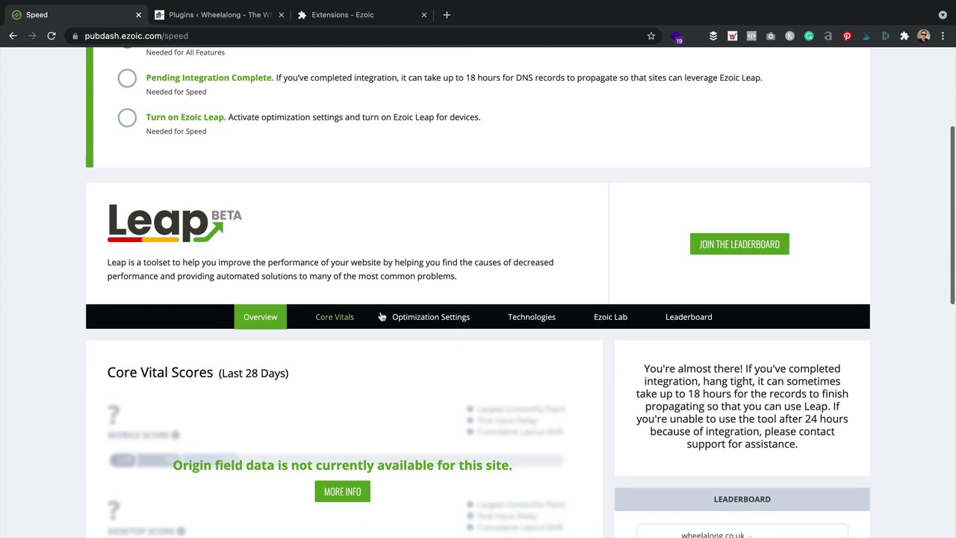
{"action": "left_click", "coordinate": [421, 374]}
{"action": "scroll", "coordinate": [426, 359], "scroll_direction": "down", "scroll_amount": 5}
{"action": "scroll", "coordinate": [429, 340], "scroll_direction": "down", "scroll_amount": 2}
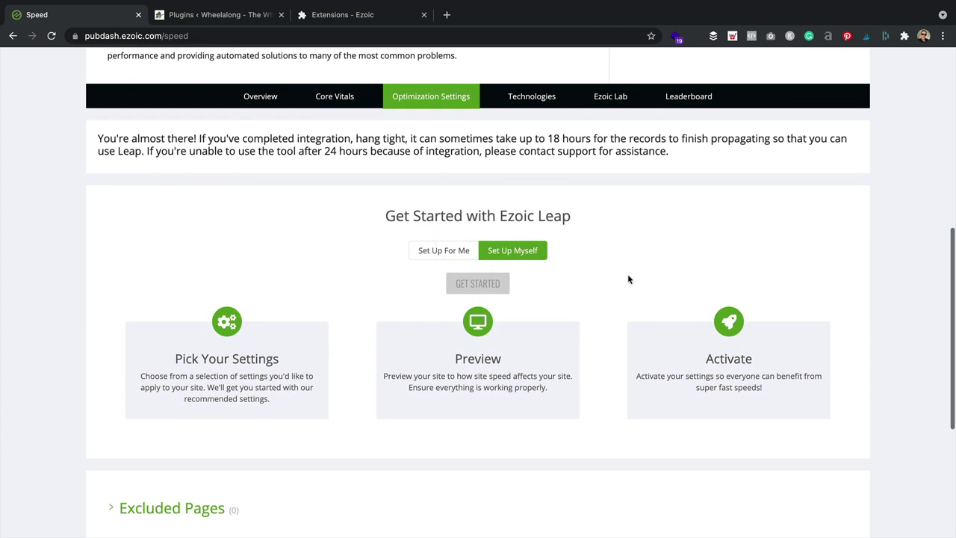
Step: Choose manual Leap setup and try twice to start it, ending back on the dashboard checklist
{"action": "left_click", "coordinate": [531, 253]}
{"action": "scroll", "coordinate": [538, 314], "scroll_direction": "up", "scroll_amount": 1}
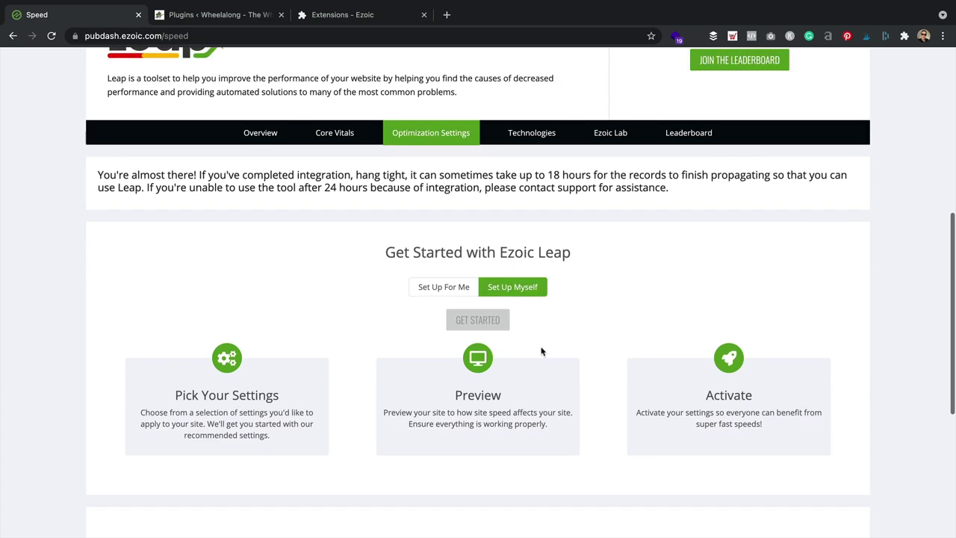
{"action": "left_click", "coordinate": [487, 320]}
{"action": "left_click", "coordinate": [493, 322]}
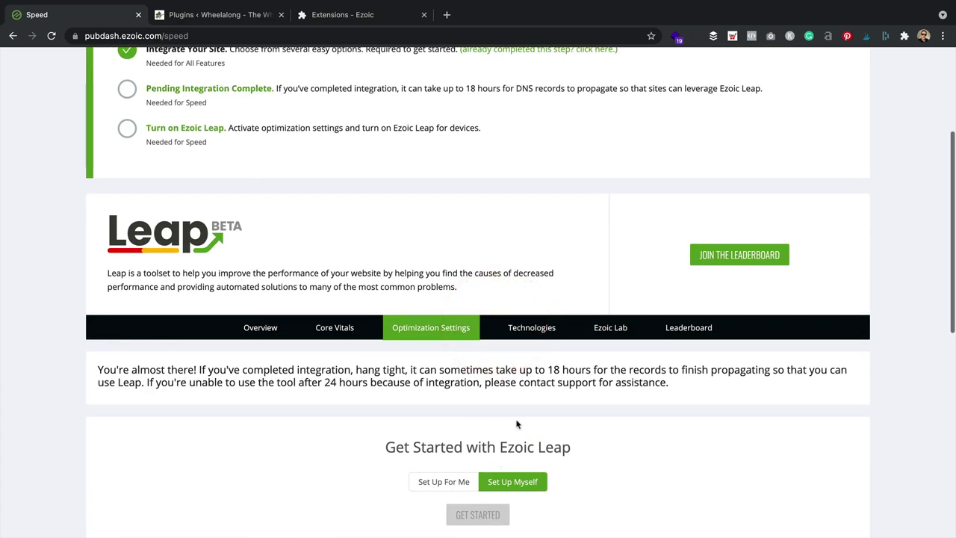
{"action": "scroll", "coordinate": [353, 321], "scroll_direction": "up", "scroll_amount": 1}
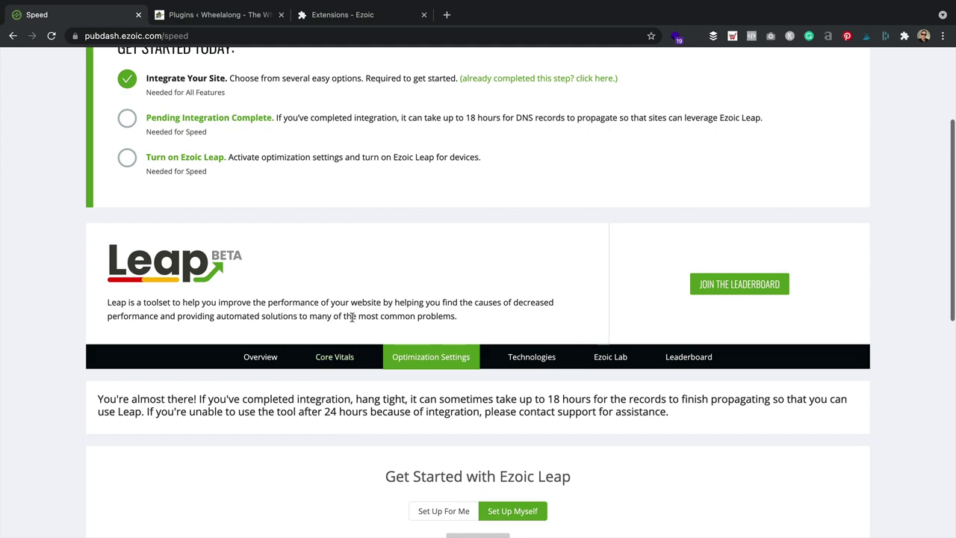
{"action": "scroll", "coordinate": [351, 317], "scroll_direction": "up", "scroll_amount": 5}
{"action": "scroll", "coordinate": [377, 344], "scroll_direction": "down", "scroll_amount": 8}
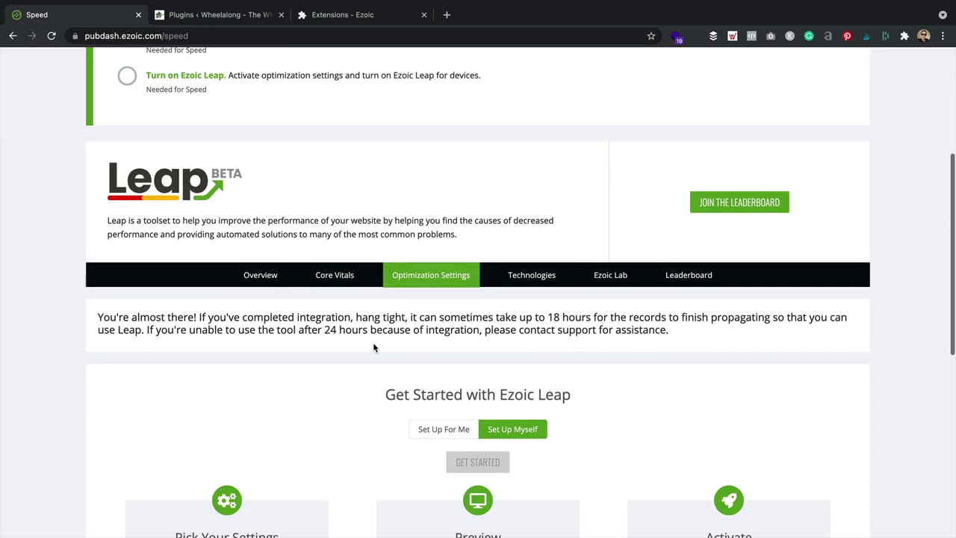
{"action": "scroll", "coordinate": [213, 237], "scroll_direction": "up", "scroll_amount": 3}
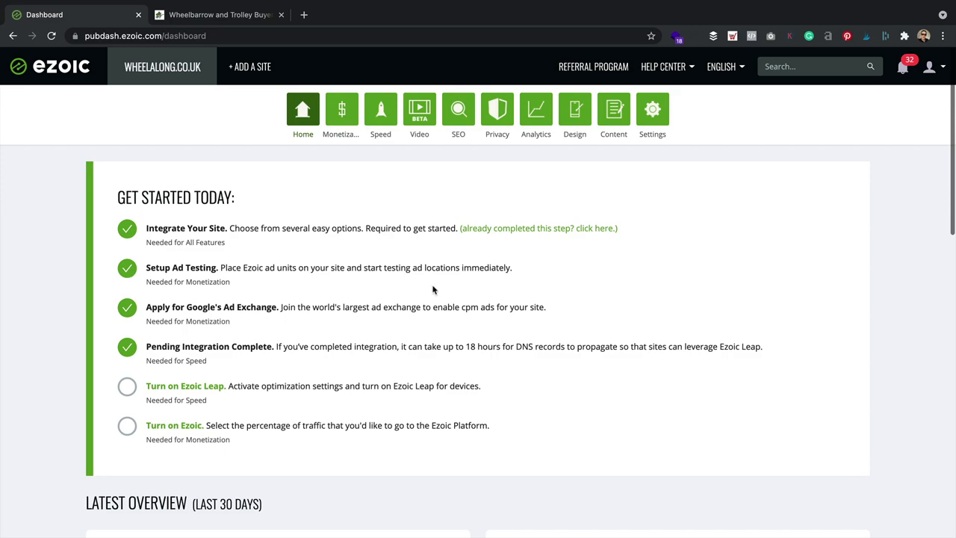
Step: Follow Turn on Ezoic Leap from the Get Started Today checklist to the Speed overview
{"action": "scroll", "coordinate": [433, 289], "scroll_direction": "down", "scroll_amount": 3}
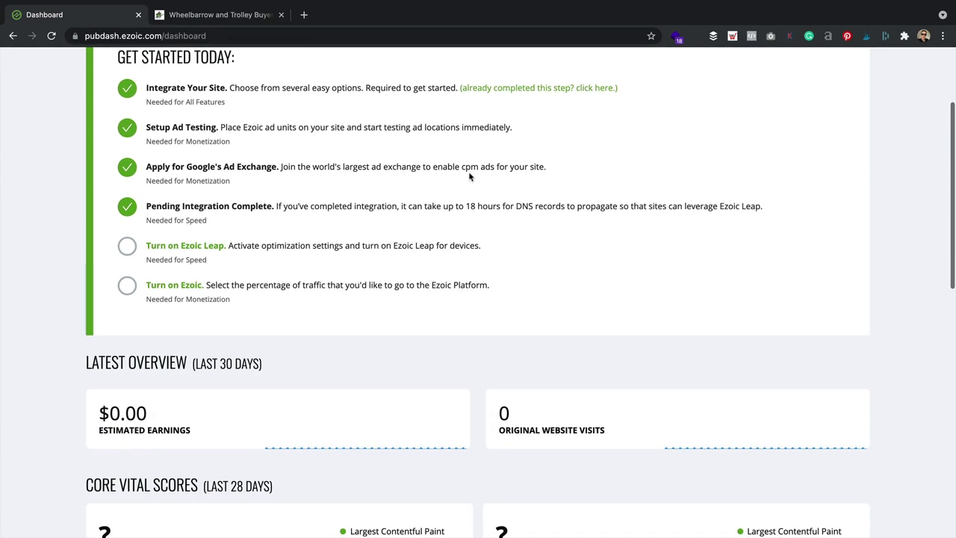
{"action": "scroll", "coordinate": [469, 175], "scroll_direction": "down", "scroll_amount": 12}
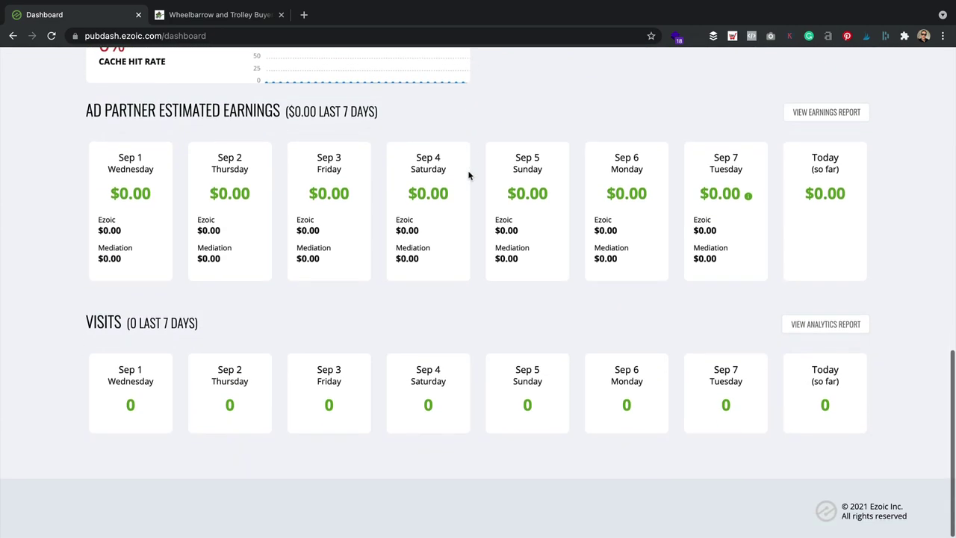
{"action": "scroll", "coordinate": [469, 175], "scroll_direction": "up", "scroll_amount": 15}
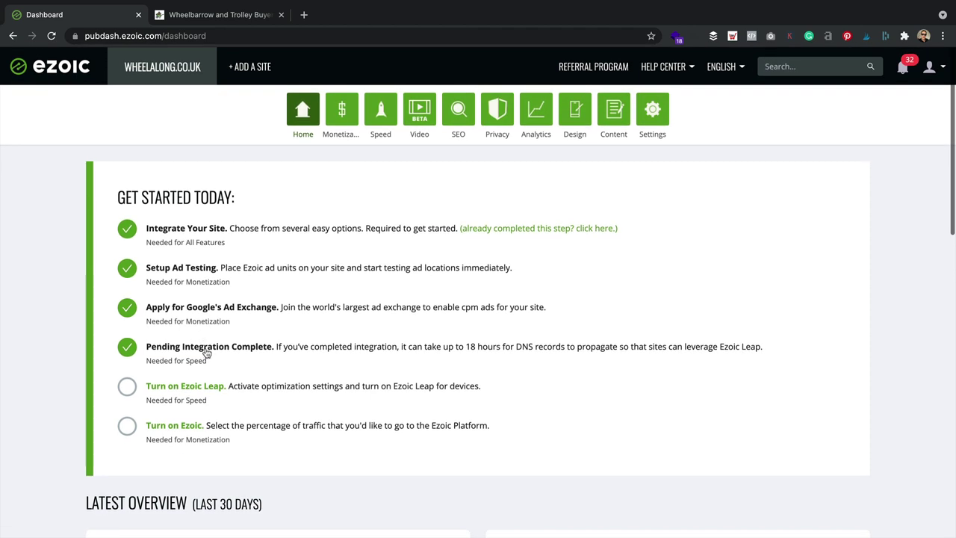
{"action": "left_click", "coordinate": [200, 385]}
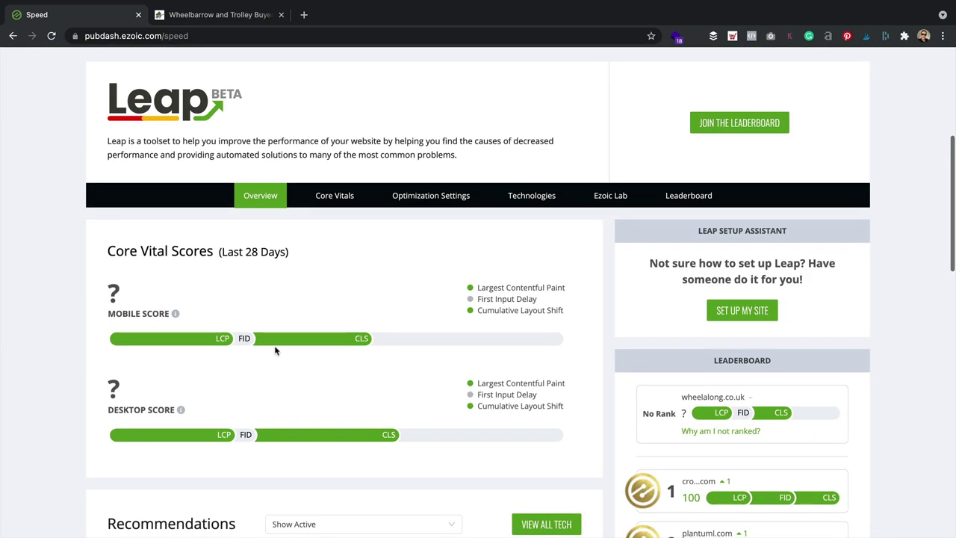
Step: Start manual Leap setup, review CSS and Images advanced settings with all optimizations on, and proceed to Preview
{"action": "left_click", "coordinate": [399, 199]}
{"action": "scroll", "coordinate": [448, 217], "scroll_direction": "down", "scroll_amount": 2}
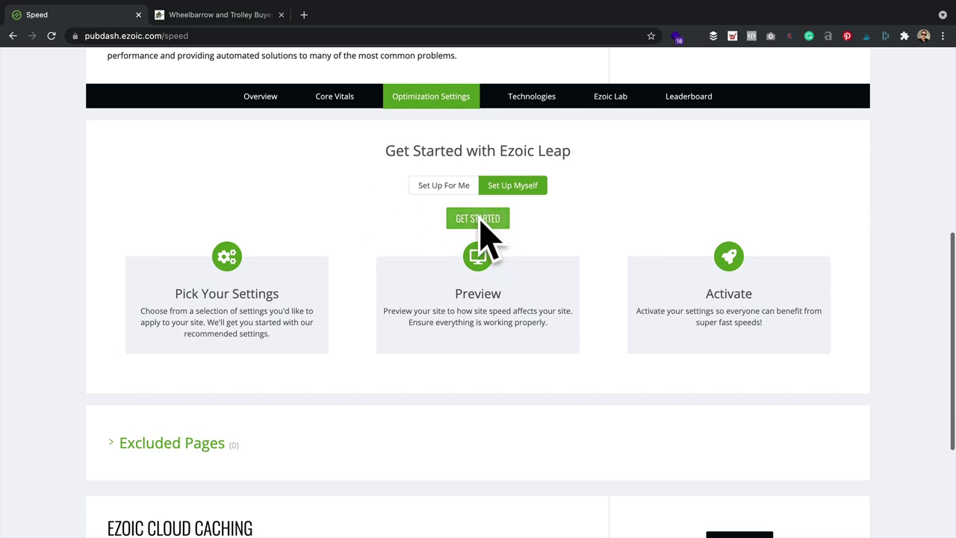
{"action": "left_click", "coordinate": [484, 219]}
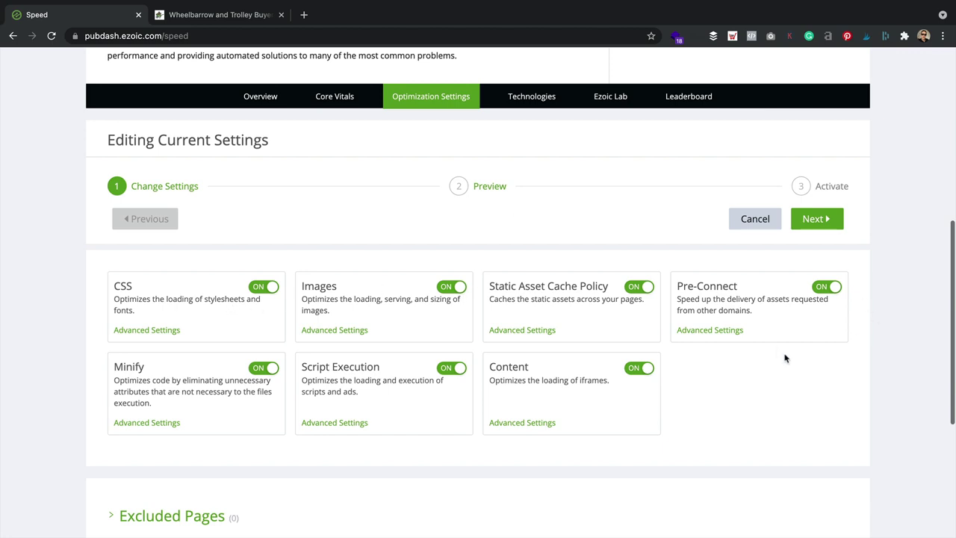
{"action": "left_click", "coordinate": [158, 331]}
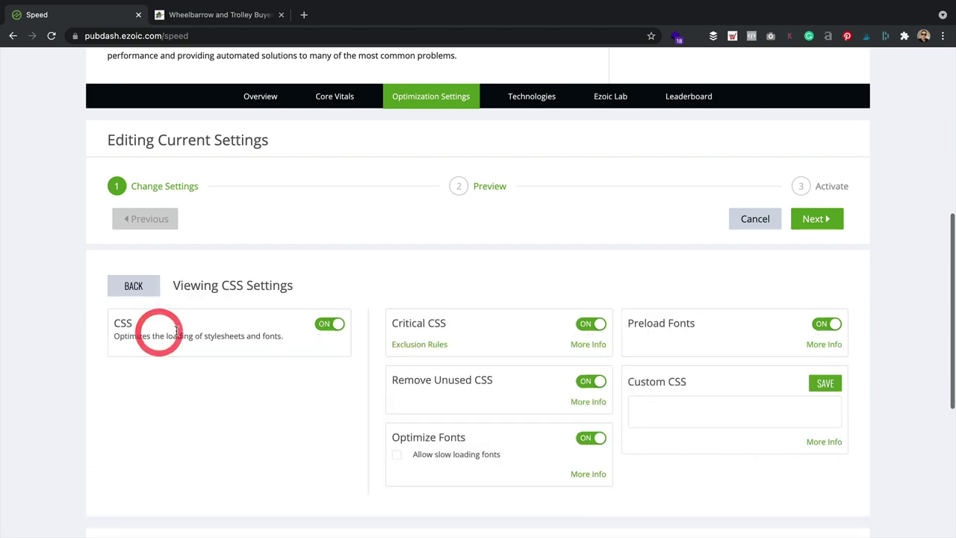
{"action": "left_click", "coordinate": [133, 287]}
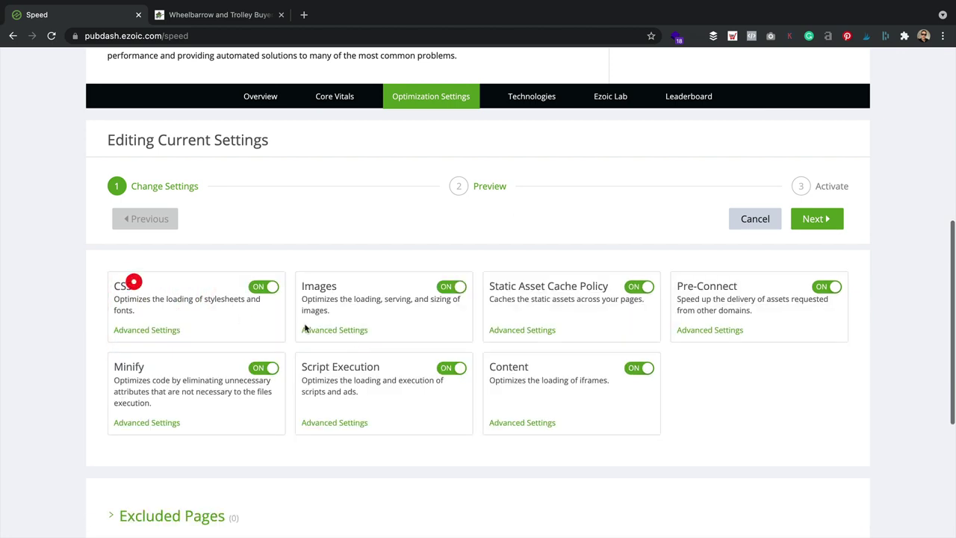
{"action": "left_click", "coordinate": [344, 329]}
{"action": "left_click", "coordinate": [124, 286]}
{"action": "left_click", "coordinate": [829, 222]}
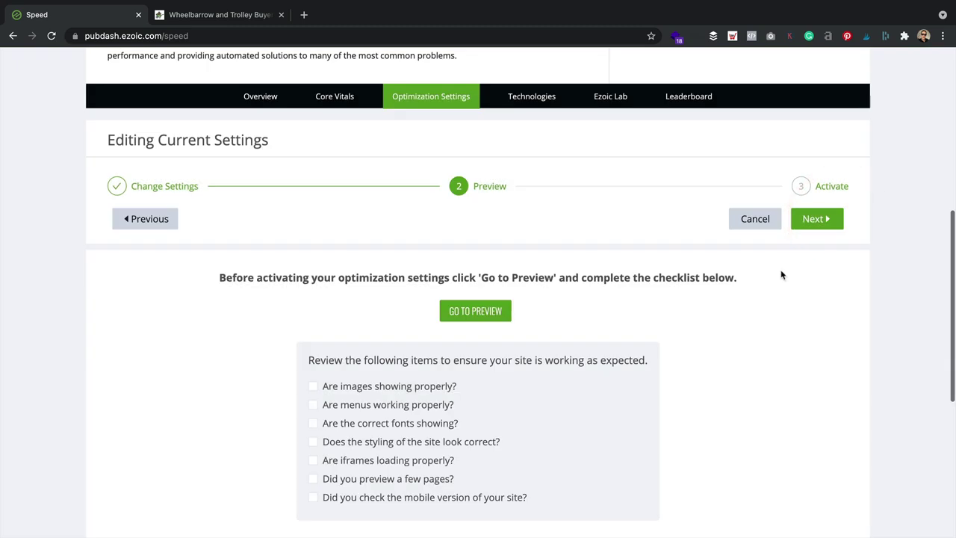
Step: Launch the Leap preview, log out of WordPress, and return to the Ezoic Speed settings
{"action": "left_click", "coordinate": [485, 314]}
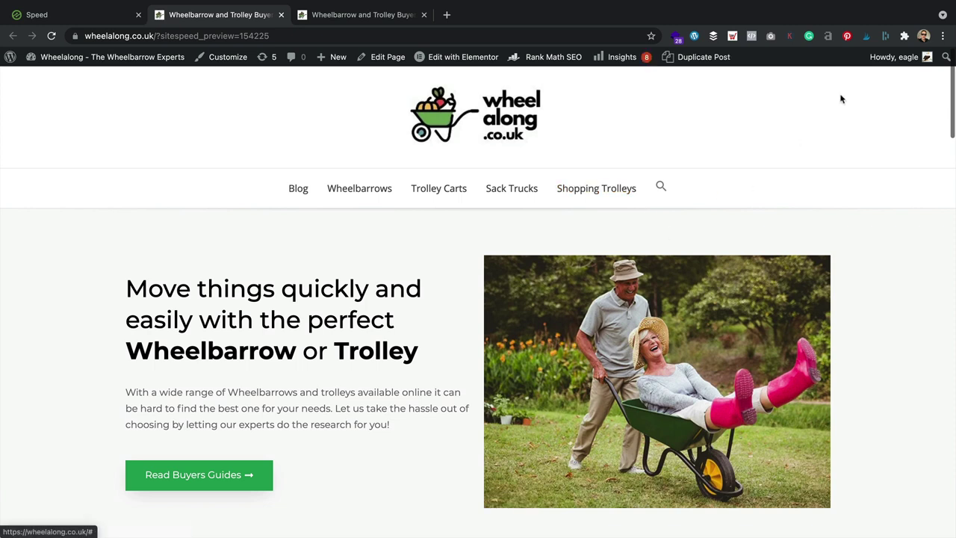
{"action": "mouse_move", "coordinate": [894, 56]}
{"action": "left_click", "coordinate": [854, 118]}
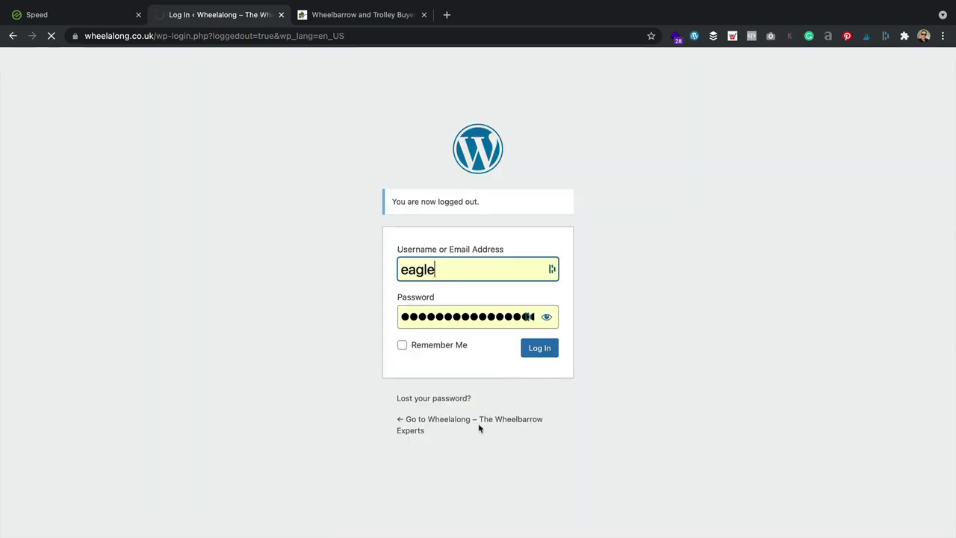
{"action": "left_click", "coordinate": [478, 423]}
{"action": "left_click", "coordinate": [102, 13]}
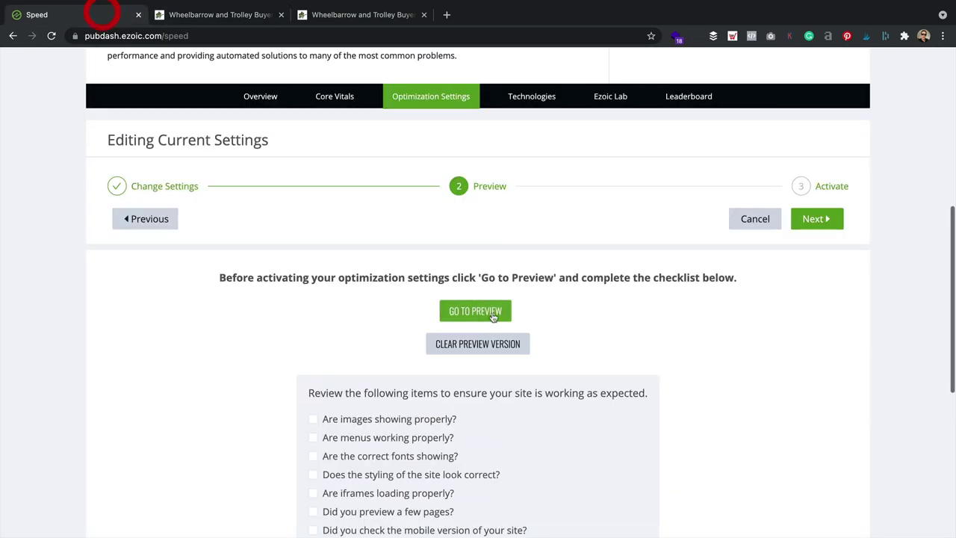
Step: Relaunch the Leap preview and open the Best Platform Trolleys article in it
{"action": "left_click", "coordinate": [499, 311]}
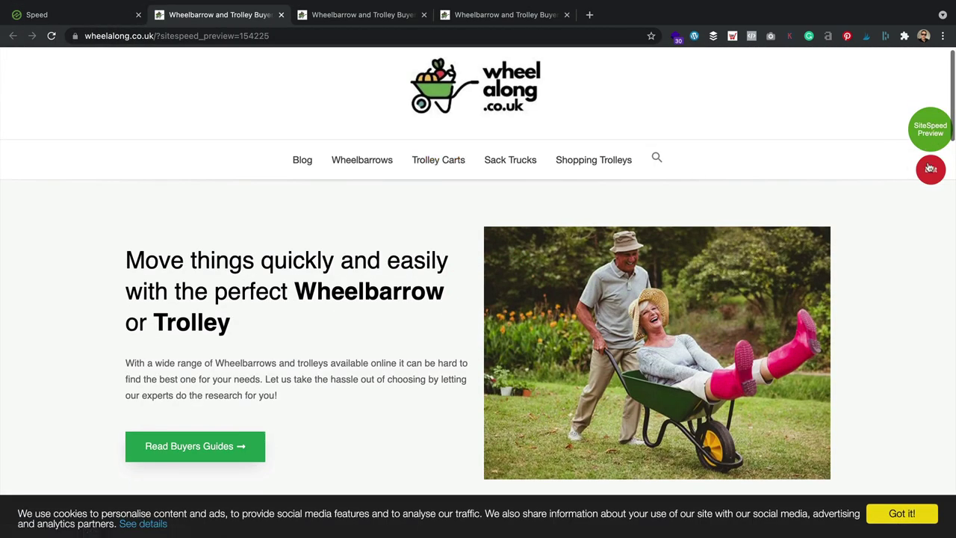
{"action": "scroll", "coordinate": [930, 140], "scroll_direction": "down", "scroll_amount": 2}
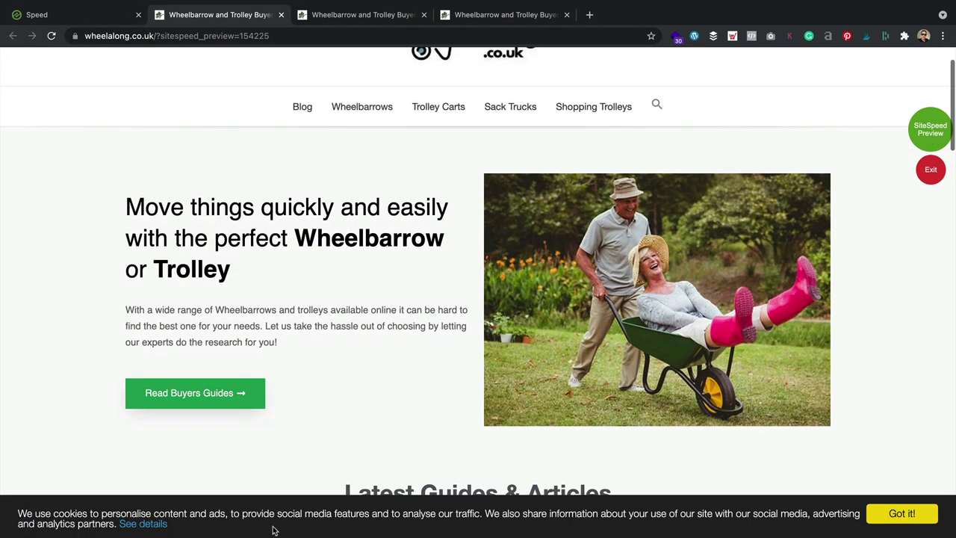
{"action": "scroll", "coordinate": [331, 388], "scroll_direction": "down", "scroll_amount": 3}
{"action": "left_click", "coordinate": [232, 459]}
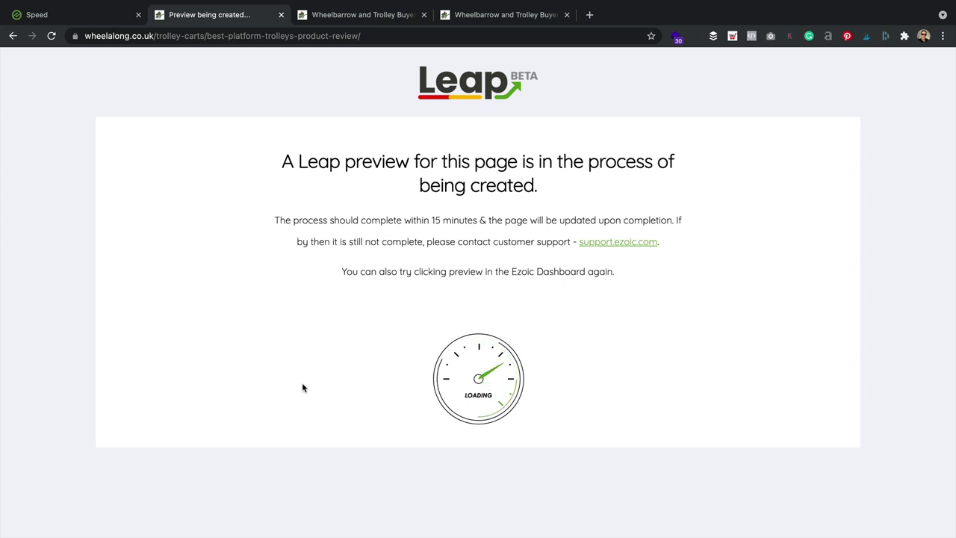
Step: Once generation finishes, open the Leap preview of the Best Platform Trolleys review article
{"action": "left_click_drag", "start_coordinate": [362, 220], "coordinate": [535, 222]}
{"action": "left_click", "coordinate": [535, 222]}
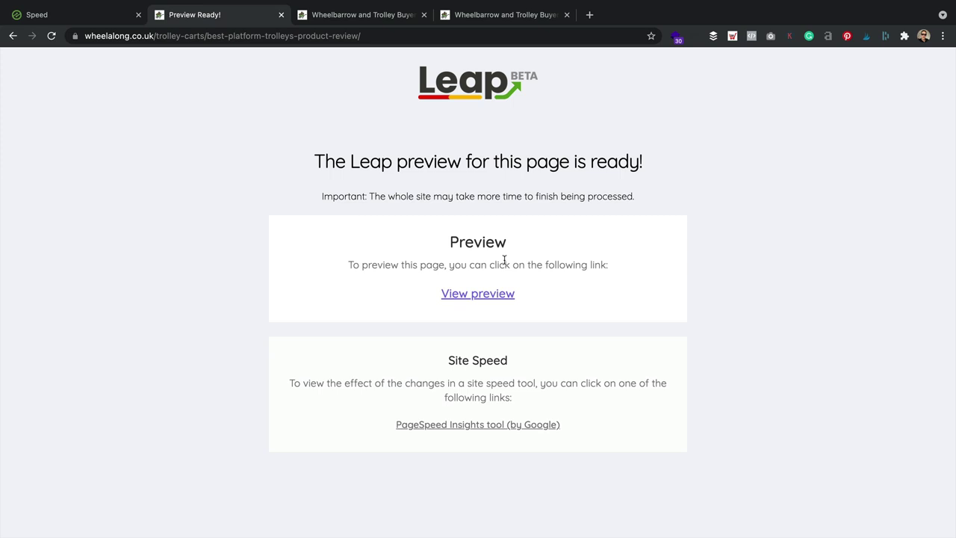
{"action": "left_click", "coordinate": [494, 297]}
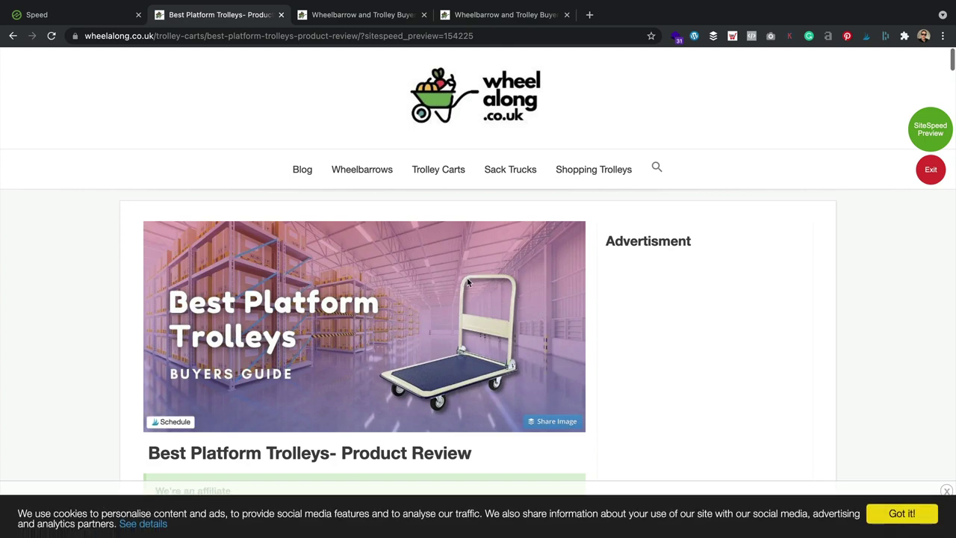
{"action": "scroll", "coordinate": [468, 283], "scroll_direction": "down", "scroll_amount": 10}
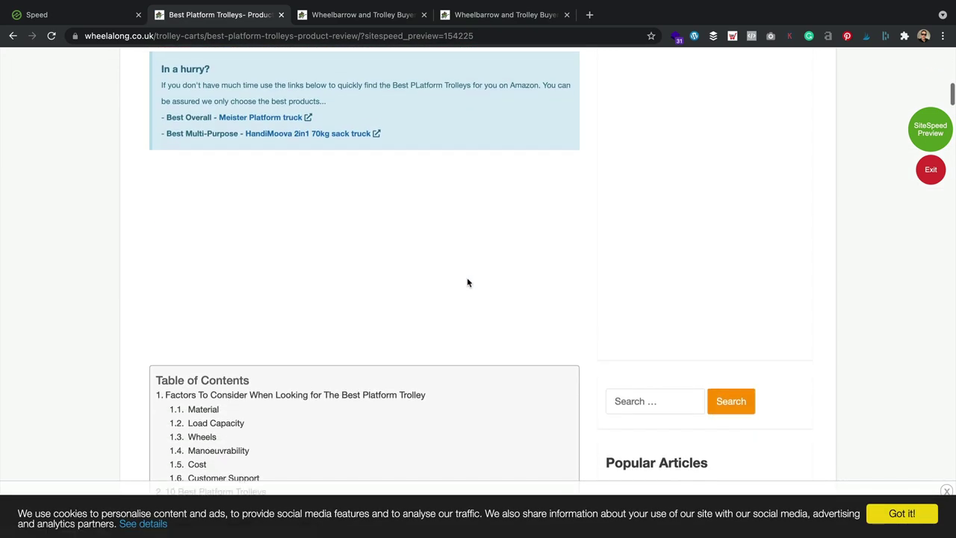
{"action": "scroll", "coordinate": [468, 283], "scroll_direction": "up", "scroll_amount": 5}
{"action": "scroll", "coordinate": [471, 281], "scroll_direction": "up", "scroll_amount": 2}
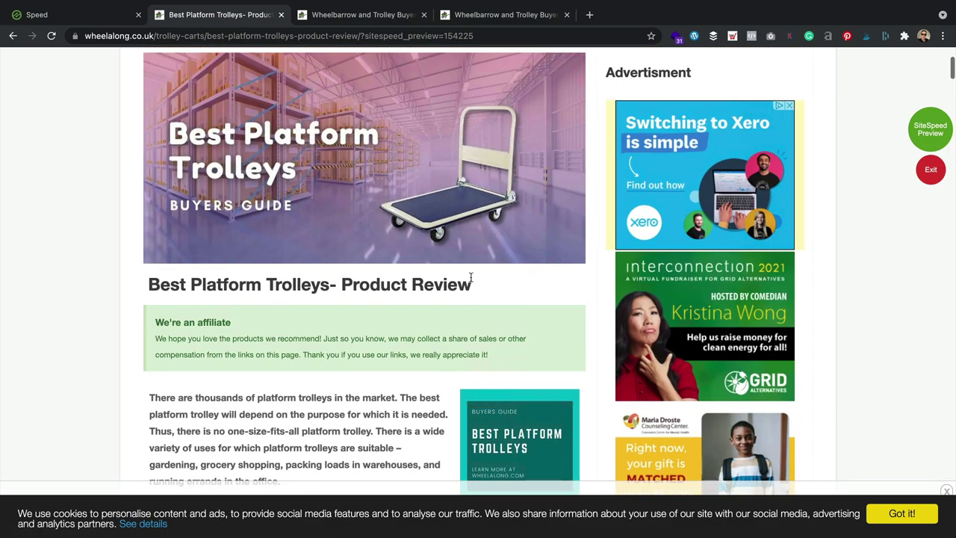
{"action": "scroll", "coordinate": [471, 281], "scroll_direction": "down", "scroll_amount": 8}
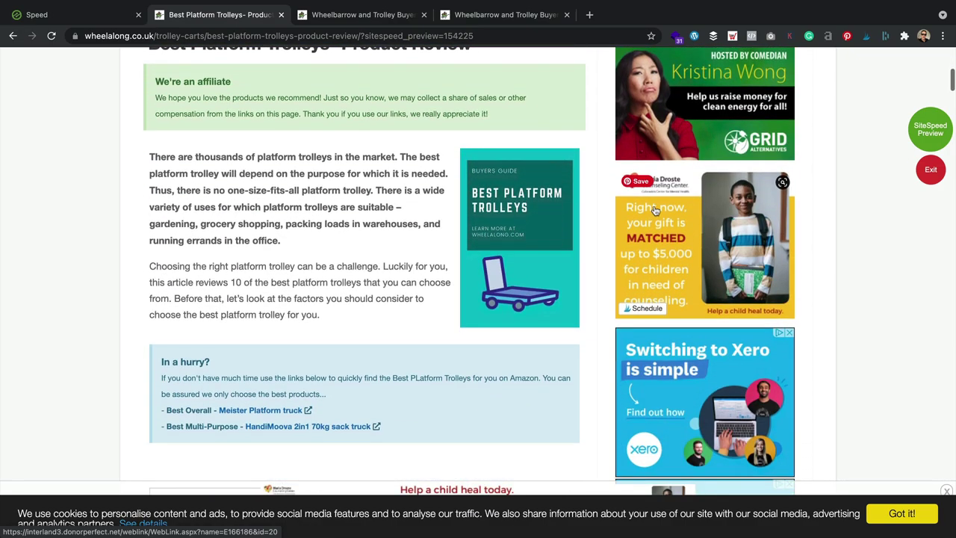
{"action": "scroll", "coordinate": [653, 252], "scroll_direction": "down", "scroll_amount": 10}
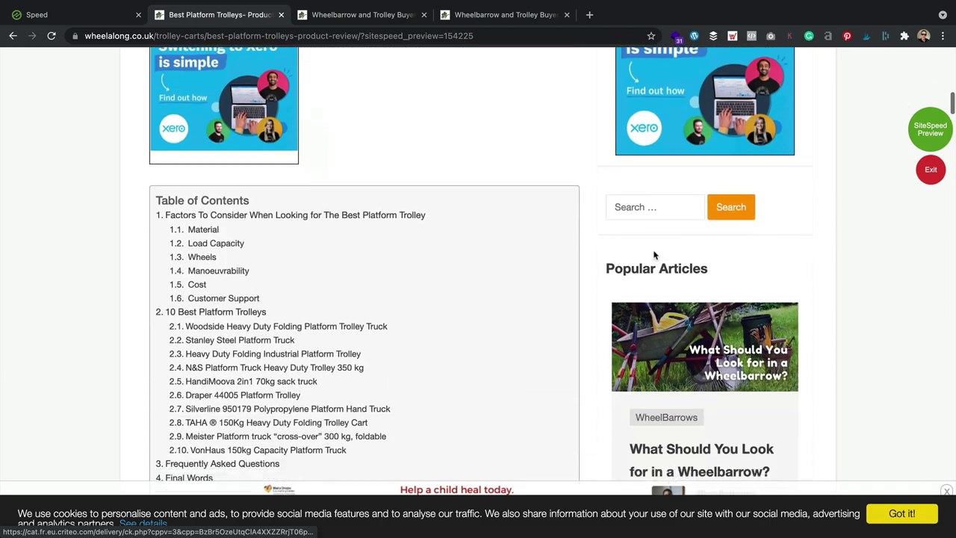
{"action": "scroll", "coordinate": [219, 203], "scroll_direction": "down", "scroll_amount": 14}
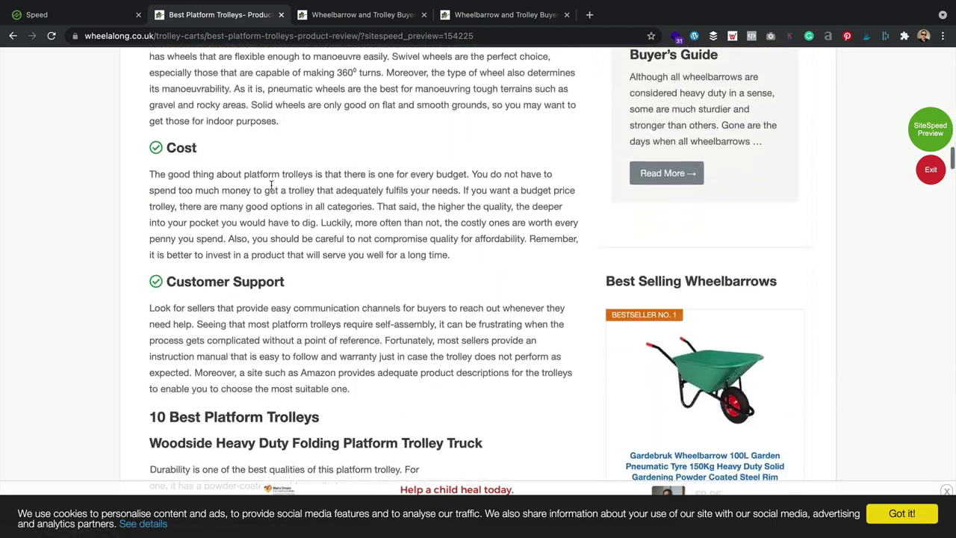
{"action": "scroll", "coordinate": [273, 188], "scroll_direction": "down", "scroll_amount": 16}
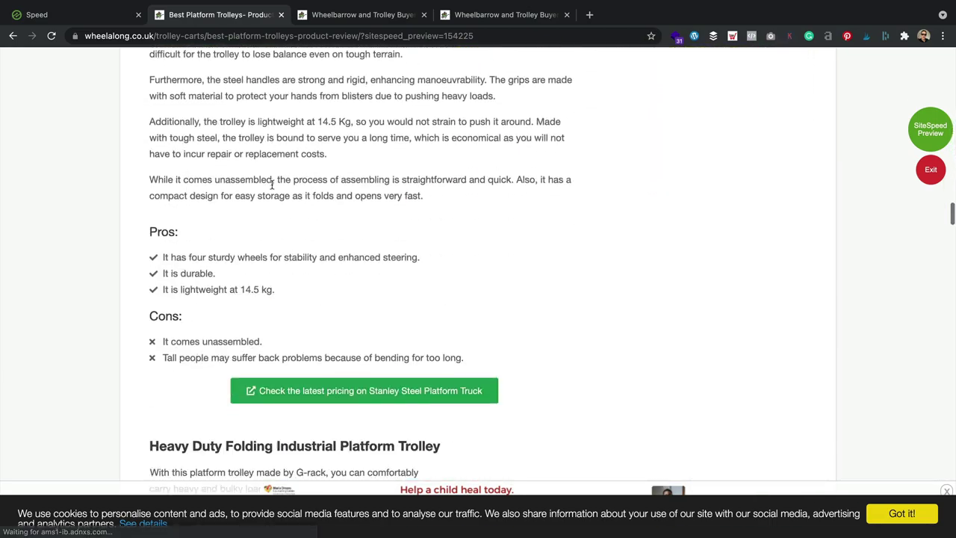
{"action": "scroll", "coordinate": [273, 189], "scroll_direction": "down", "scroll_amount": 5}
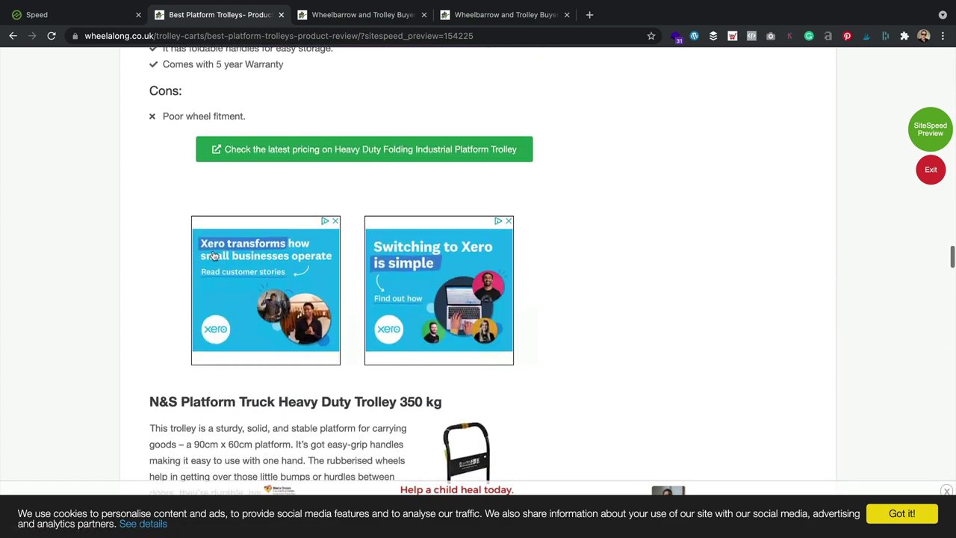
{"action": "scroll", "coordinate": [370, 245], "scroll_direction": "down", "scroll_amount": 20}
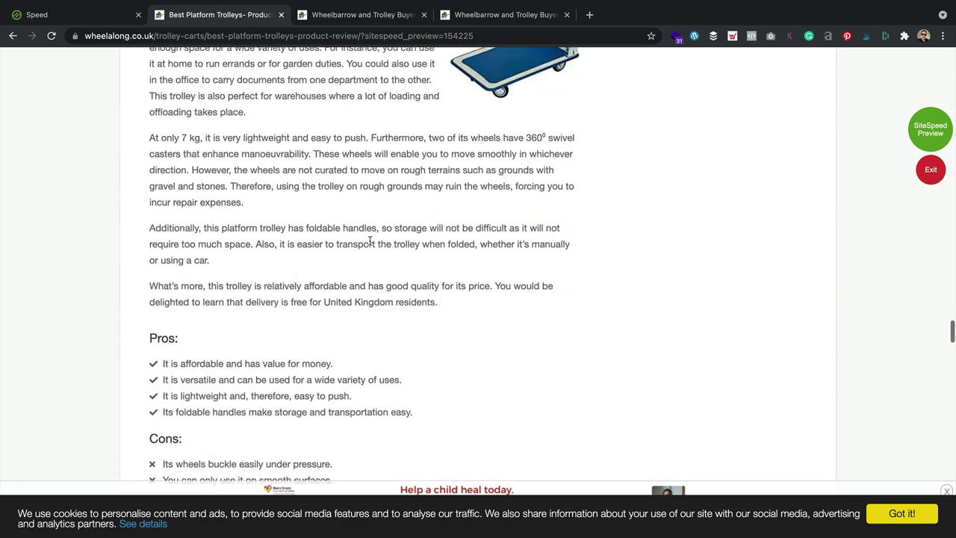
{"action": "scroll", "coordinate": [370, 245], "scroll_direction": "down", "scroll_amount": 8}
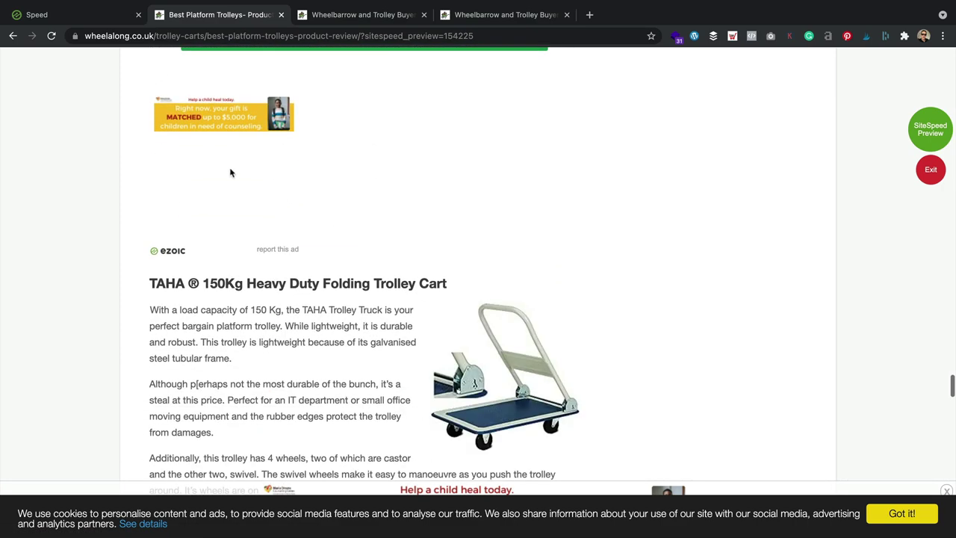
{"action": "scroll", "coordinate": [331, 158], "scroll_direction": "down", "scroll_amount": 15}
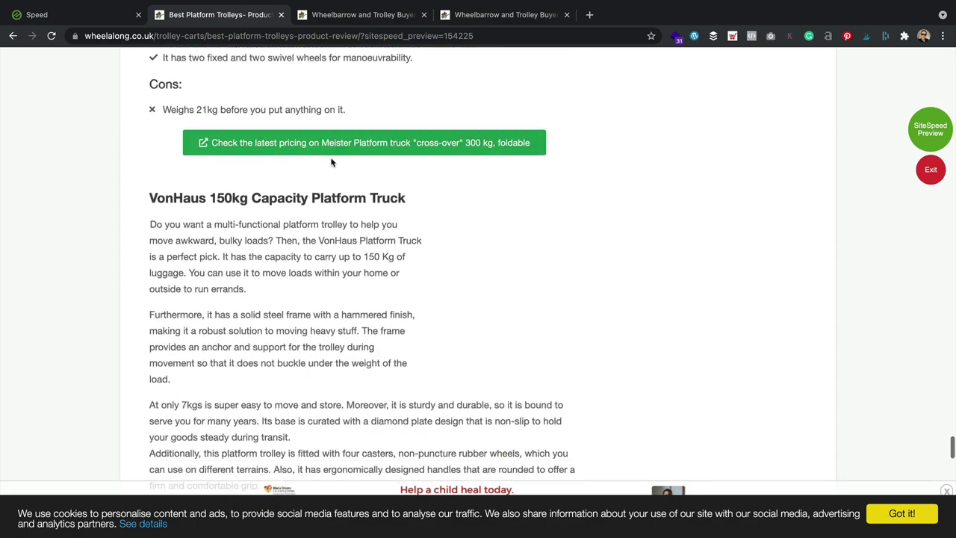